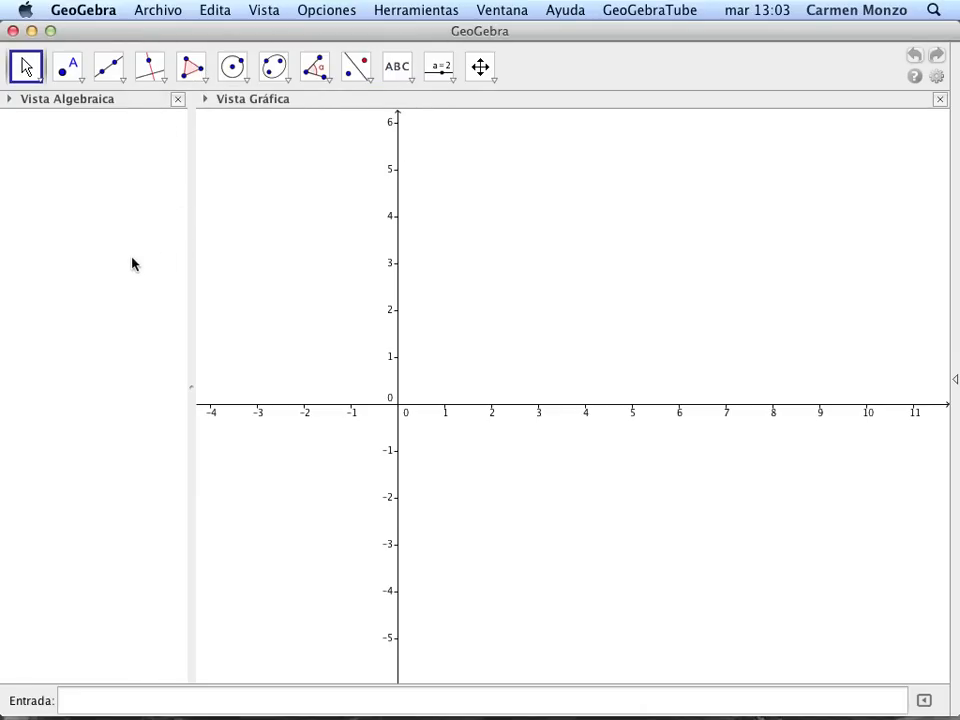
Show the grid in the graphics view, keeping the coordinate axes displayed
{"action": "left_click", "coordinate": [206, 102]}
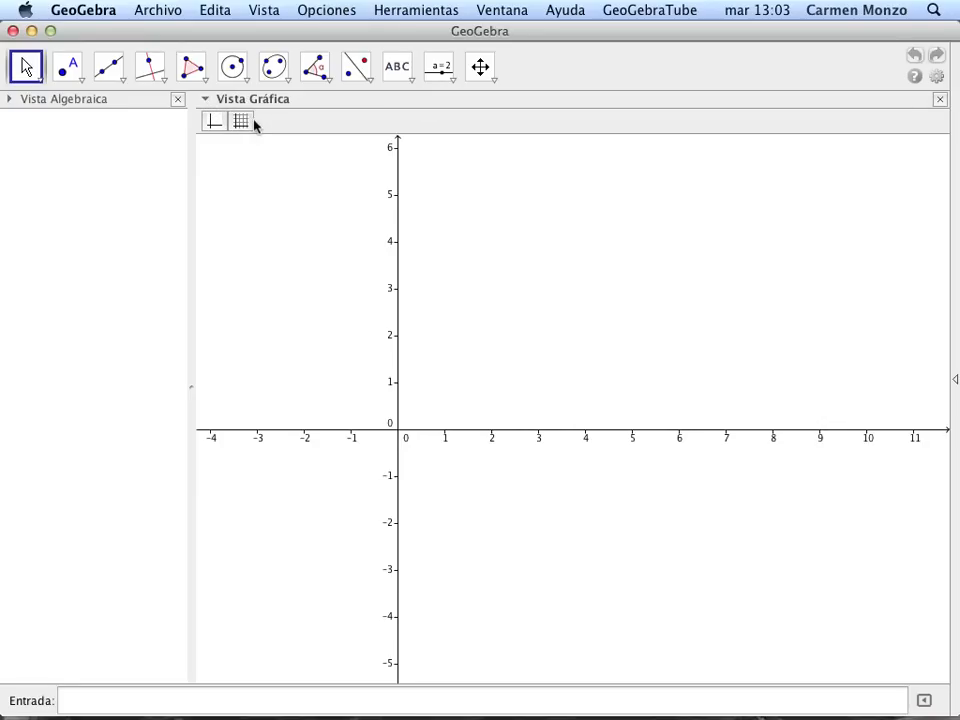
{"action": "left_click", "coordinate": [242, 122]}
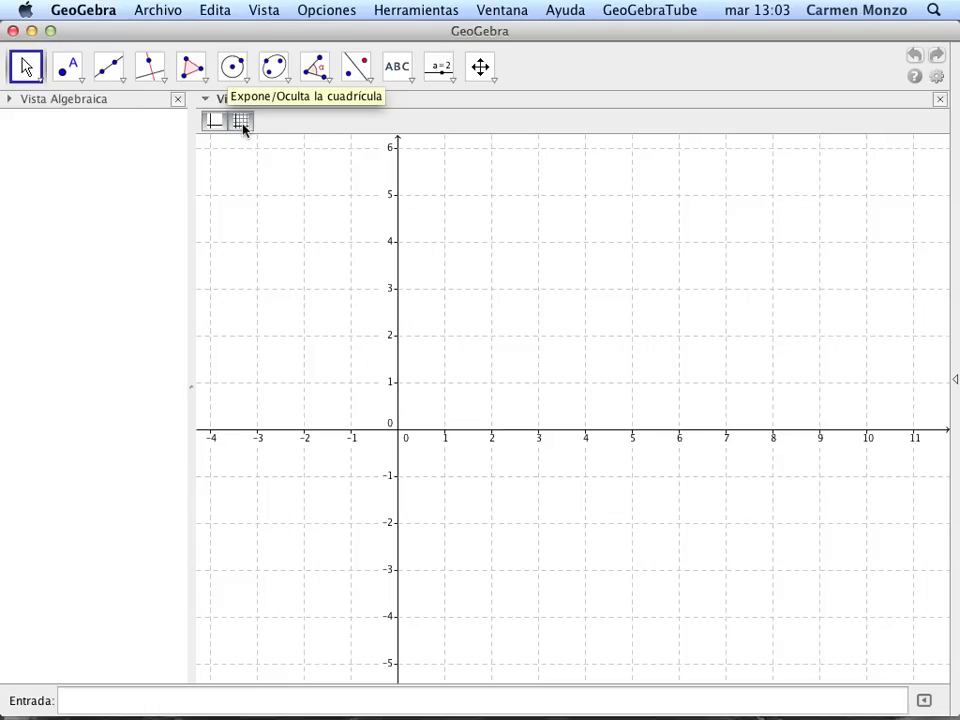
{"action": "left_click", "coordinate": [214, 129]}
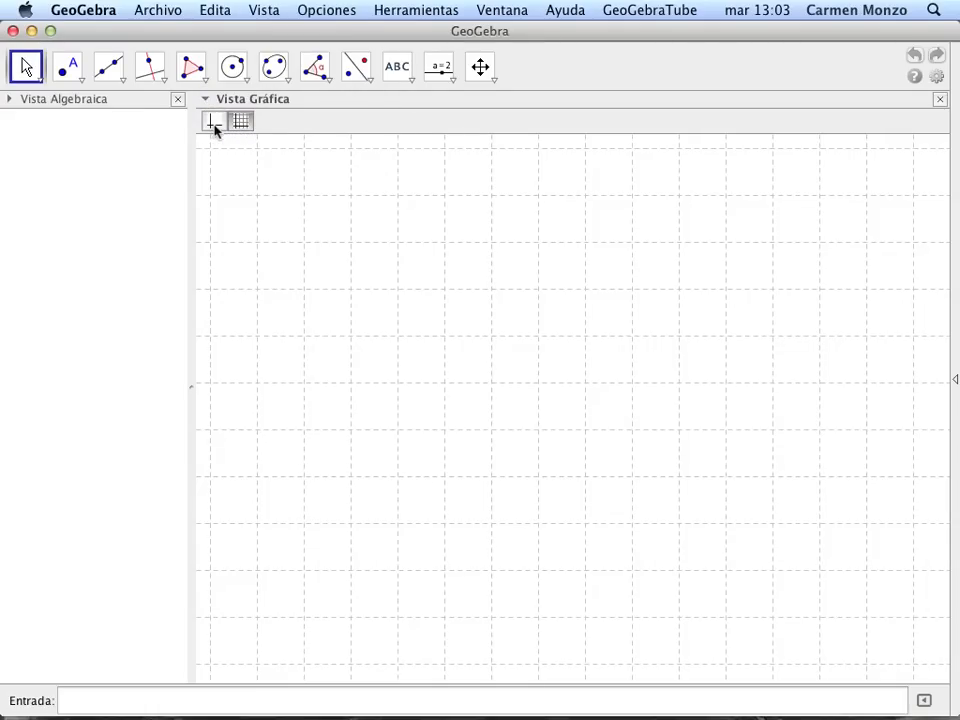
{"action": "left_click", "coordinate": [214, 129]}
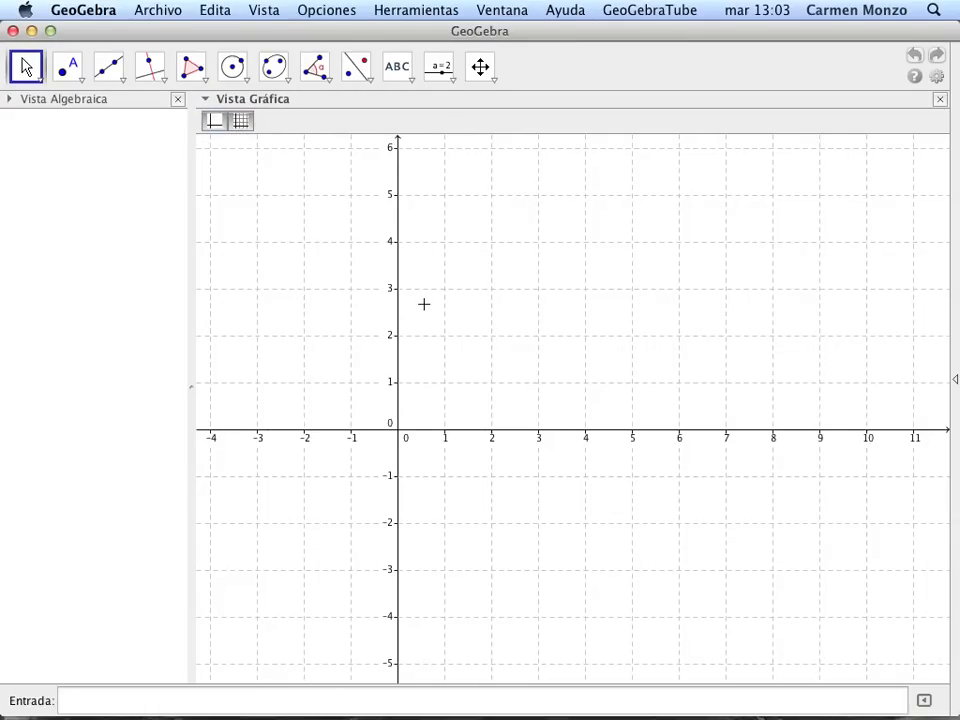
{"action": "scroll", "coordinate": [424, 304], "scroll_direction": "down", "scroll_amount": 3}
{"action": "scroll", "coordinate": [424, 304], "scroll_direction": "up", "scroll_amount": 3}
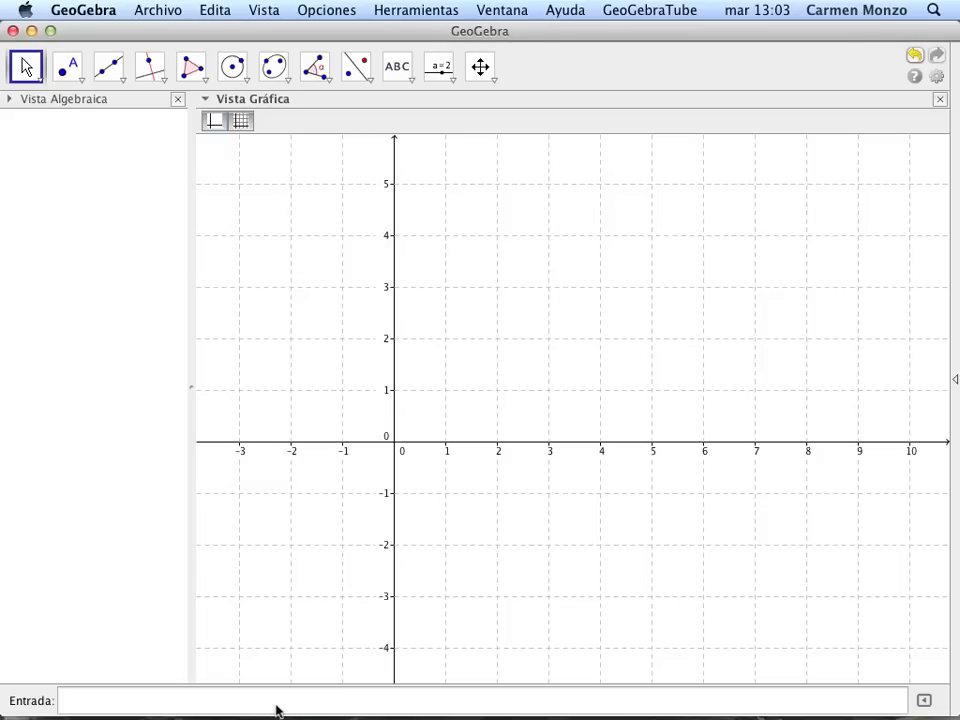
Create point A by entering its coordinates as A=(1,2)
{"action": "left_click", "coordinate": [216, 703]}
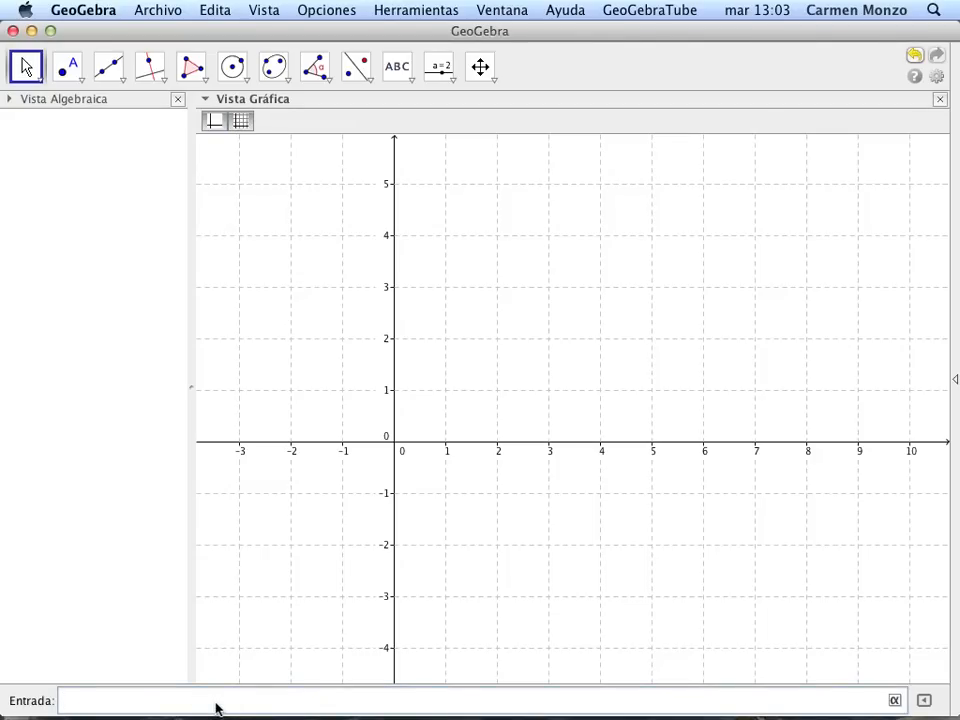
{"action": "type", "text": "A=(1,2"}
{"action": "key", "text": "Return"}
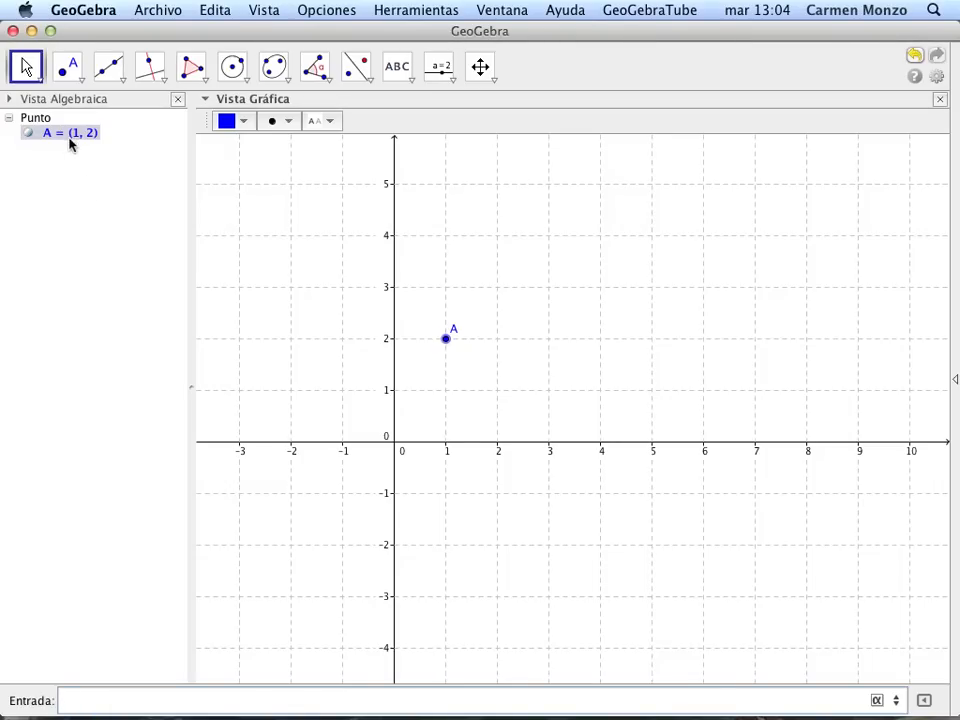
Examine the command help, including the Vector y Matriz category, and close it
{"action": "left_click", "coordinate": [925, 703]}
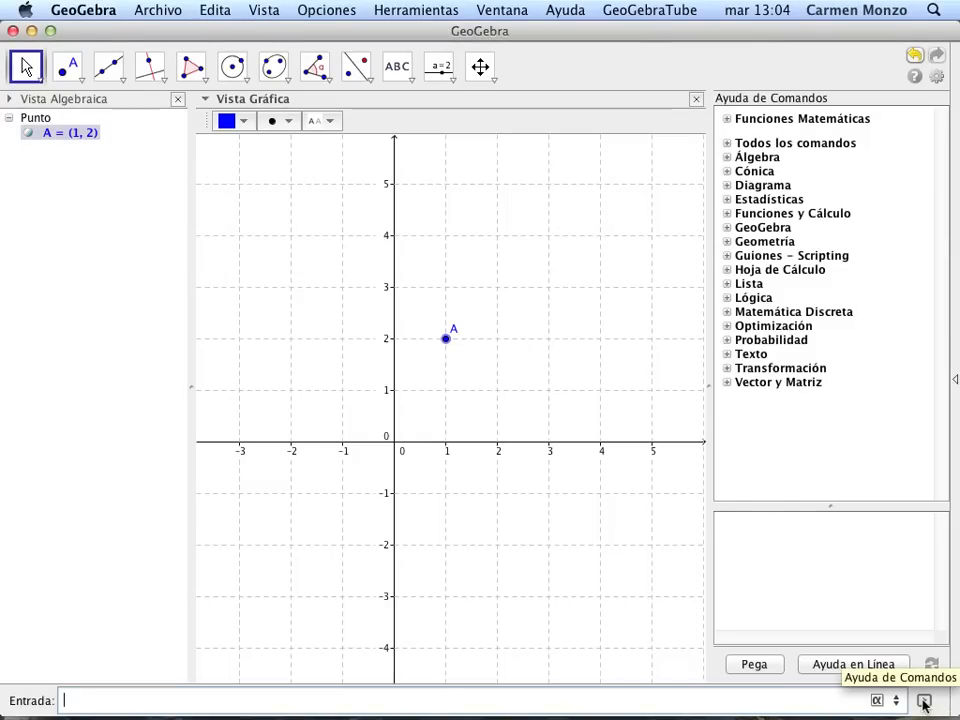
{"action": "left_click", "coordinate": [728, 388]}
{"action": "left_click", "coordinate": [727, 384]}
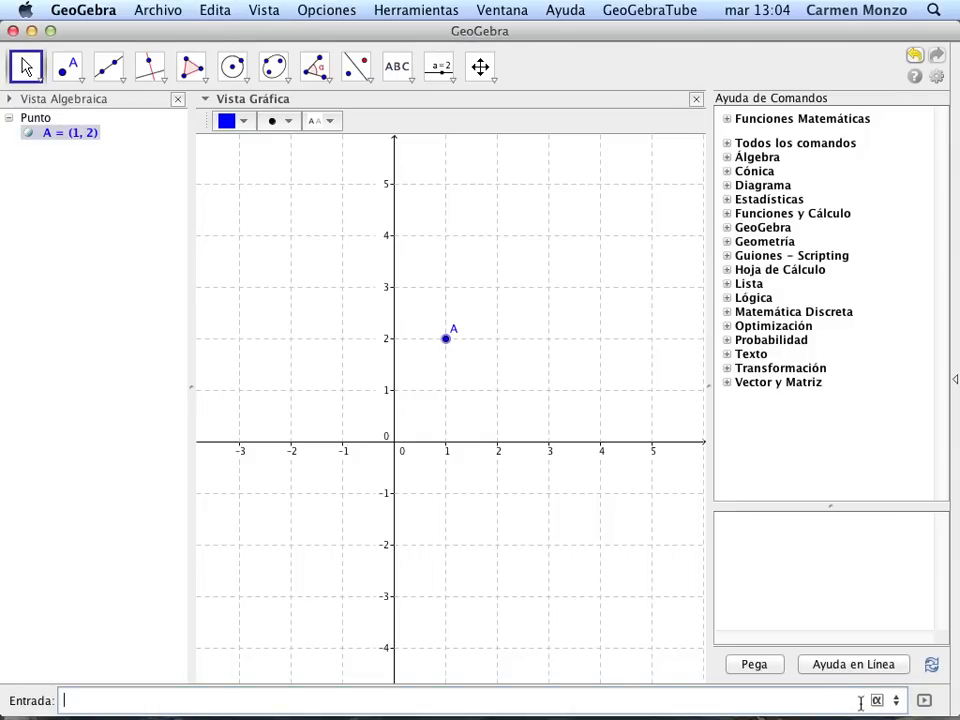
{"action": "left_click", "coordinate": [923, 701]}
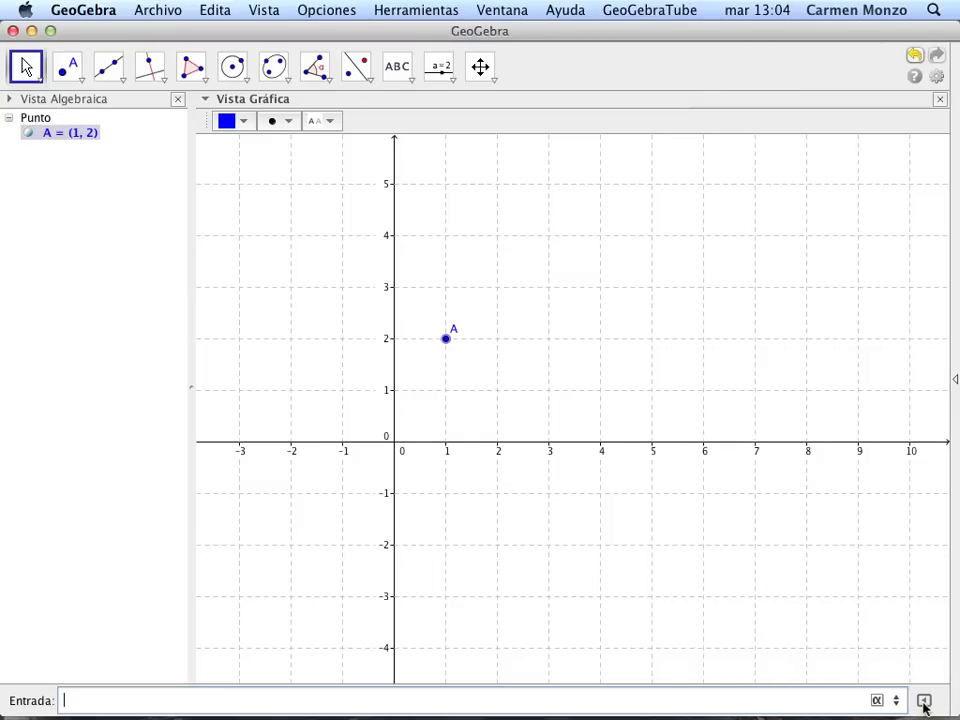
Place a second point with the Punto tool at the grid crossing (4, 3)
{"action": "left_click", "coordinate": [77, 84]}
{"action": "left_click", "coordinate": [117, 85]}
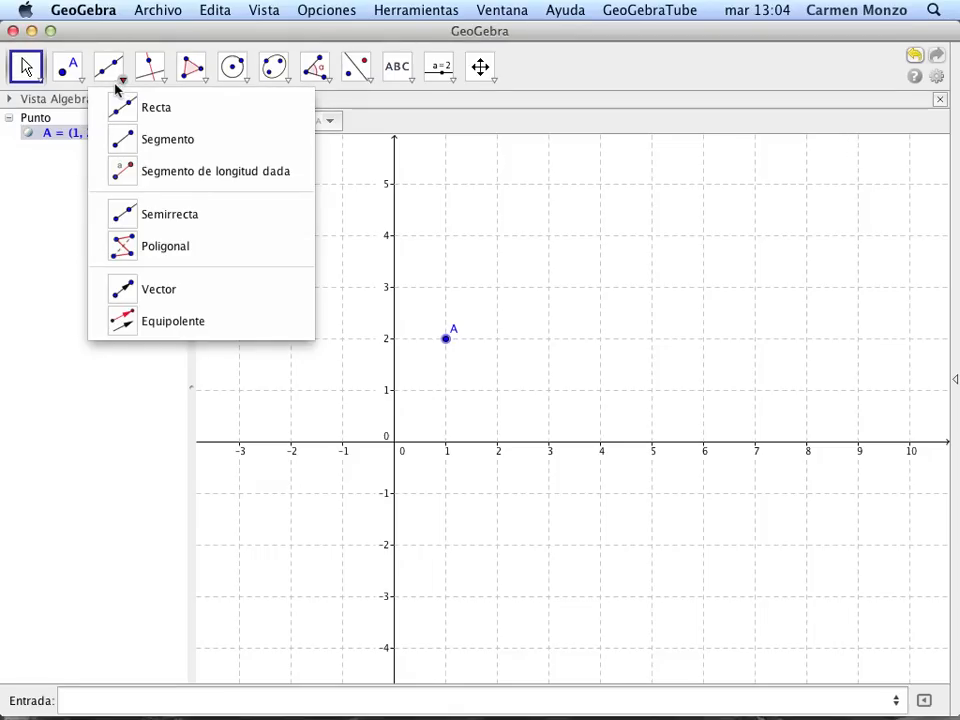
{"action": "left_click", "coordinate": [79, 86]}
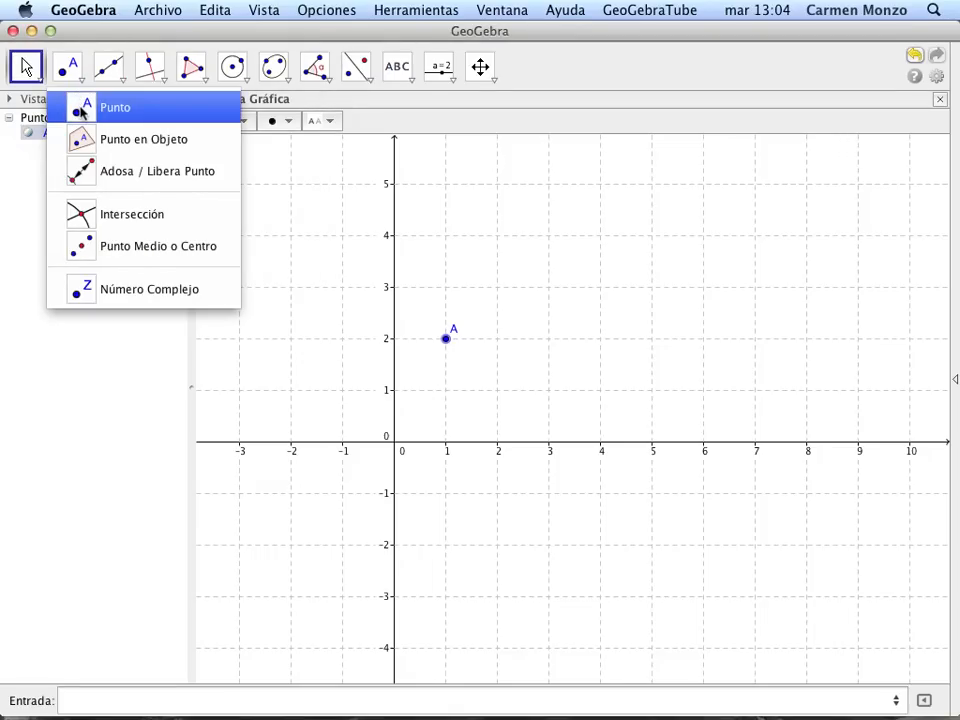
{"action": "left_click", "coordinate": [82, 108]}
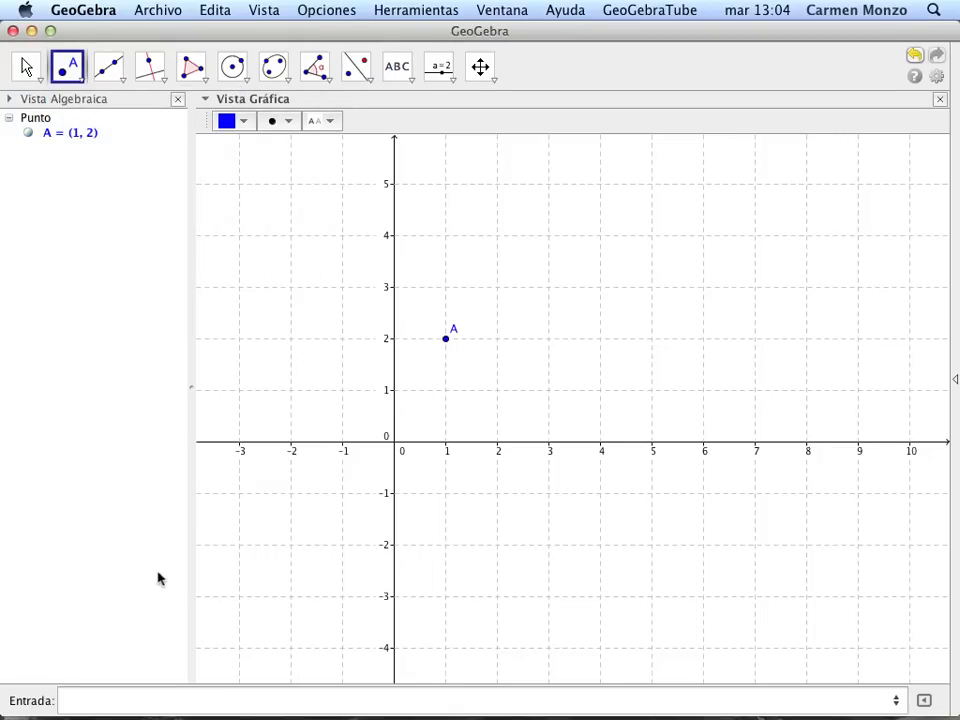
{"action": "left_click", "coordinate": [600, 287]}
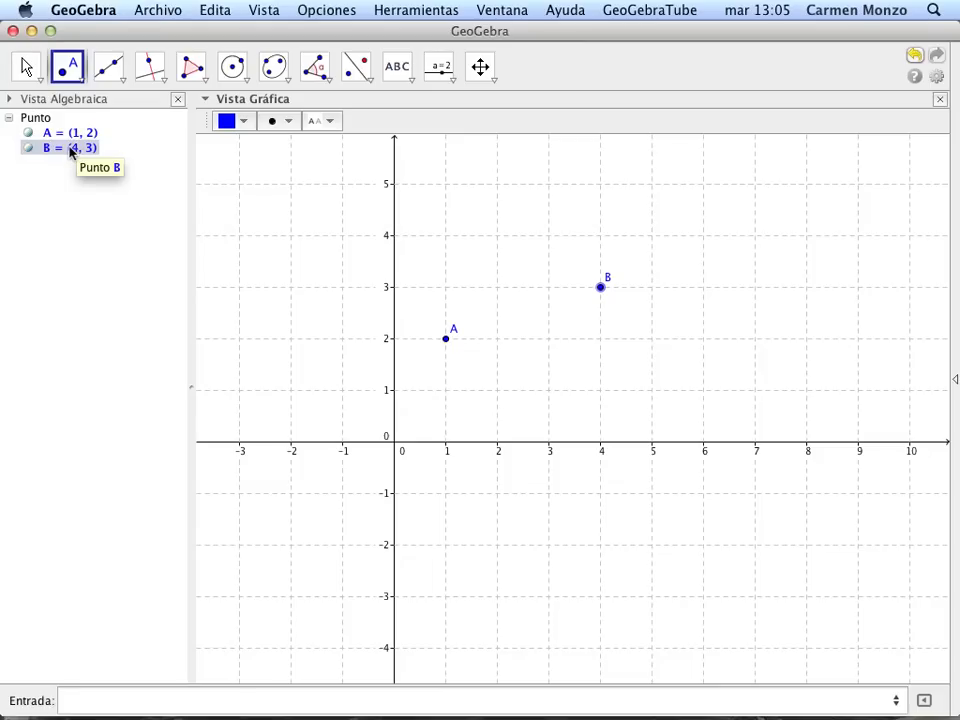
Construct the midpoint between points A and B with the Punto Medio o Centro tool
{"action": "left_click", "coordinate": [80, 88]}
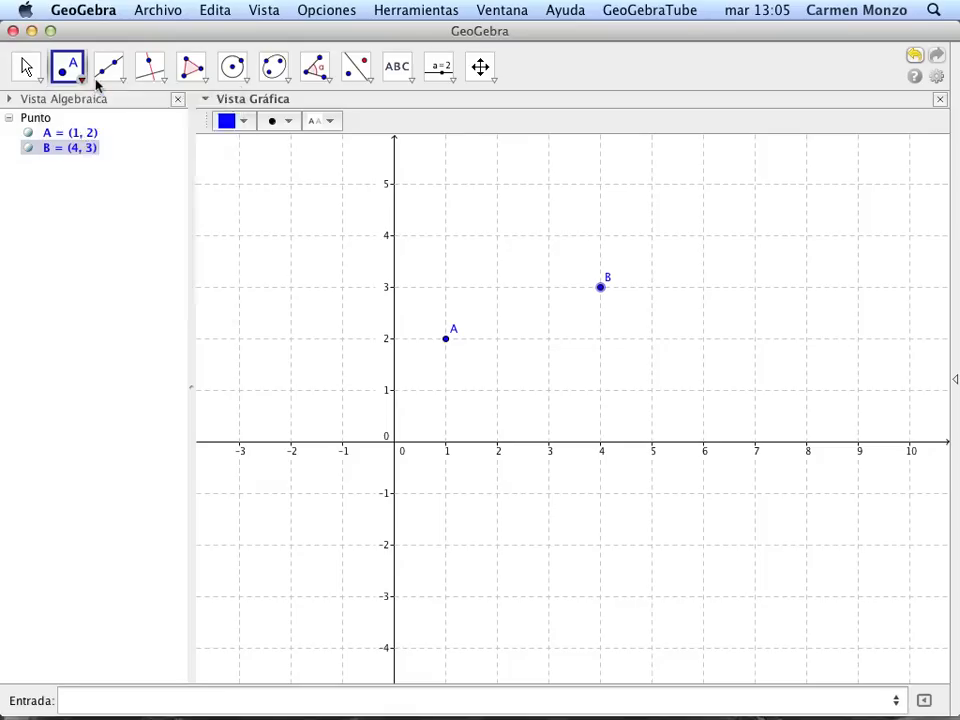
{"action": "mouse_move", "coordinate": [150, 86]}
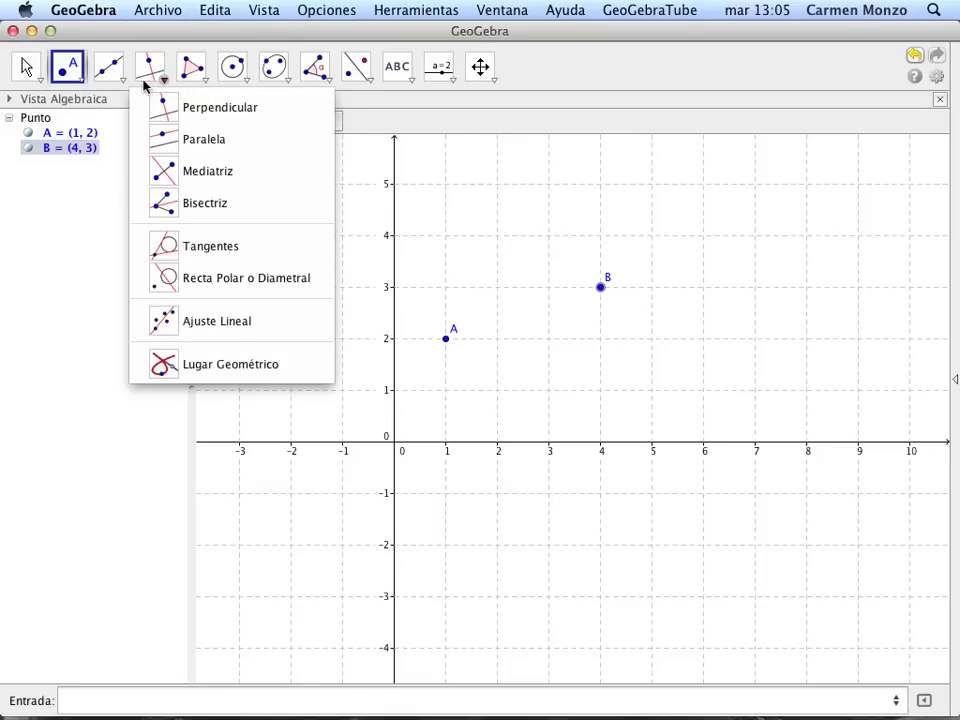
{"action": "mouse_move", "coordinate": [66, 88]}
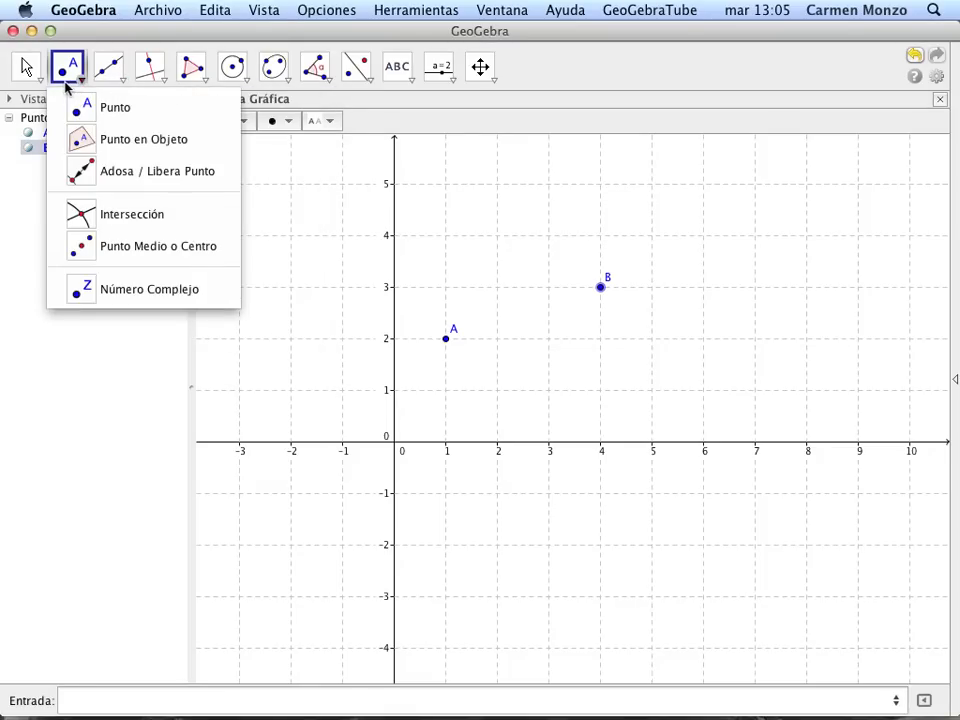
{"action": "left_click", "coordinate": [88, 250]}
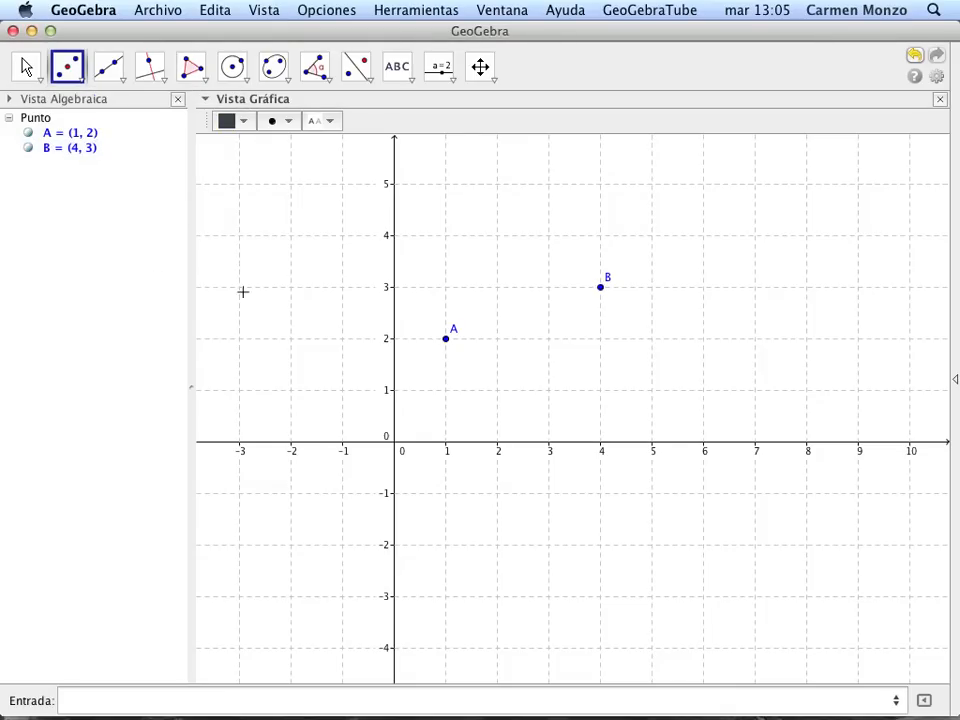
{"action": "left_click", "coordinate": [450, 338]}
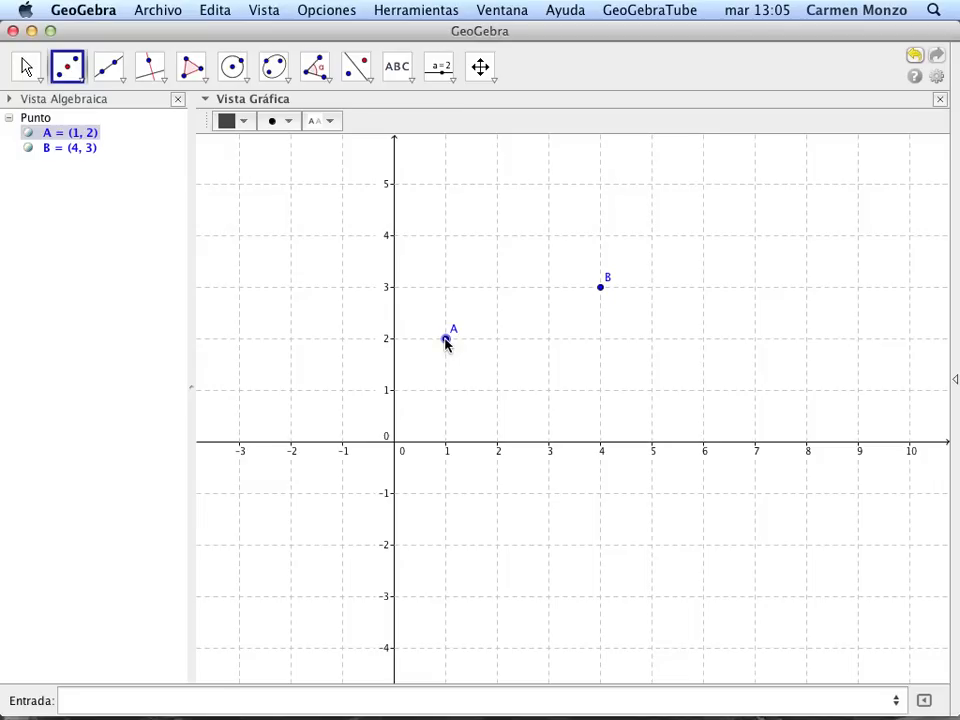
{"action": "left_click", "coordinate": [598, 292]}
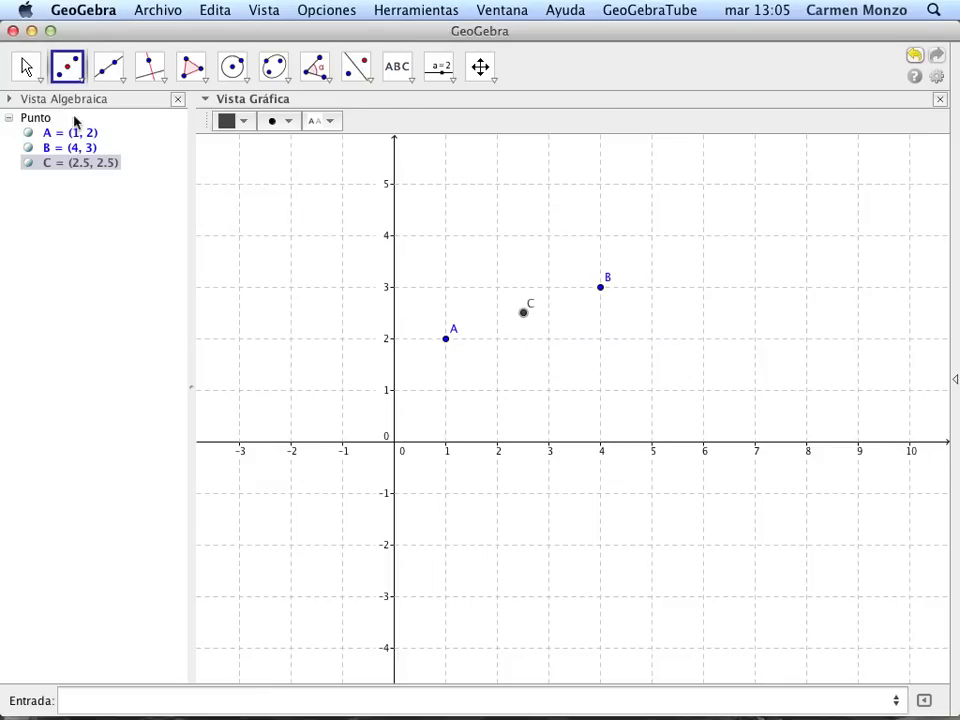
Move point A to (-2, 4) with the Elige y Mueve tool
{"action": "left_click", "coordinate": [26, 70]}
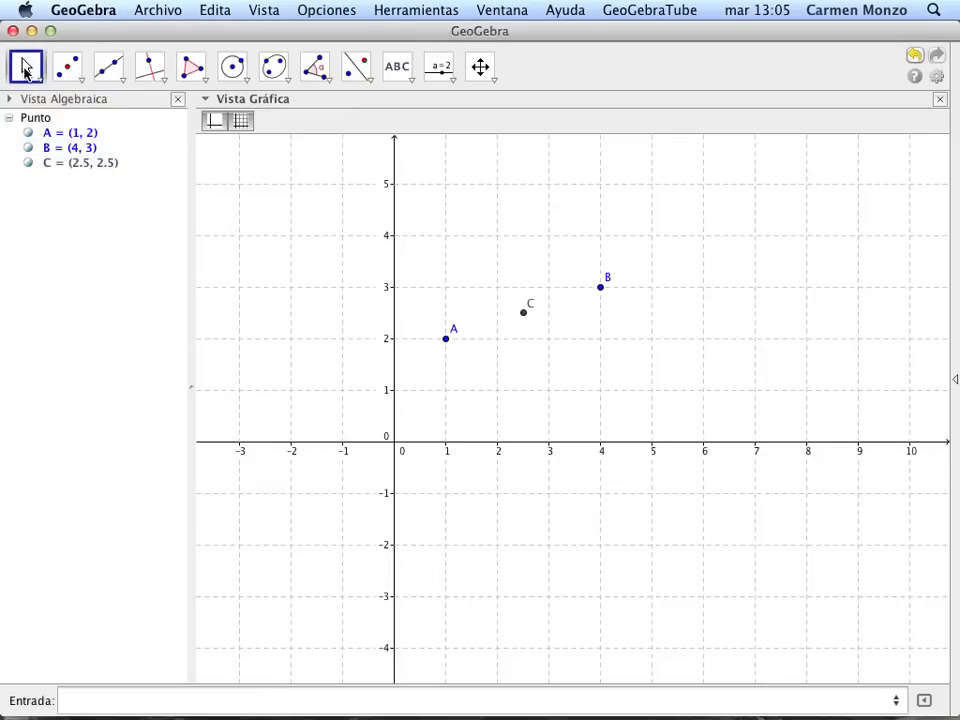
{"action": "left_click", "coordinate": [26, 70]}
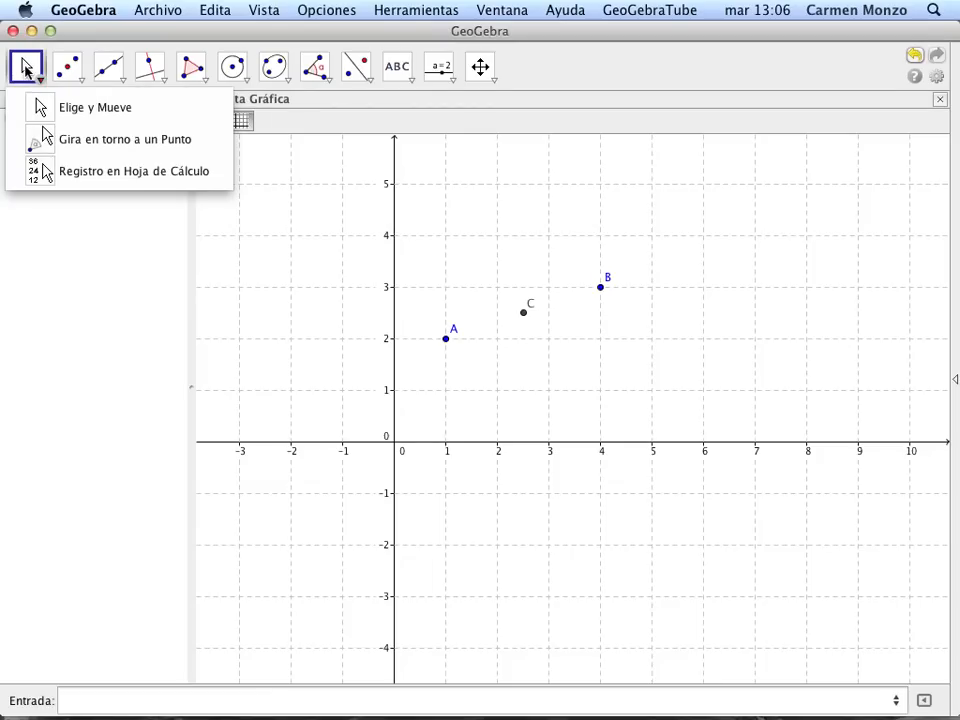
{"action": "mouse_move", "coordinate": [28, 66]}
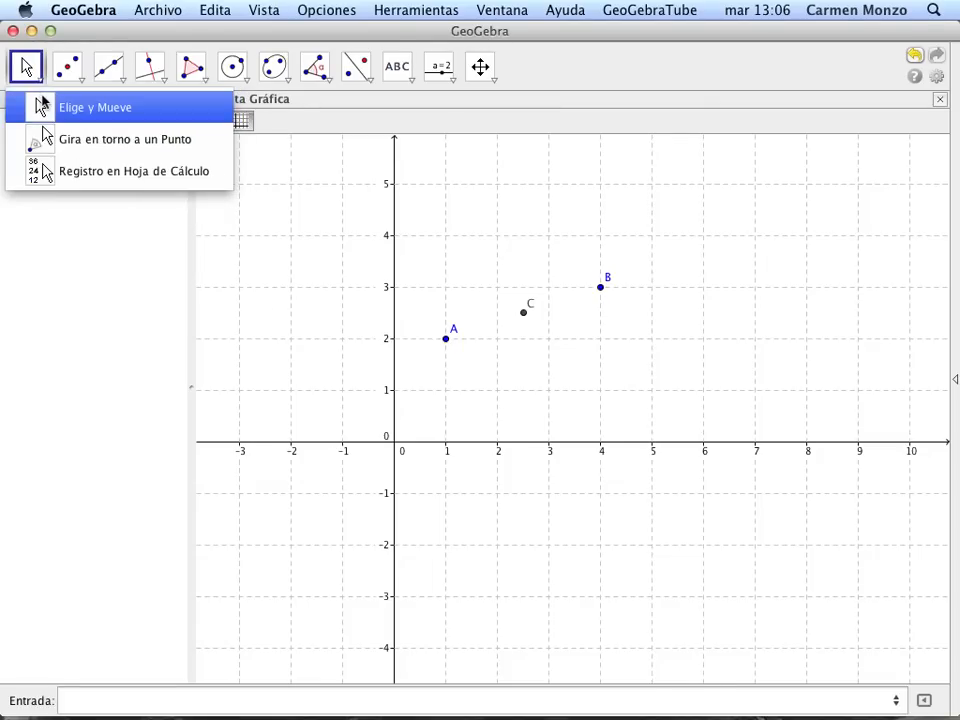
{"action": "left_click", "coordinate": [32, 76]}
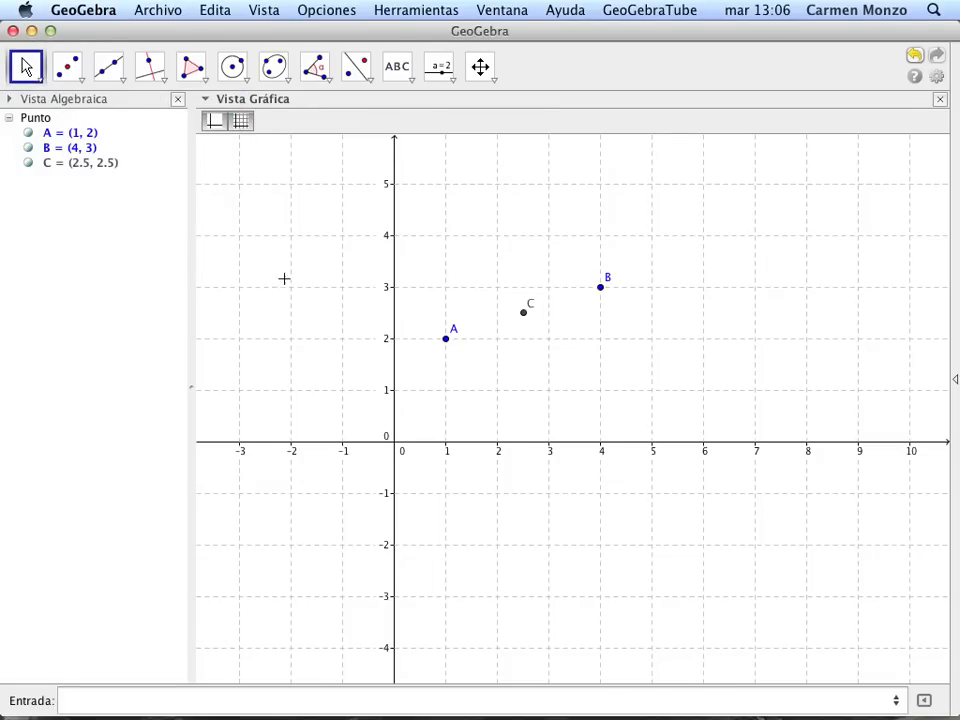
{"action": "left_click", "coordinate": [449, 347]}
{"action": "left_click_drag", "start_coordinate": [452, 353], "coordinate": [294, 240]}
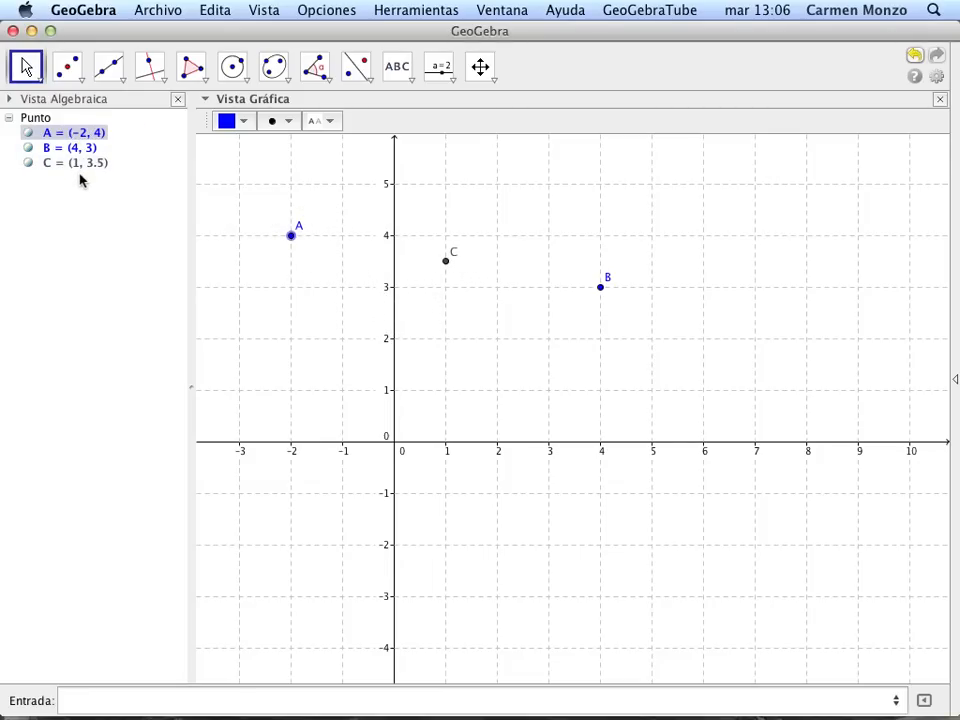
Try to move midpoint C directly, and shift point B slightly up to about (3.97, 3.26)
{"action": "left_click", "coordinate": [446, 264]}
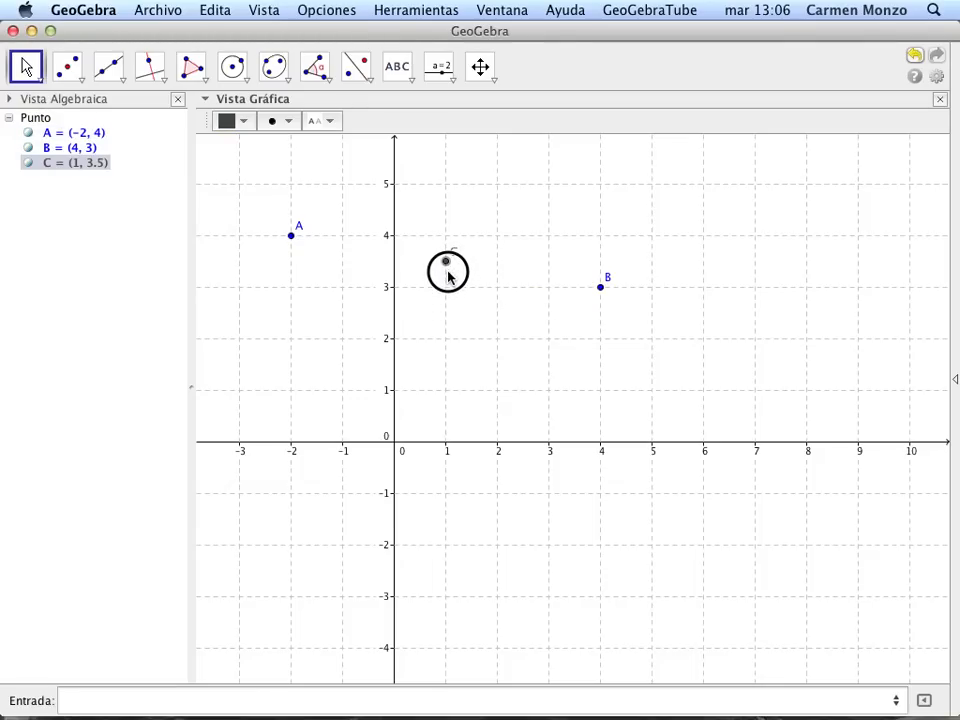
{"action": "left_click_drag", "start_coordinate": [444, 283], "coordinate": [440, 266]}
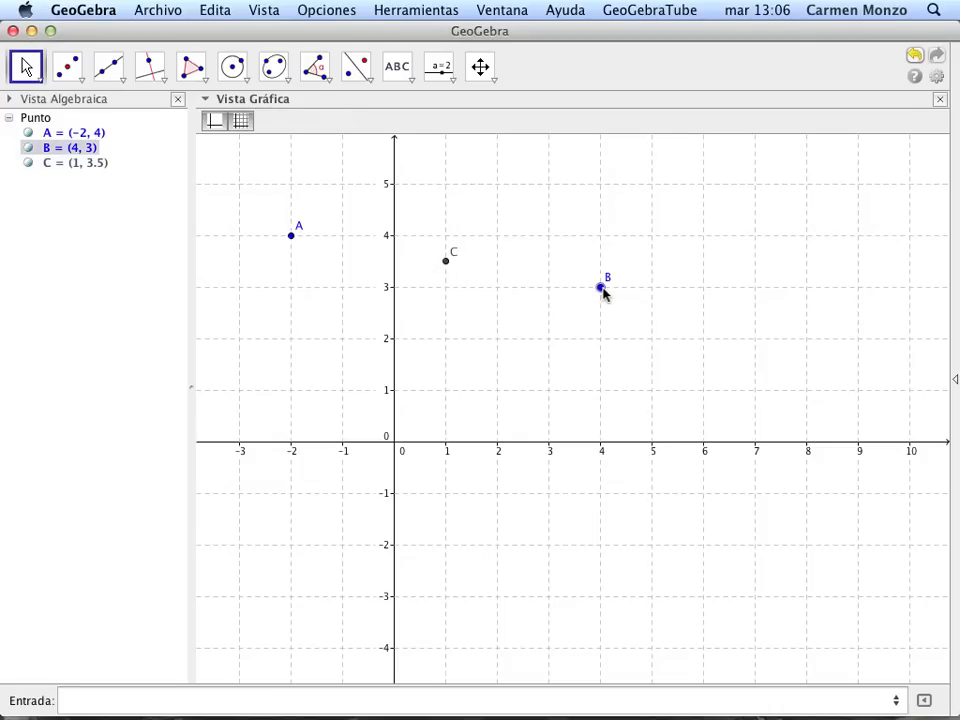
{"action": "mouse_move", "coordinate": [602, 289]}
{"action": "left_mouse_down"}
{"action": "mouse_move", "coordinate": [601, 345]}
{"action": "mouse_move", "coordinate": [601, 274]}
{"action": "left_mouse_up"}
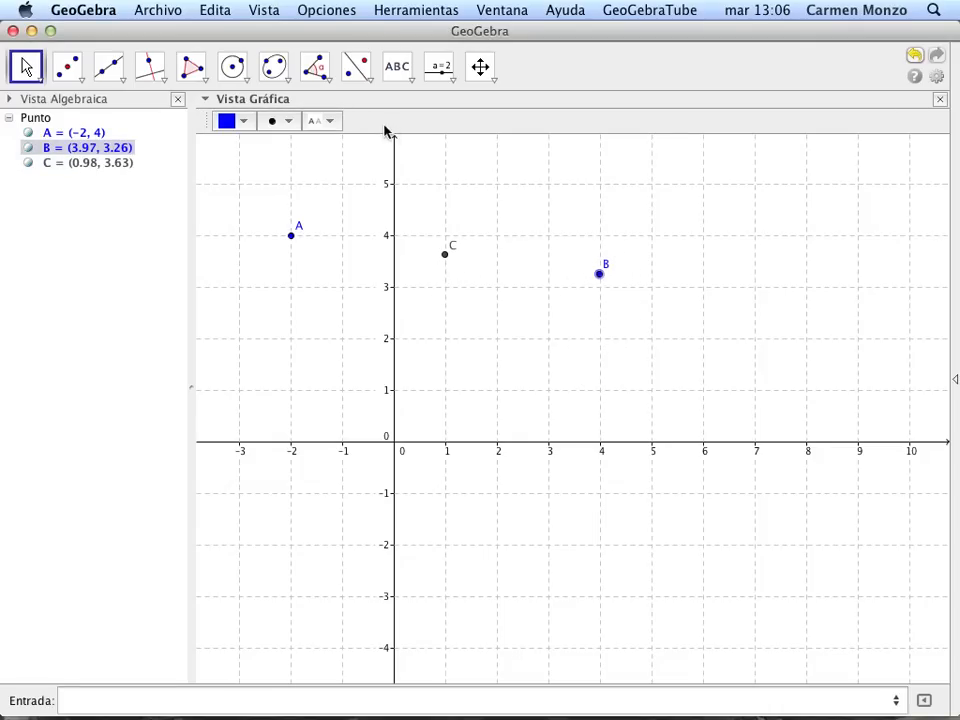
Draw a line through points A and B with the Recta tool
{"action": "left_click", "coordinate": [113, 84]}
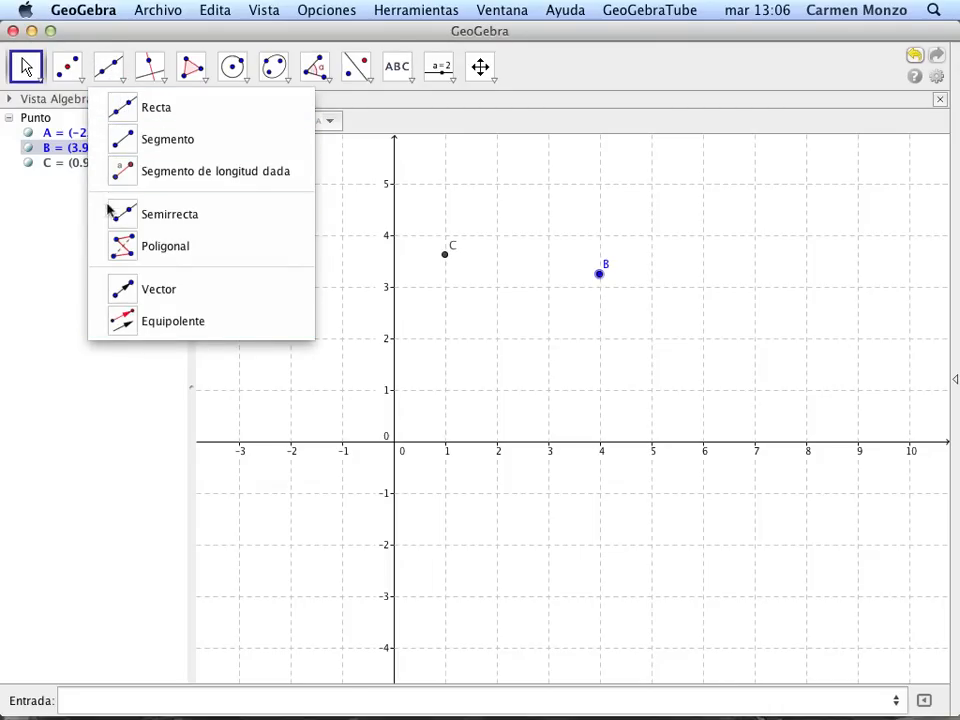
{"action": "left_click", "coordinate": [131, 112]}
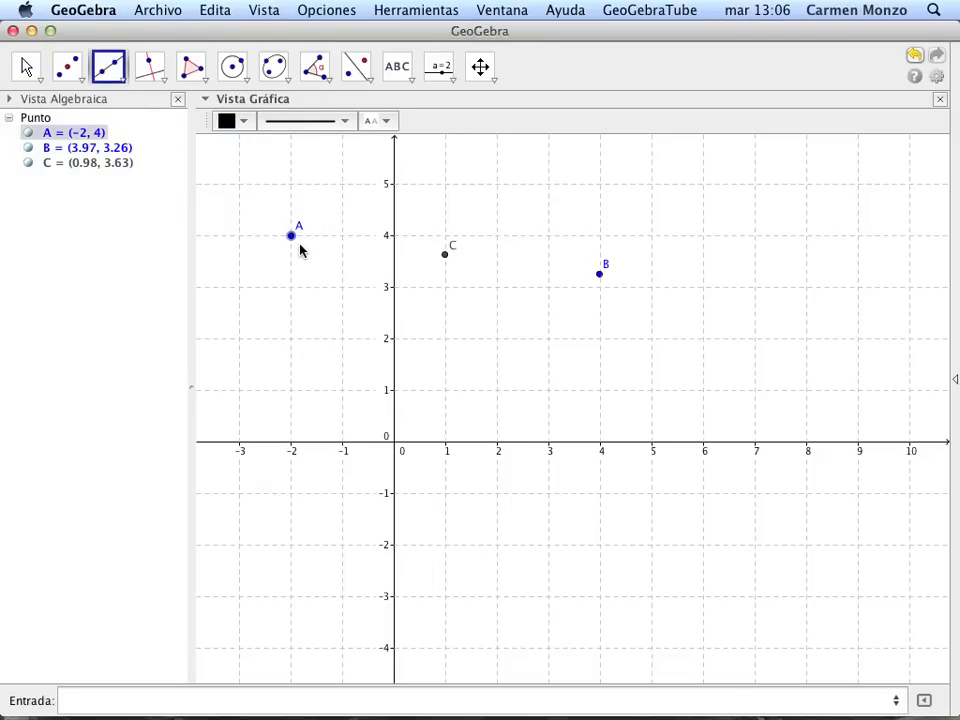
{"action": "left_click", "coordinate": [290, 236]}
{"action": "left_click", "coordinate": [600, 274]}
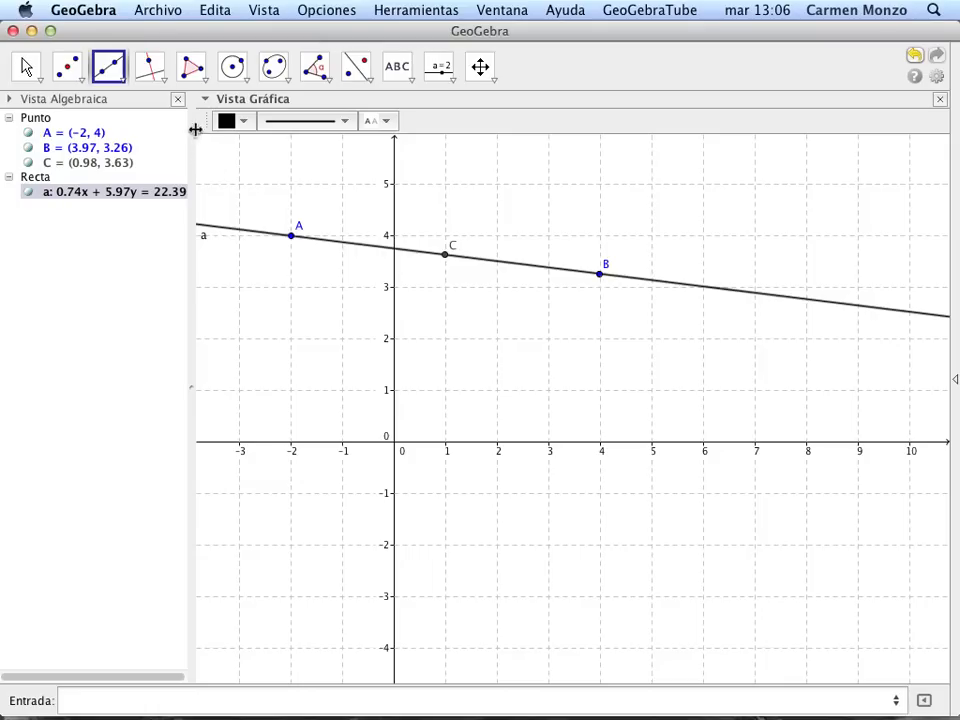
Draw a segment of given length 5 starting from a new point at (1, 1)
{"action": "left_click", "coordinate": [117, 83]}
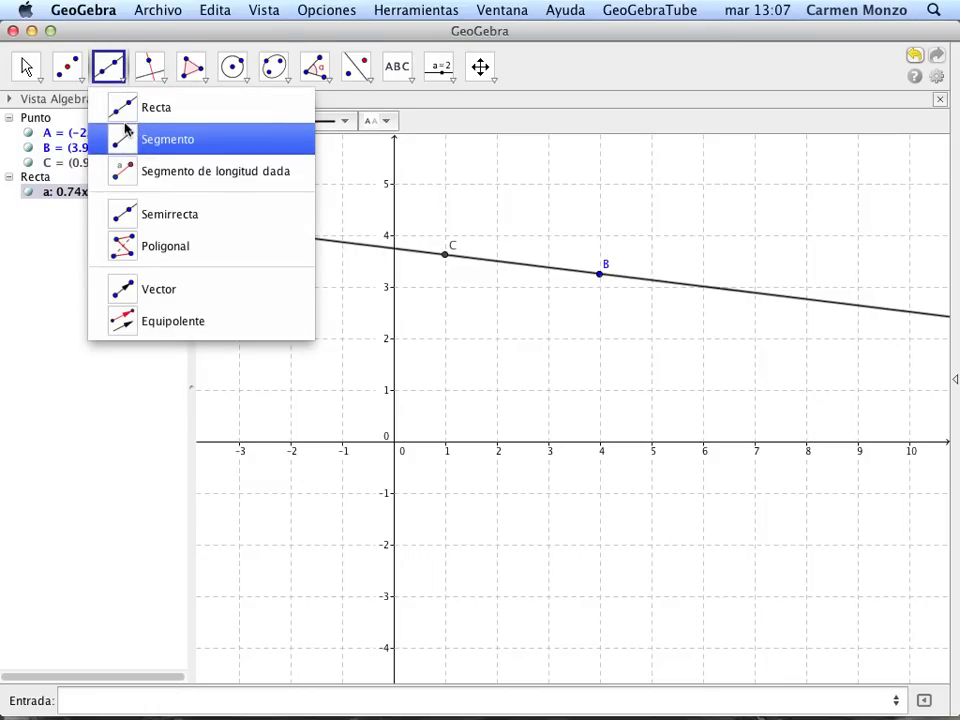
{"action": "left_click", "coordinate": [126, 172]}
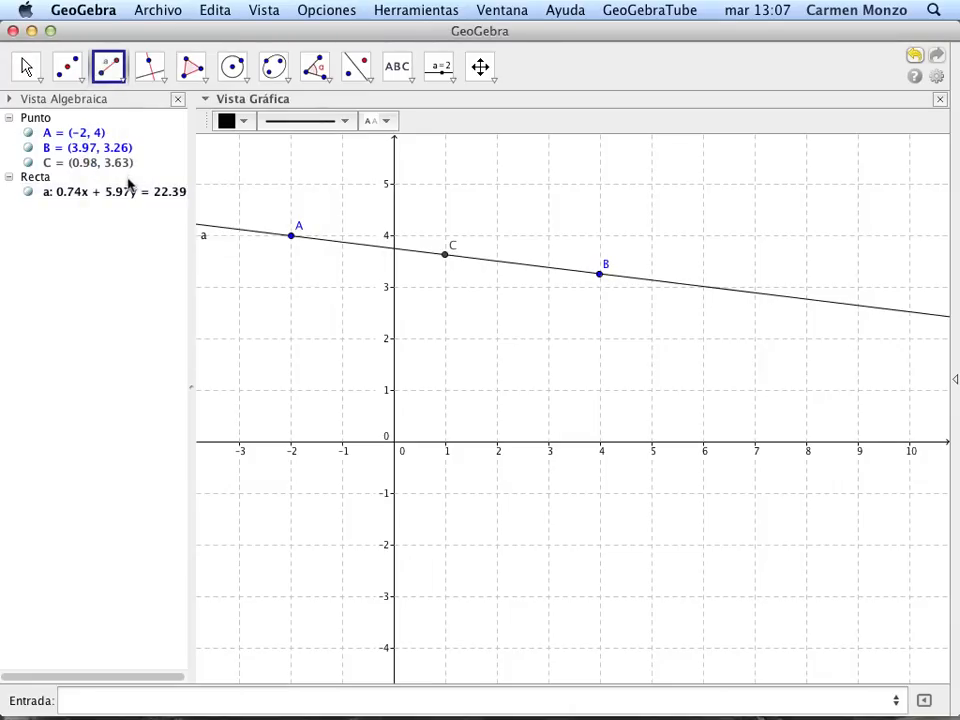
{"action": "left_click", "coordinate": [445, 393]}
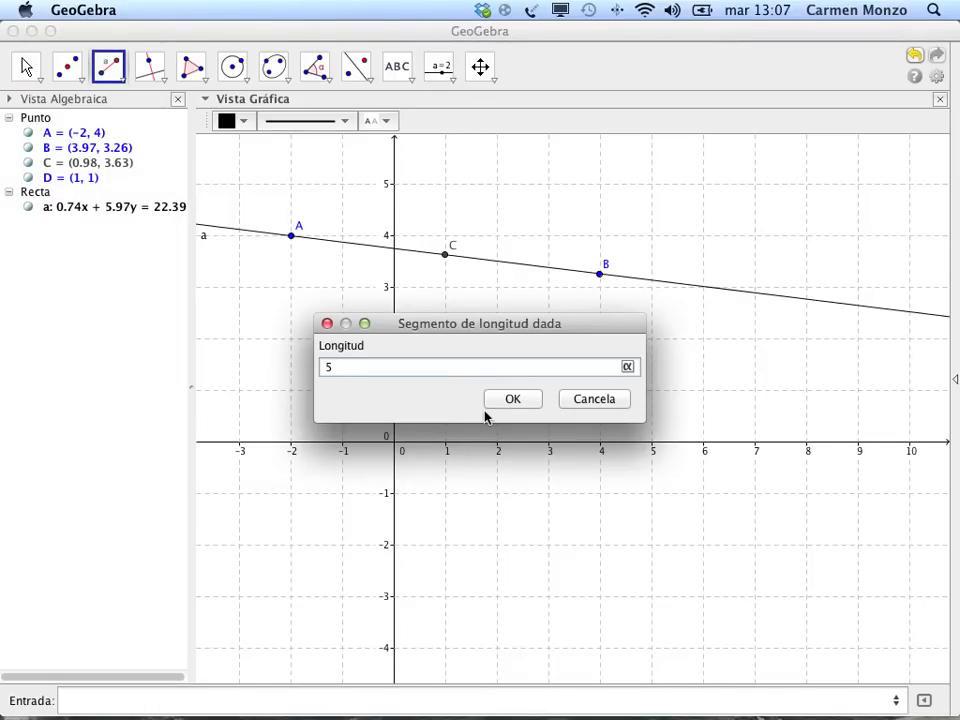
{"action": "left_click", "coordinate": [503, 401]}
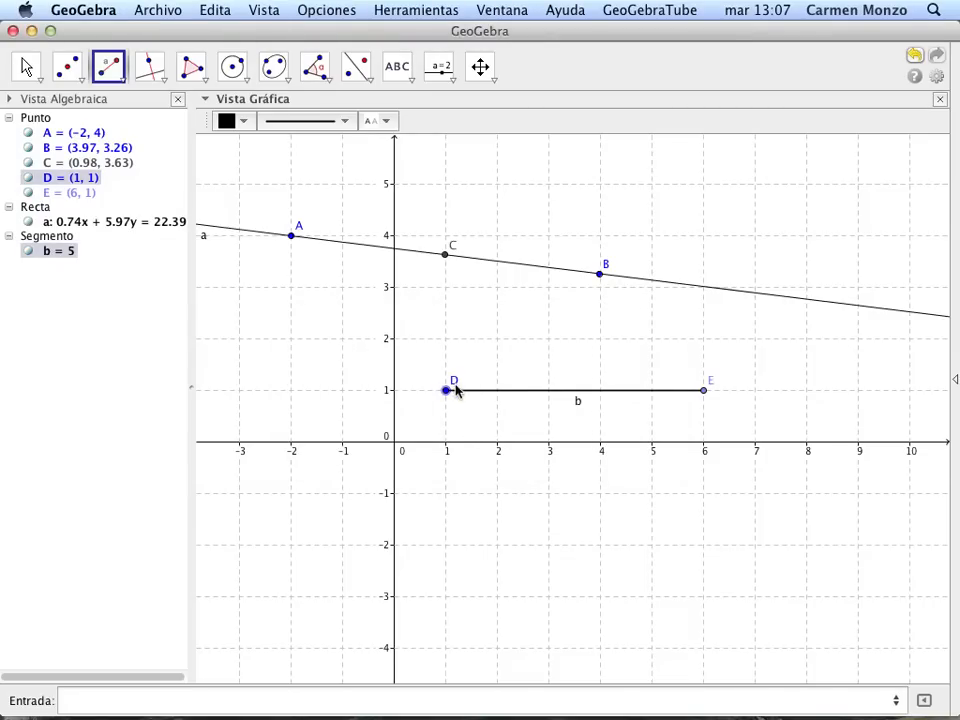
Draw a line through point B perpendicular to line a with the Perpendicular tool
{"action": "left_click", "coordinate": [157, 78]}
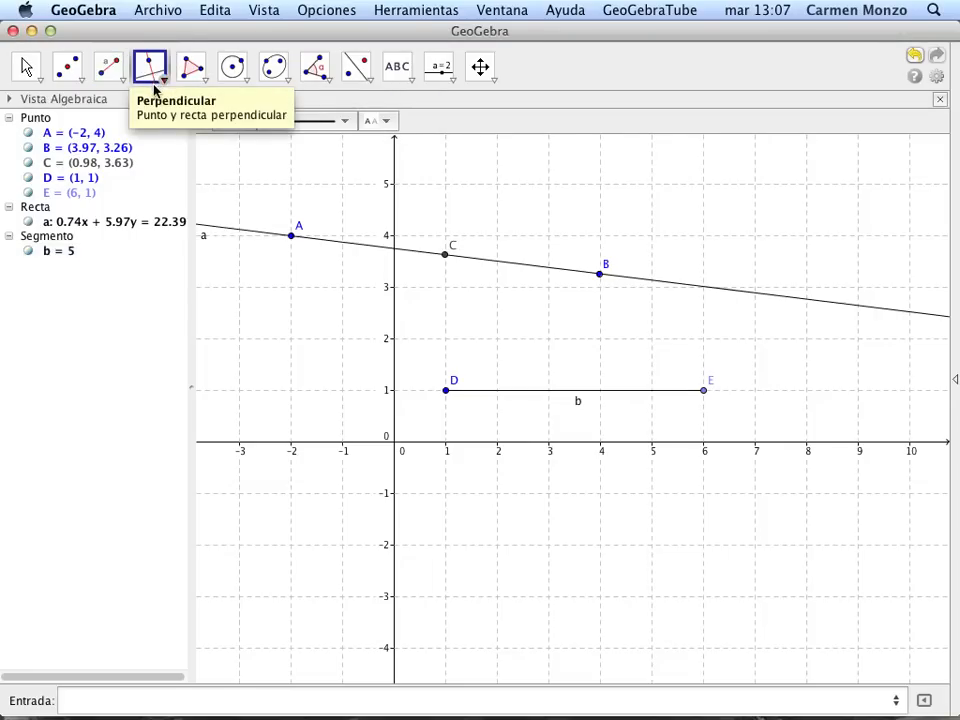
{"action": "left_click", "coordinate": [158, 86]}
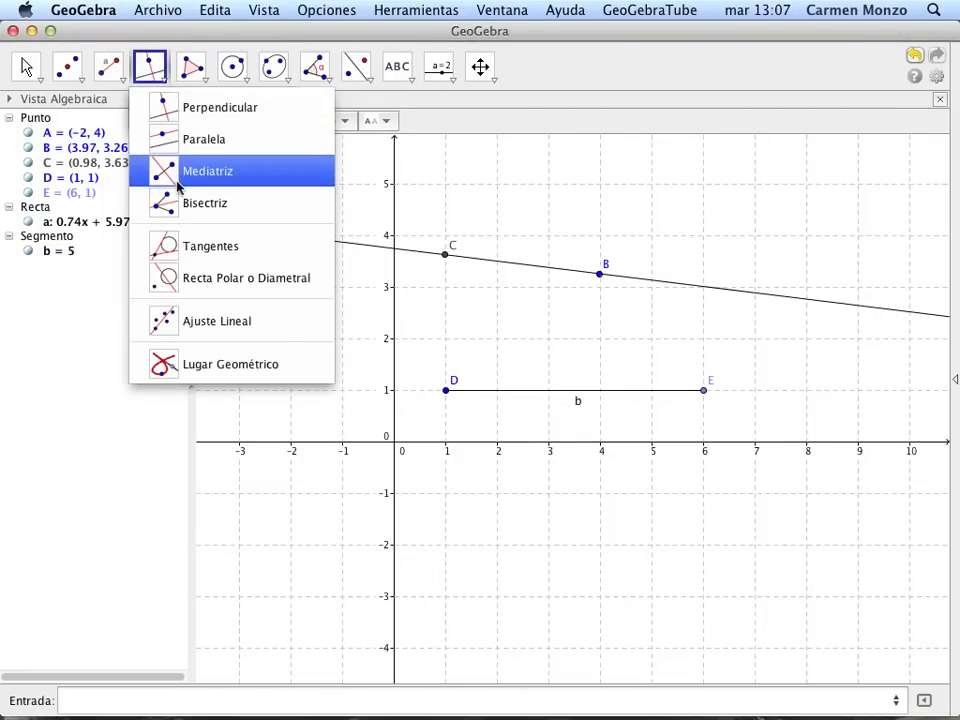
{"action": "left_click", "coordinate": [165, 116]}
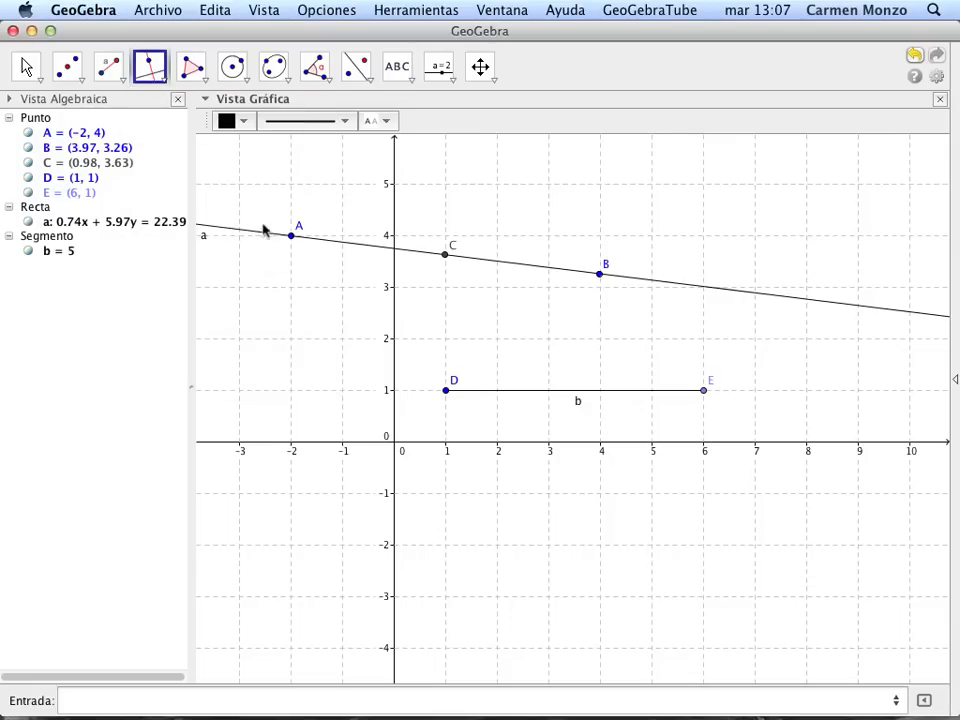
{"action": "left_click", "coordinate": [515, 265]}
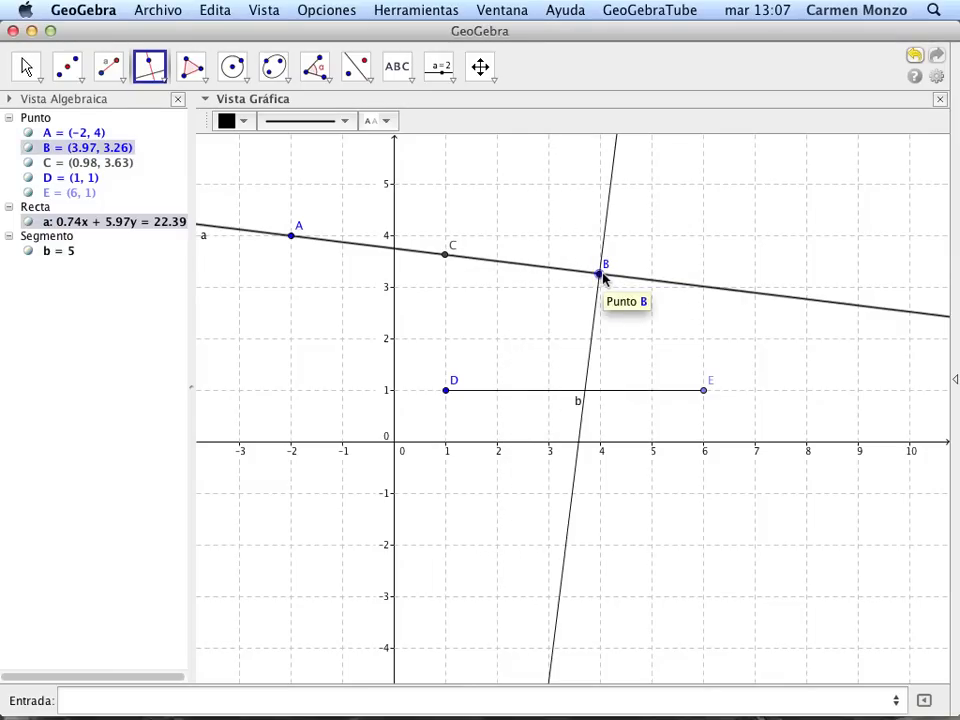
{"action": "left_click", "coordinate": [600, 273]}
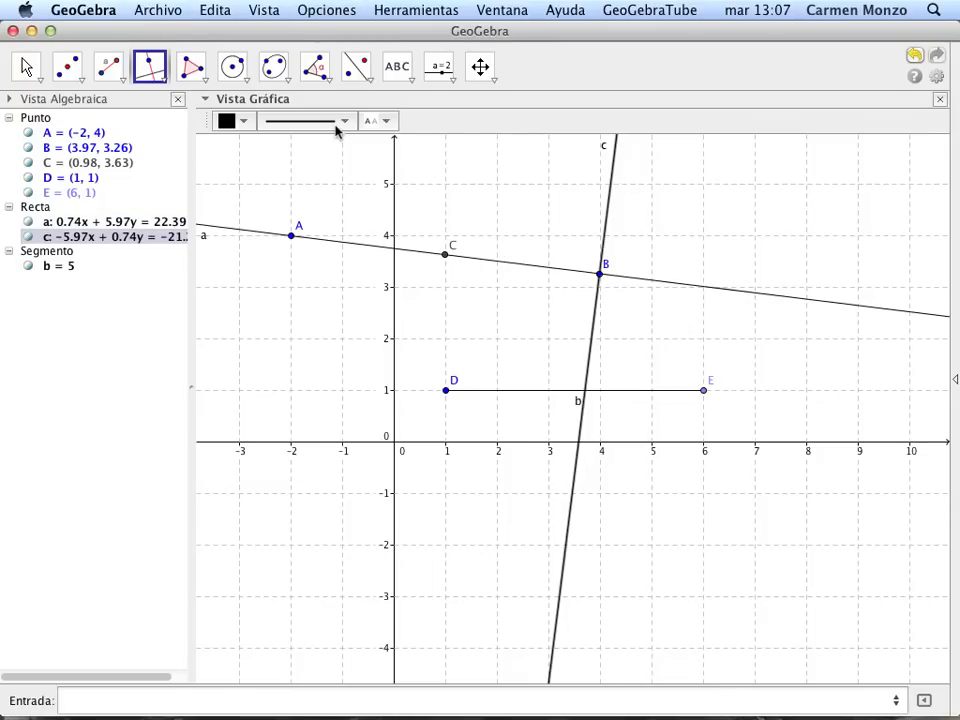
Increase the line thickness of perpendicular line c to 4 using the graphics view's style options
{"action": "left_click", "coordinate": [204, 100]}
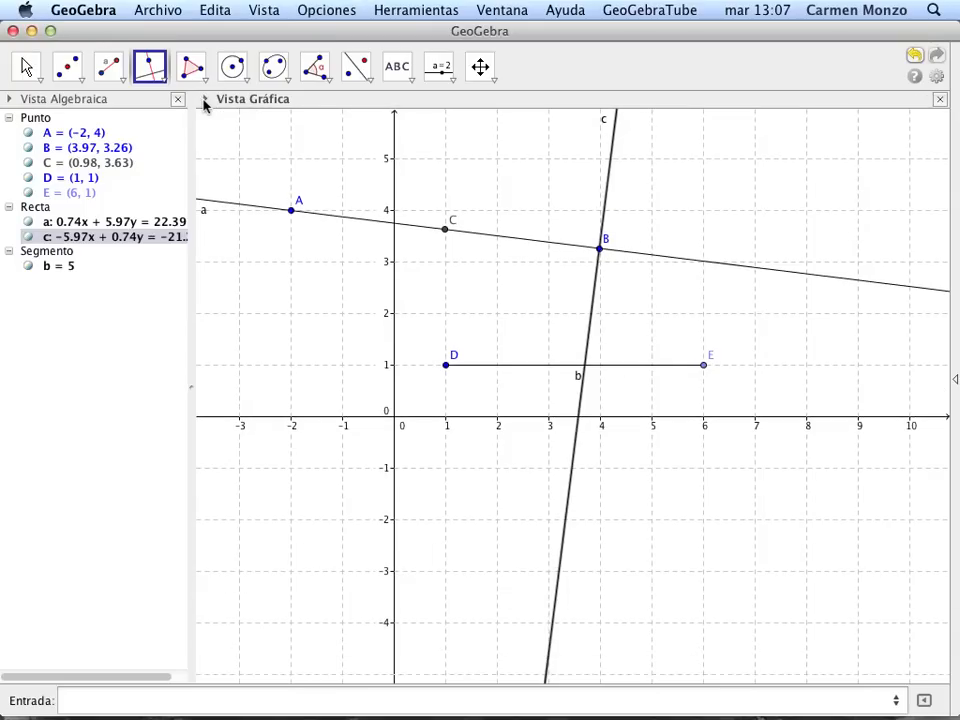
{"action": "left_click", "coordinate": [204, 100]}
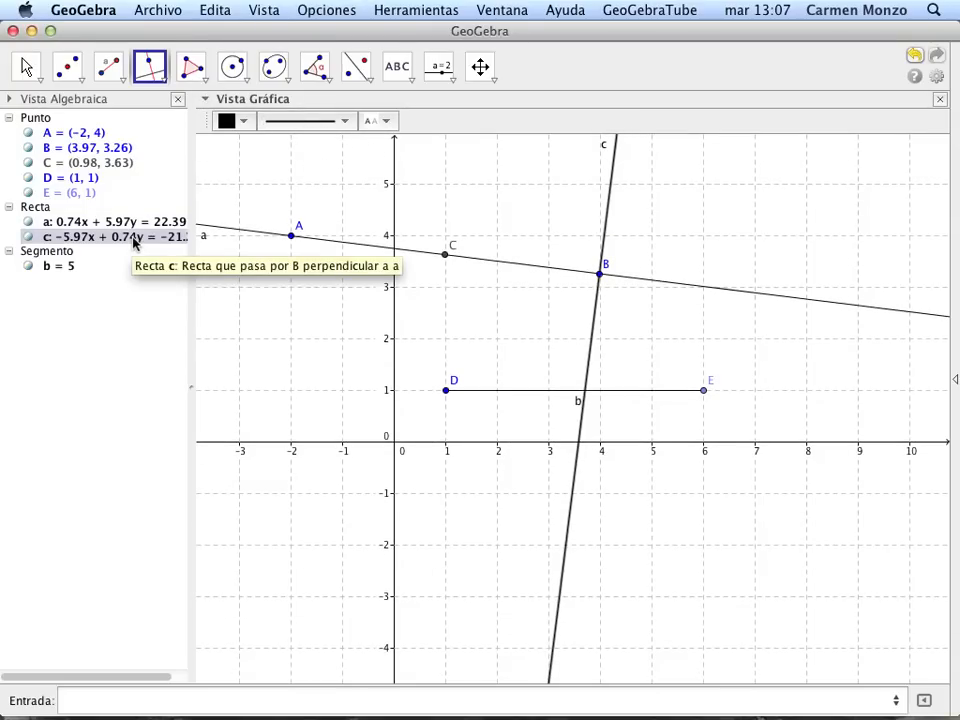
{"action": "left_click", "coordinate": [346, 124]}
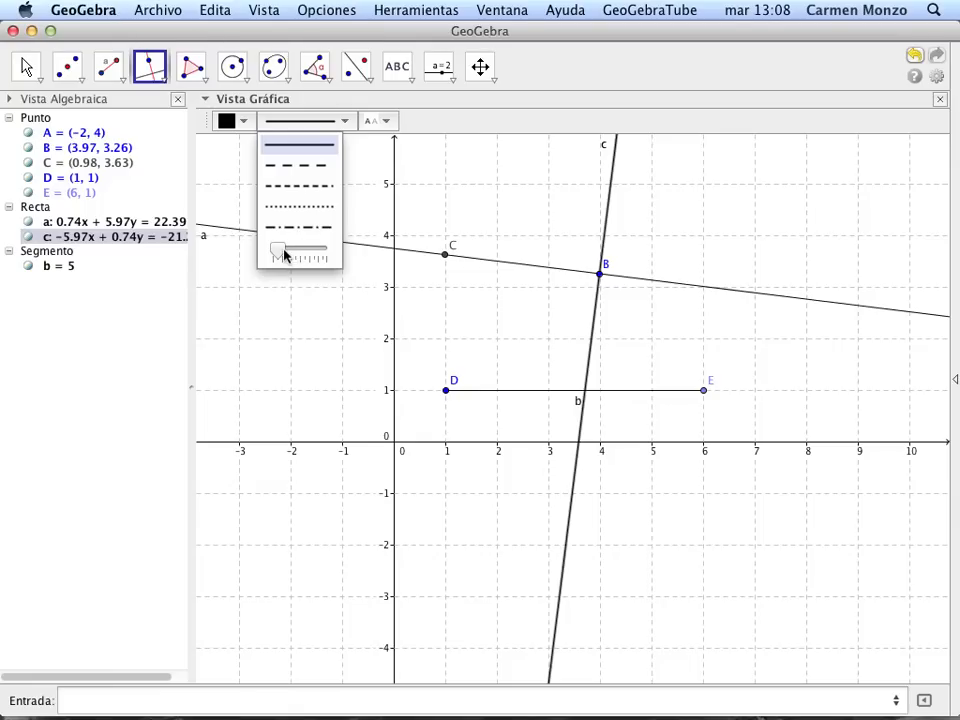
{"action": "mouse_move", "coordinate": [280, 250]}
{"action": "left_mouse_down"}
{"action": "mouse_move", "coordinate": [302, 255]}
{"action": "mouse_move", "coordinate": [288, 256]}
{"action": "left_mouse_up"}
Color perpendicular line c bright green
{"action": "left_click", "coordinate": [243, 122]}
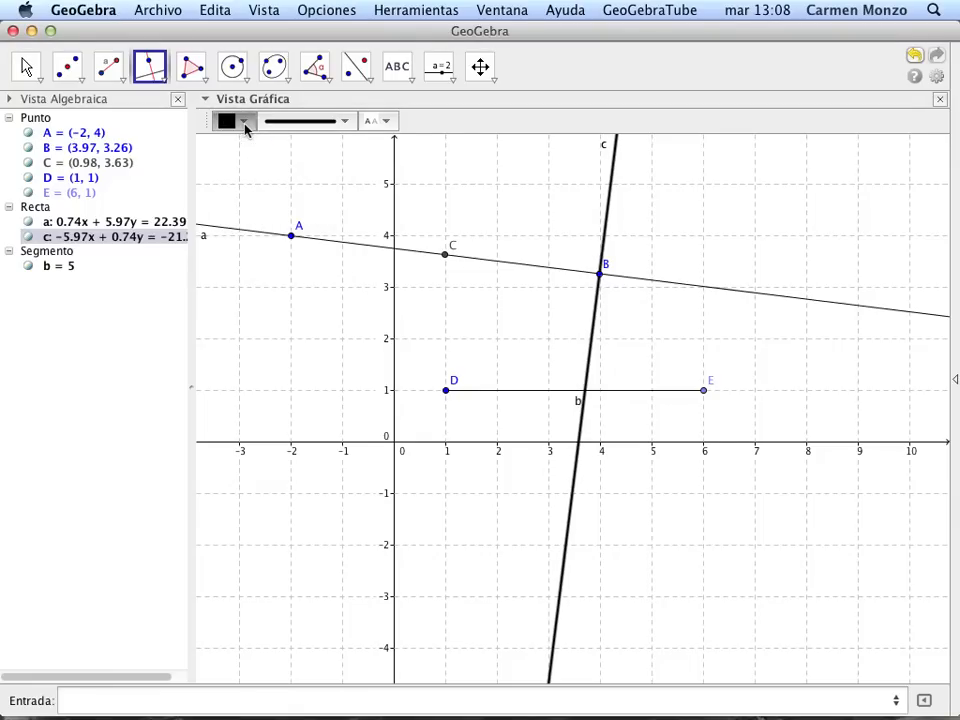
{"action": "left_click", "coordinate": [245, 122]}
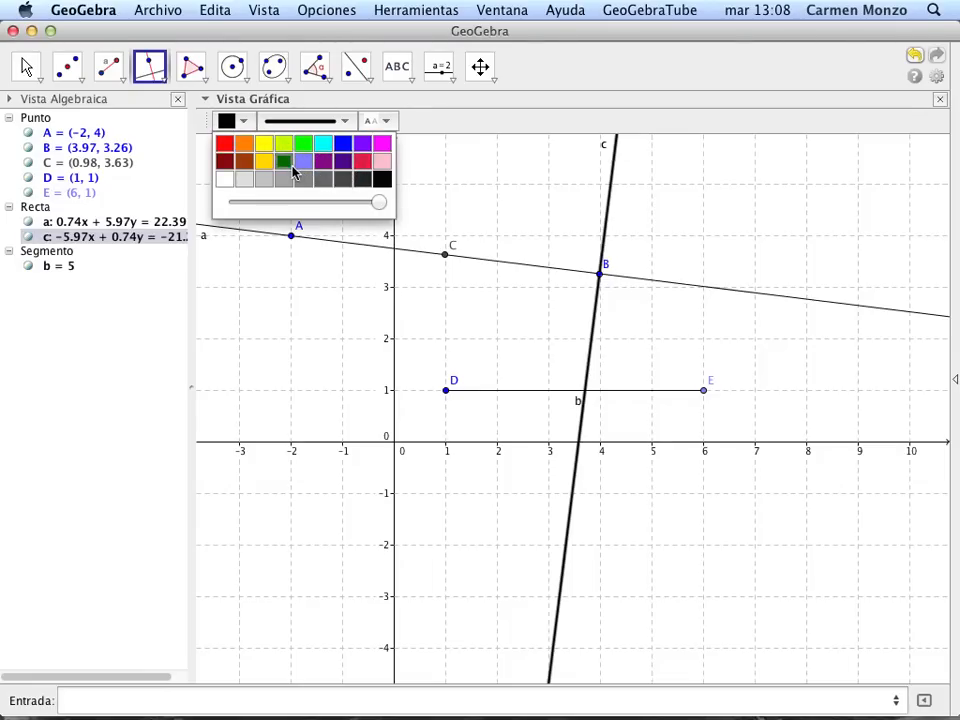
{"action": "left_click", "coordinate": [301, 146]}
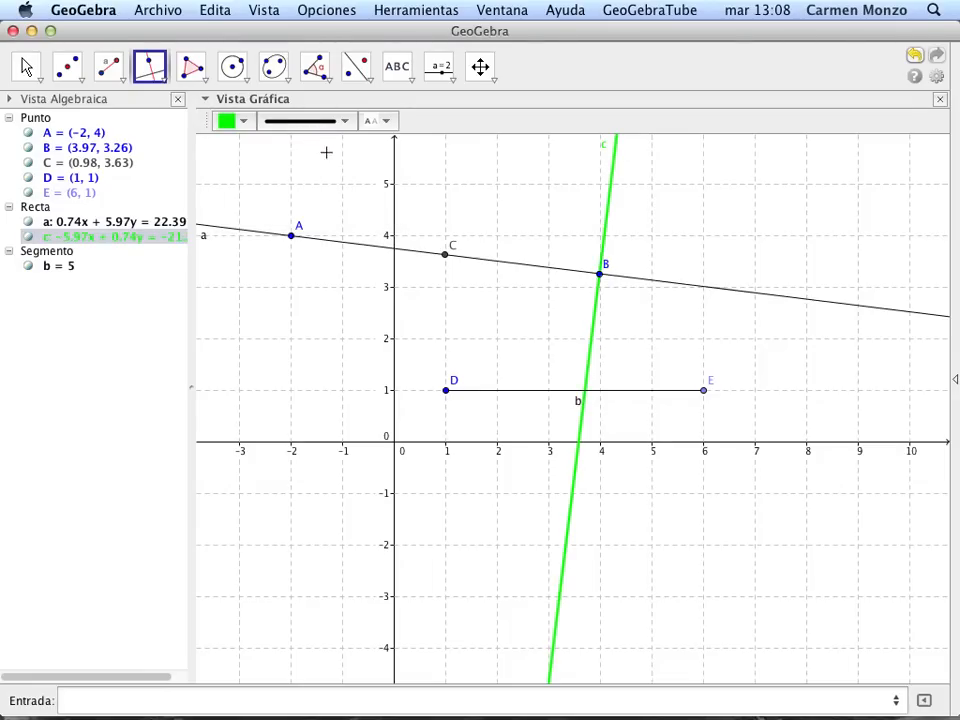
Set the label of perpendicular line c to Nombre y Valor and color the line red
{"action": "left_click", "coordinate": [387, 124]}
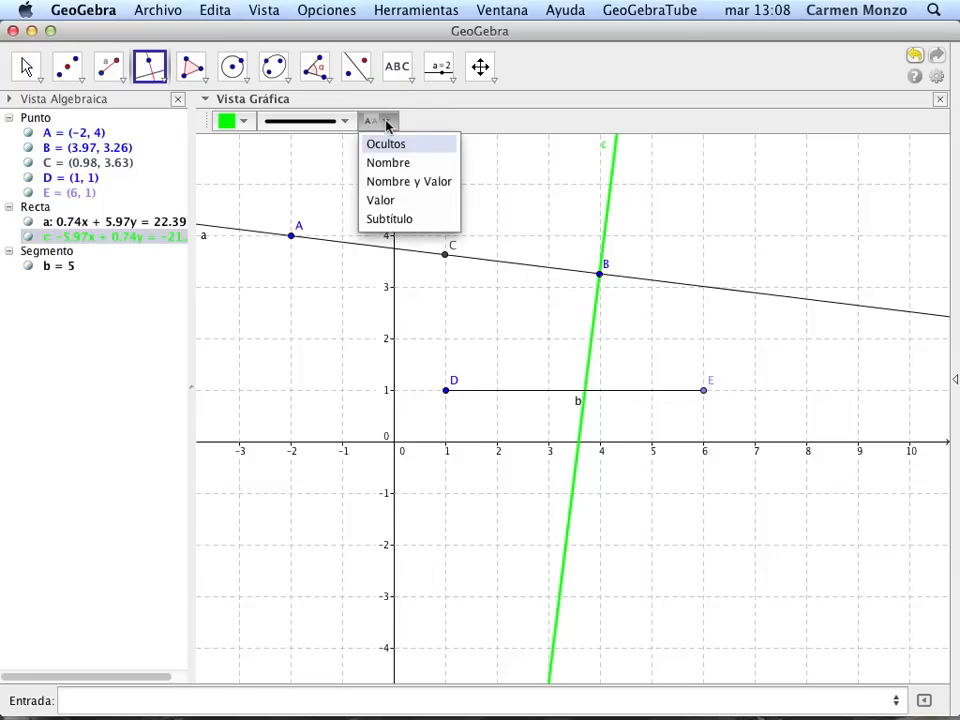
{"action": "left_click", "coordinate": [418, 182]}
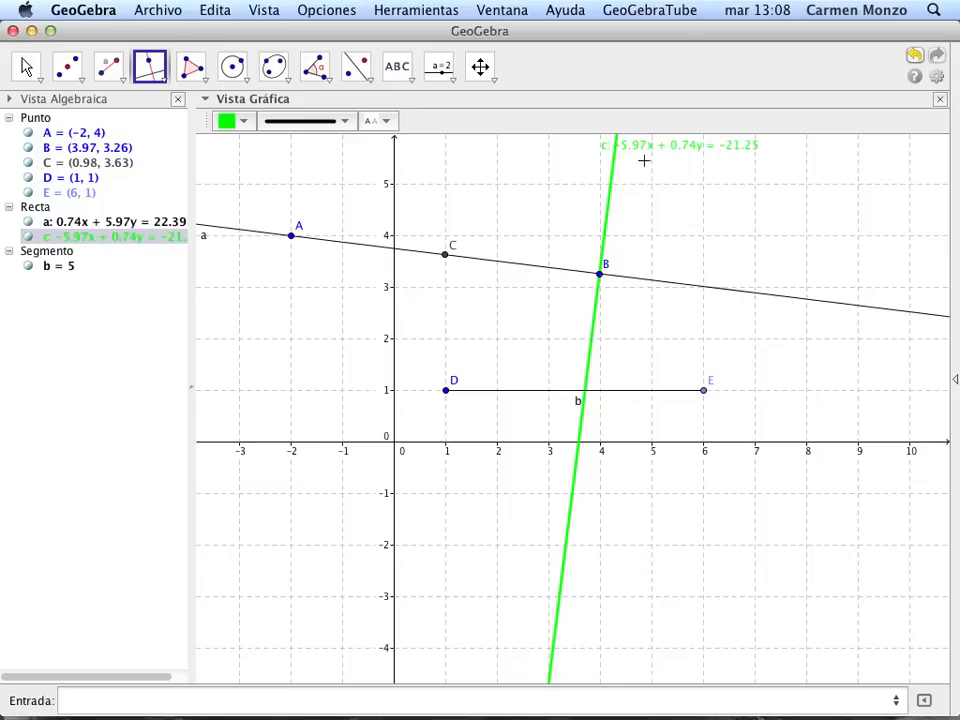
{"action": "left_click", "coordinate": [245, 125]}
{"action": "left_click", "coordinate": [224, 144]}
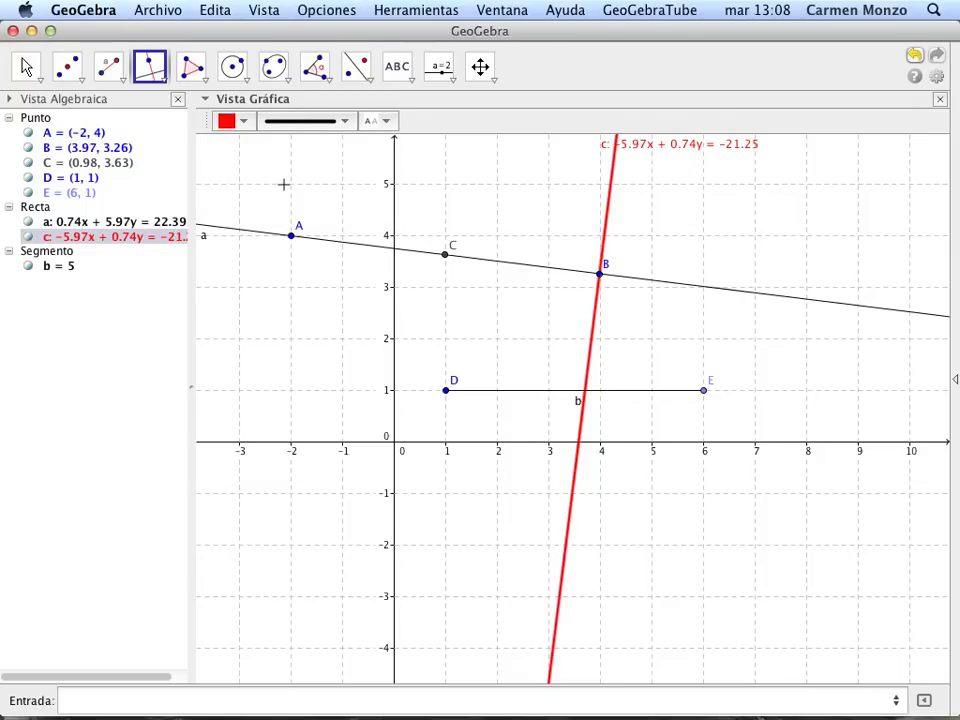
Open the object properties of line c, try Subtítulo as its label, and set the label back to Nombre y Valor
{"action": "right_click", "coordinate": [113, 239]}
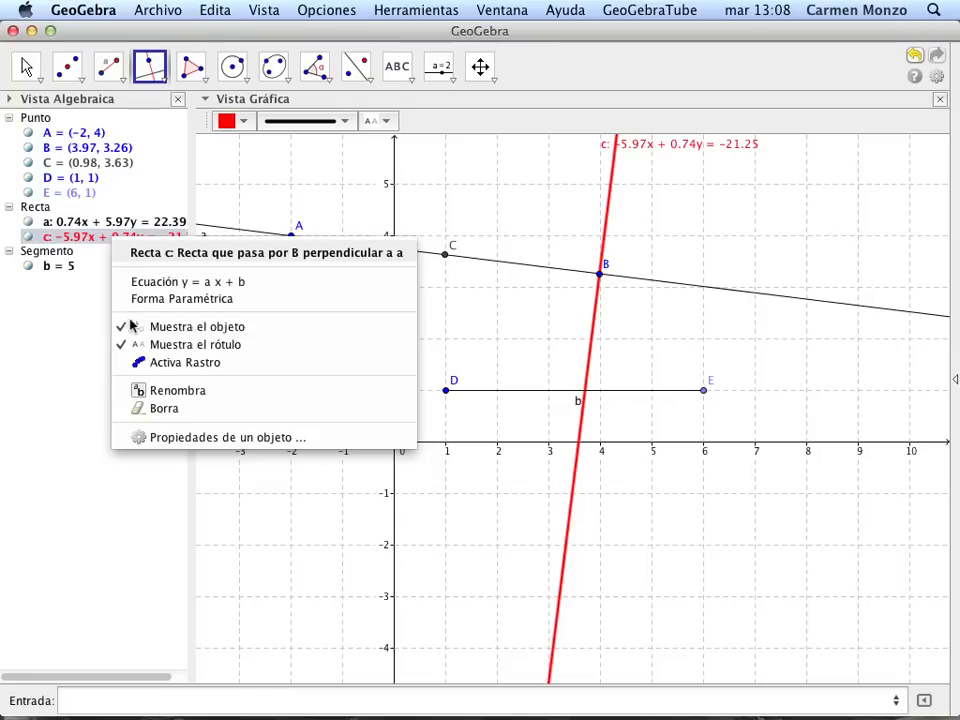
{"action": "left_click", "coordinate": [240, 440]}
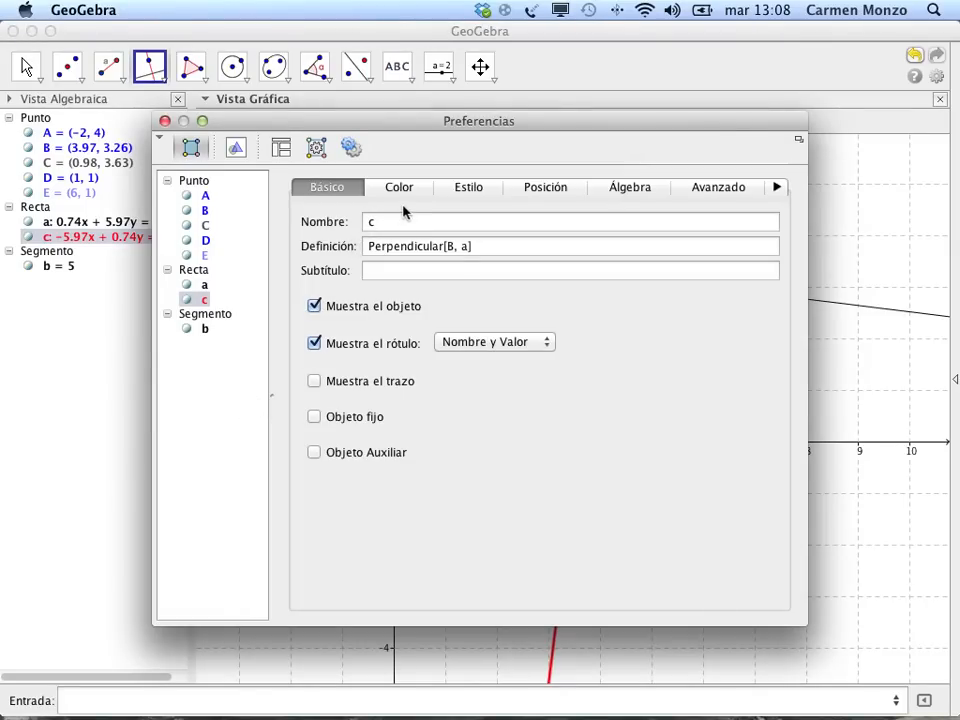
{"action": "left_click", "coordinate": [529, 343]}
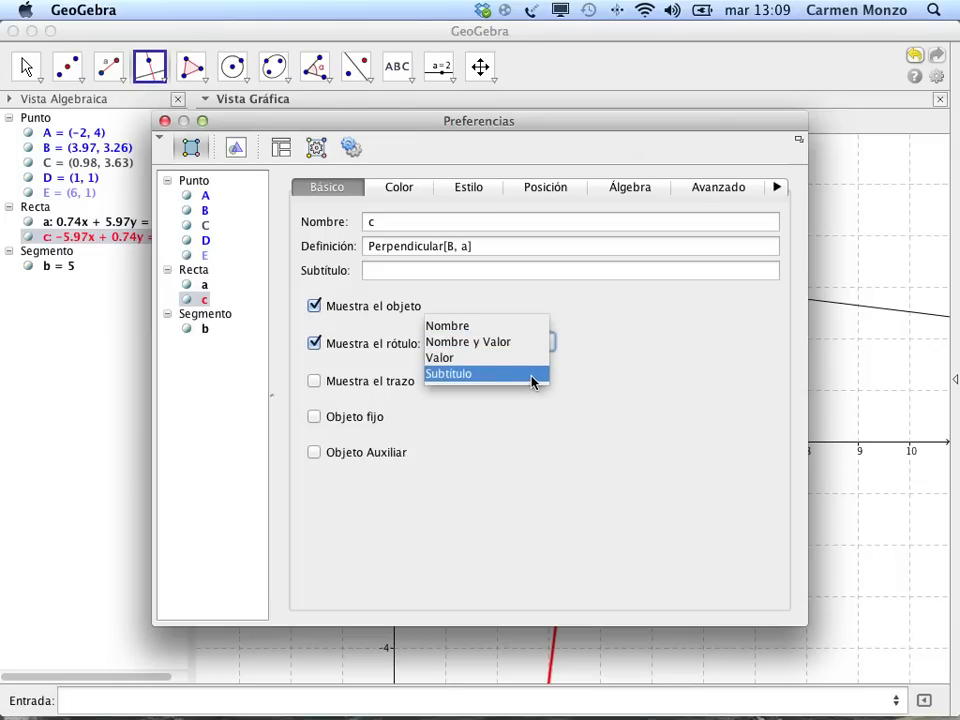
{"action": "left_click", "coordinate": [533, 377]}
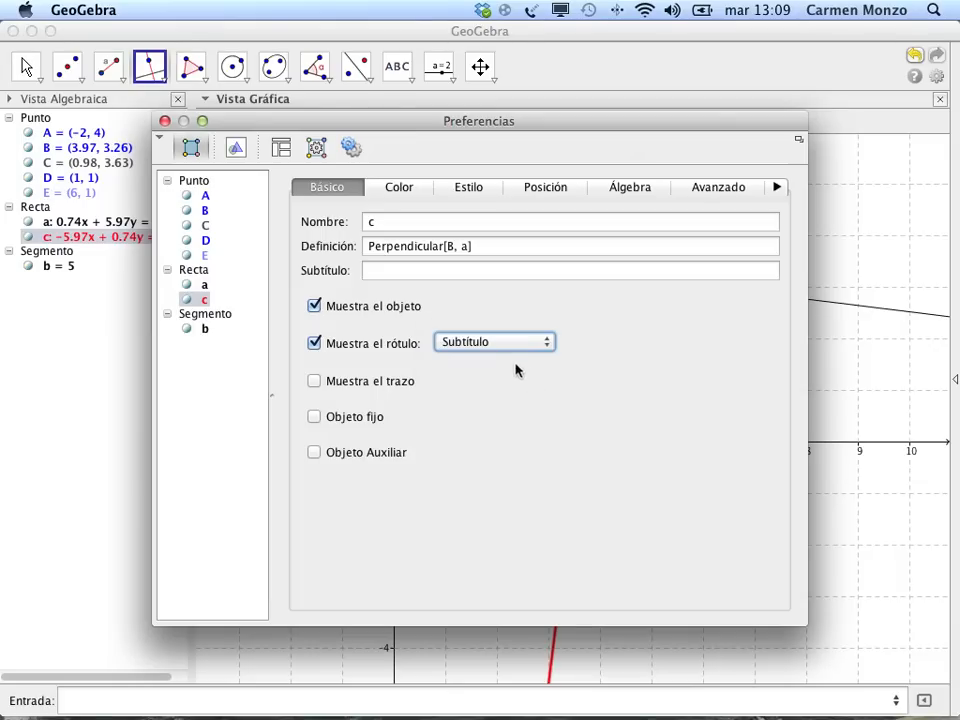
{"action": "left_click", "coordinate": [390, 272]}
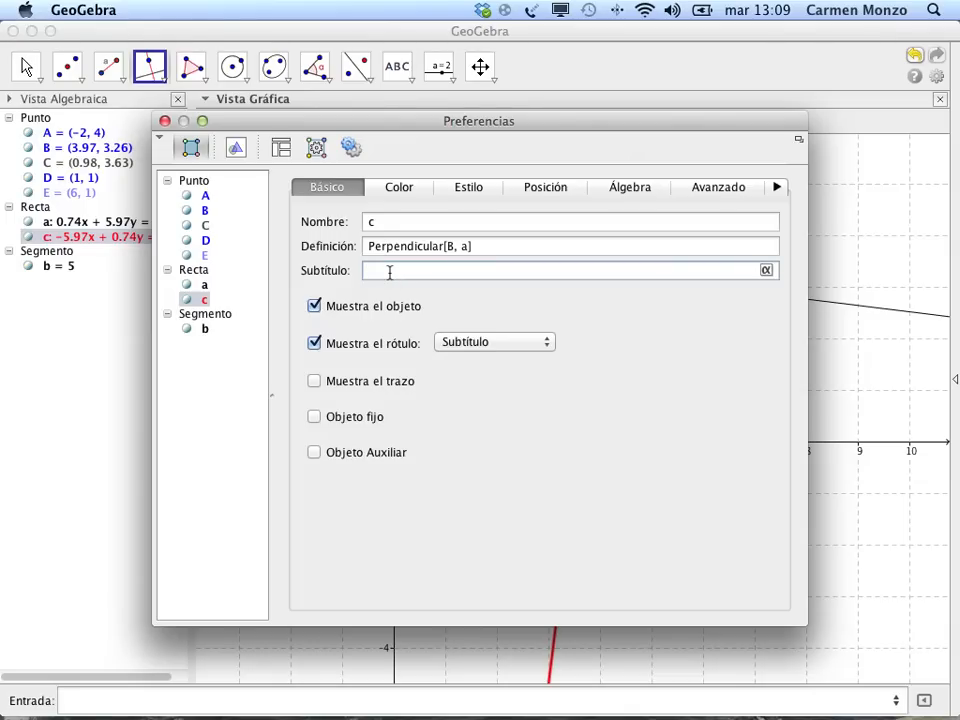
{"action": "left_click", "coordinate": [512, 343]}
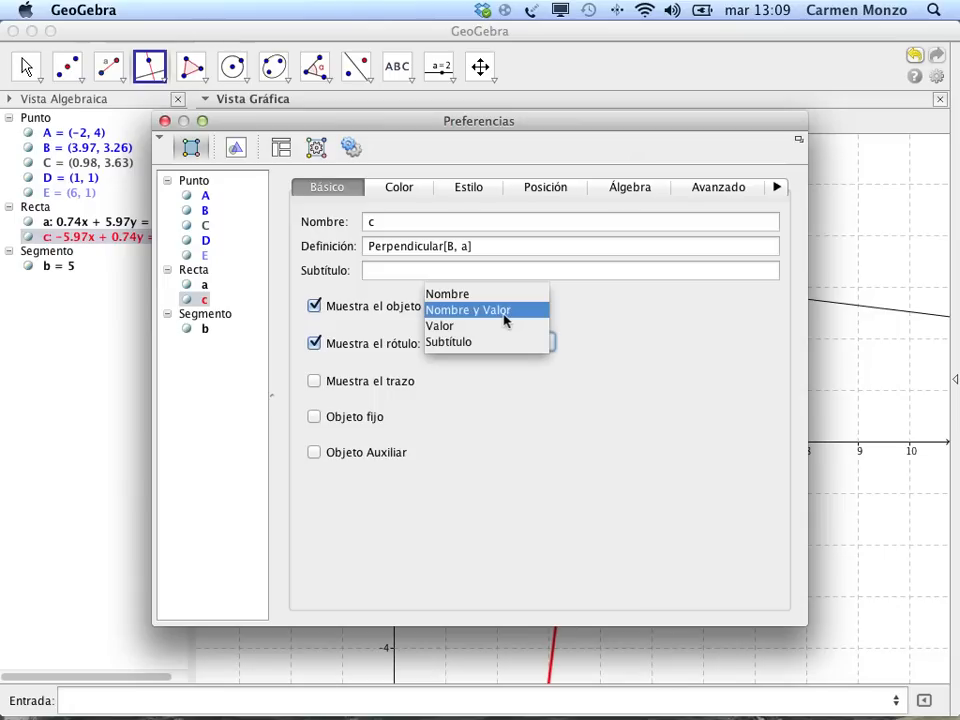
{"action": "left_click", "coordinate": [505, 312]}
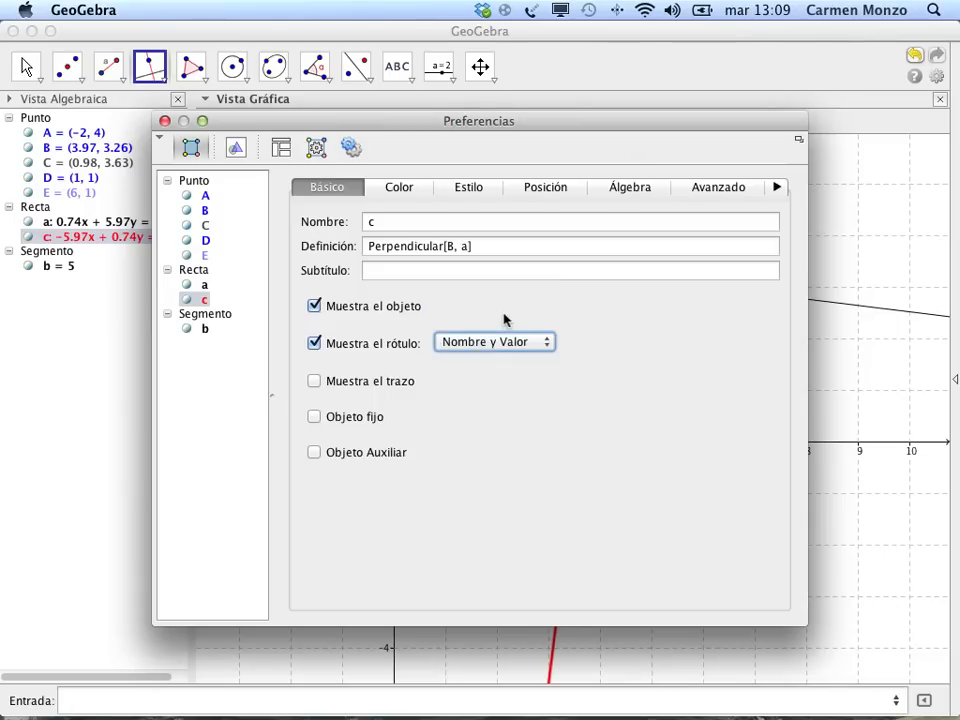
Review line c's color, style and position properties, and set its equation form to y = a x + b
{"action": "left_click", "coordinate": [398, 189]}
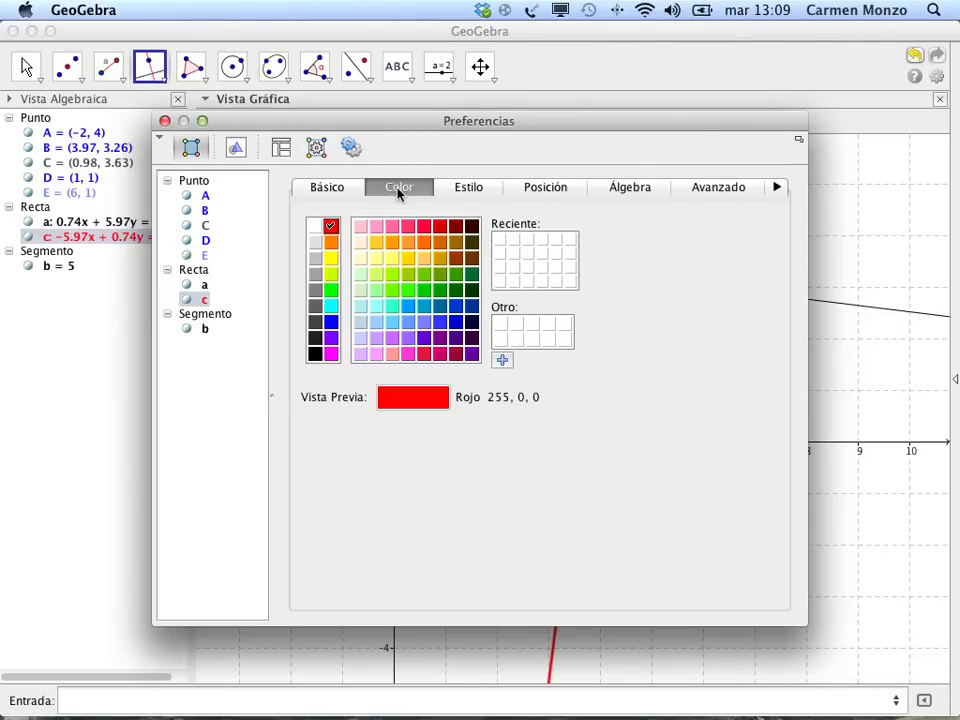
{"action": "left_click", "coordinate": [465, 189]}
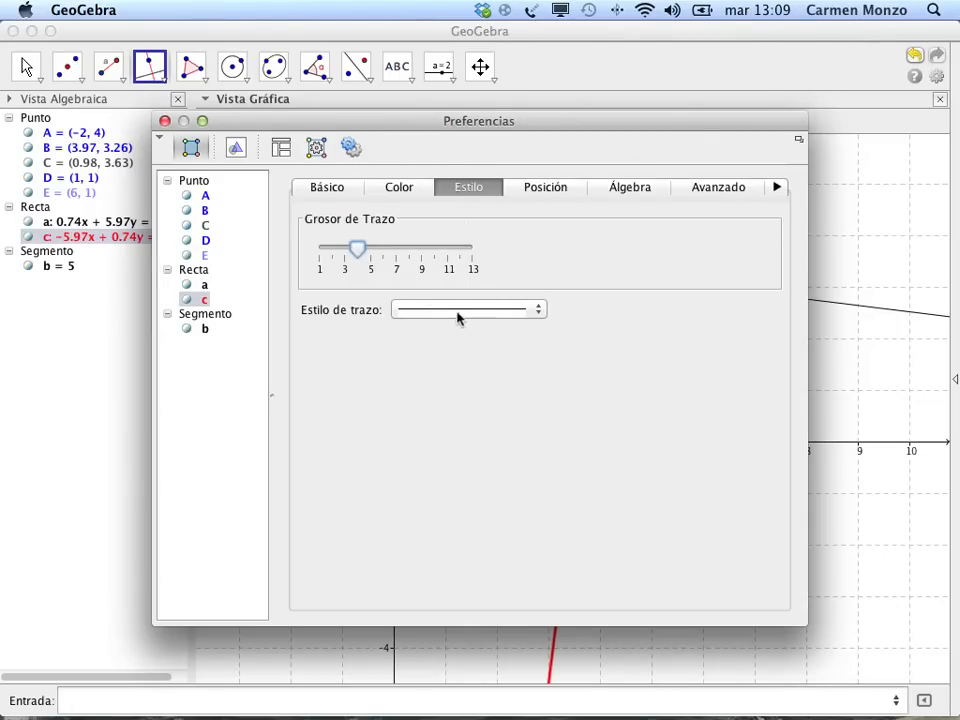
{"action": "left_click", "coordinate": [546, 190]}
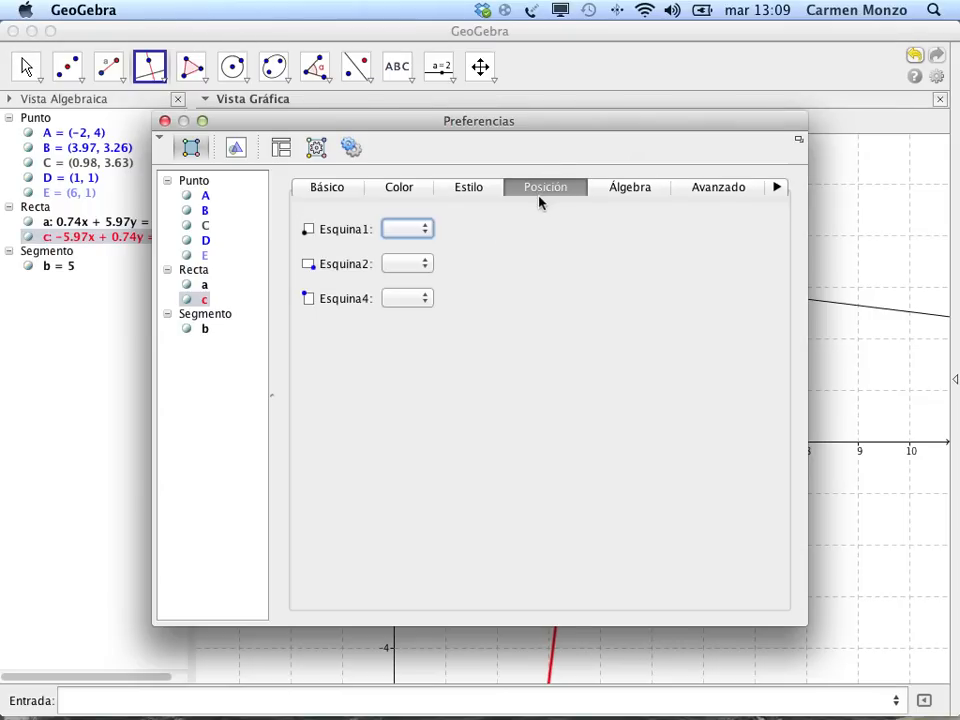
{"action": "left_click", "coordinate": [633, 194]}
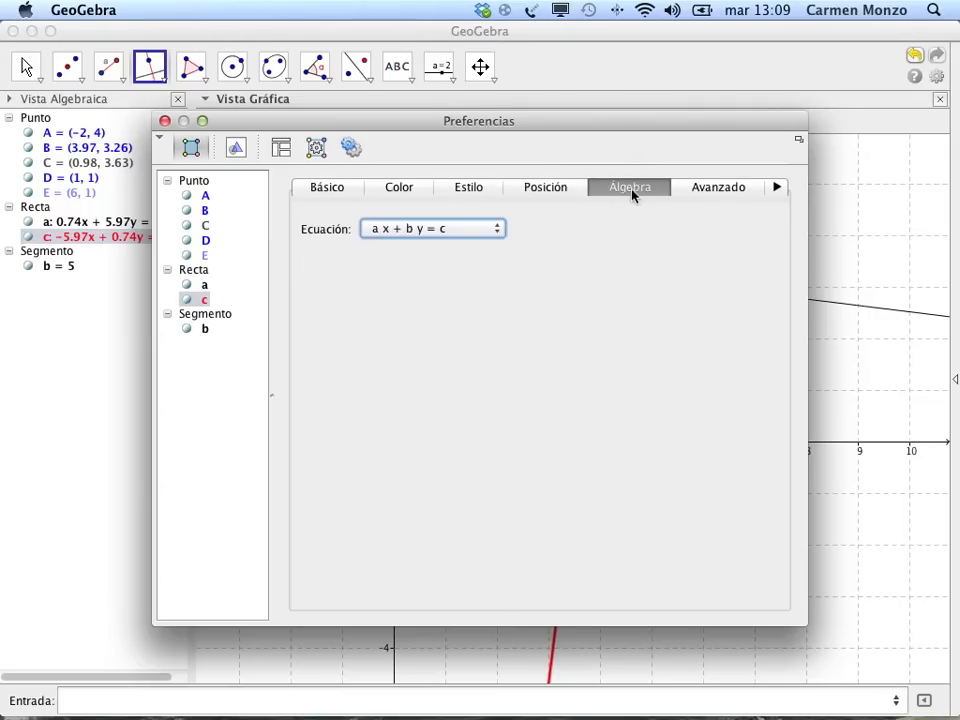
{"action": "left_click", "coordinate": [495, 229]}
{"action": "left_click", "coordinate": [489, 246]}
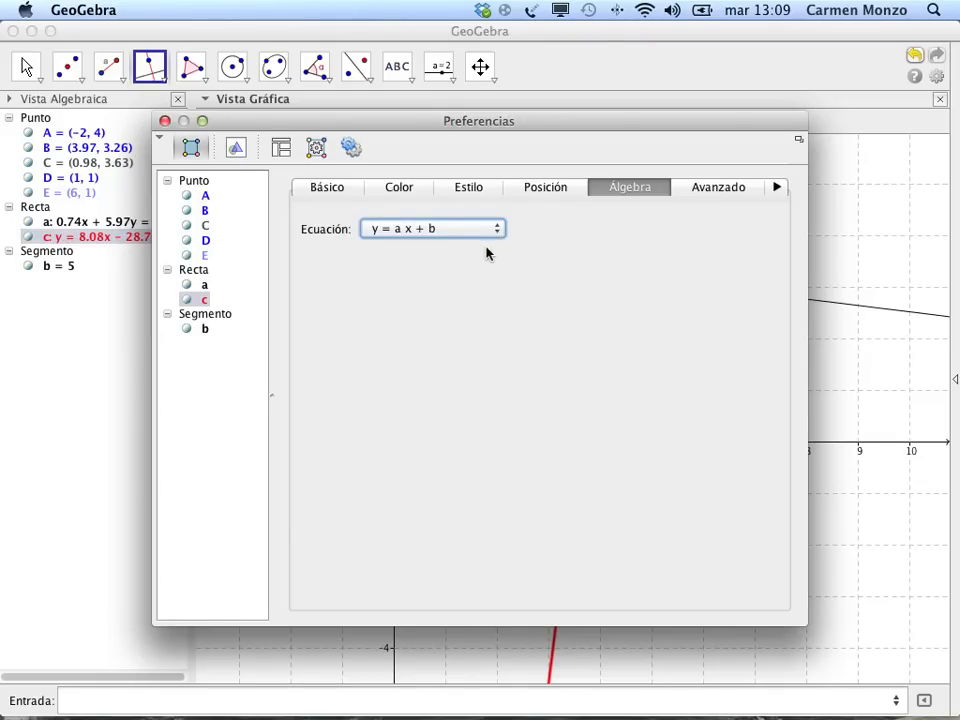
View the advanced properties of line c and close the preferences window
{"action": "left_click", "coordinate": [62, 266]}
{"action": "left_click", "coordinate": [699, 191]}
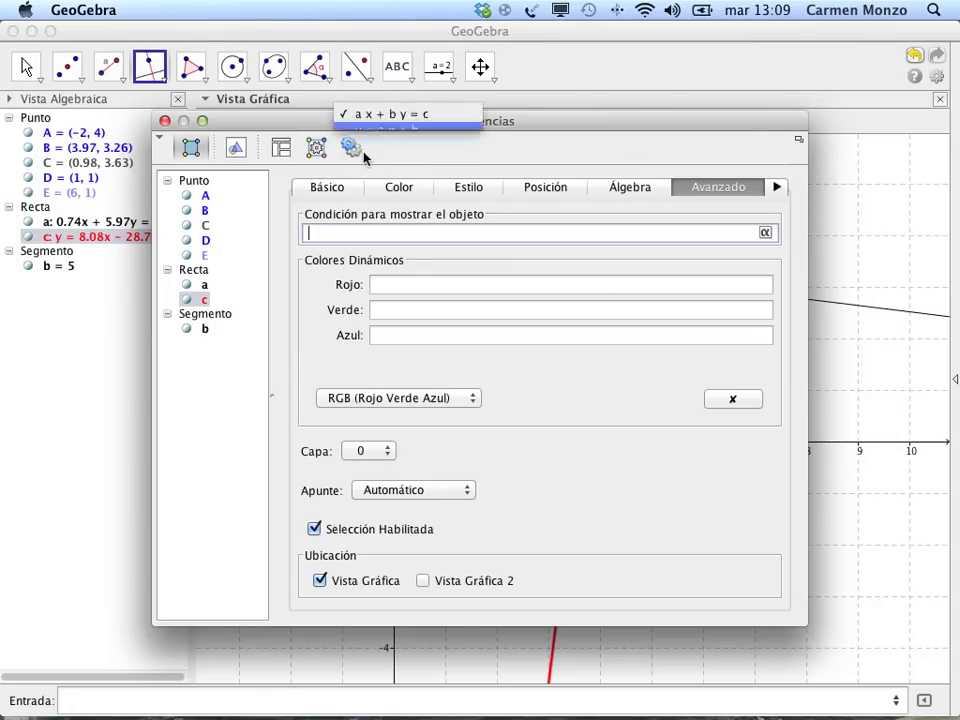
{"action": "left_click", "coordinate": [165, 121]}
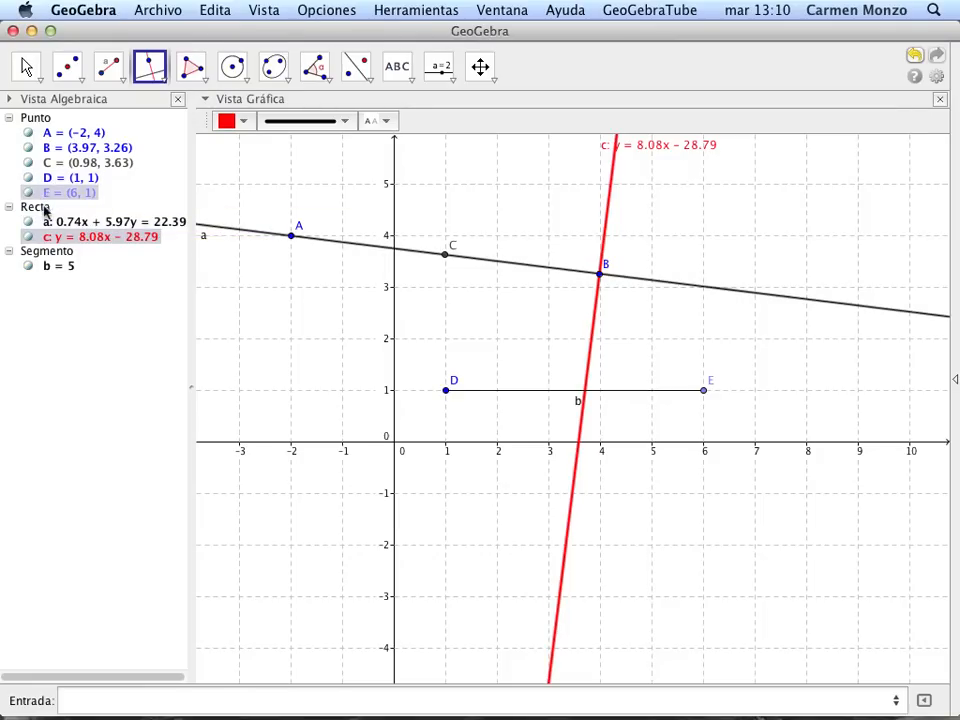
Hide line c, segment b and line a in the graphics view
{"action": "left_click", "coordinate": [25, 65]}
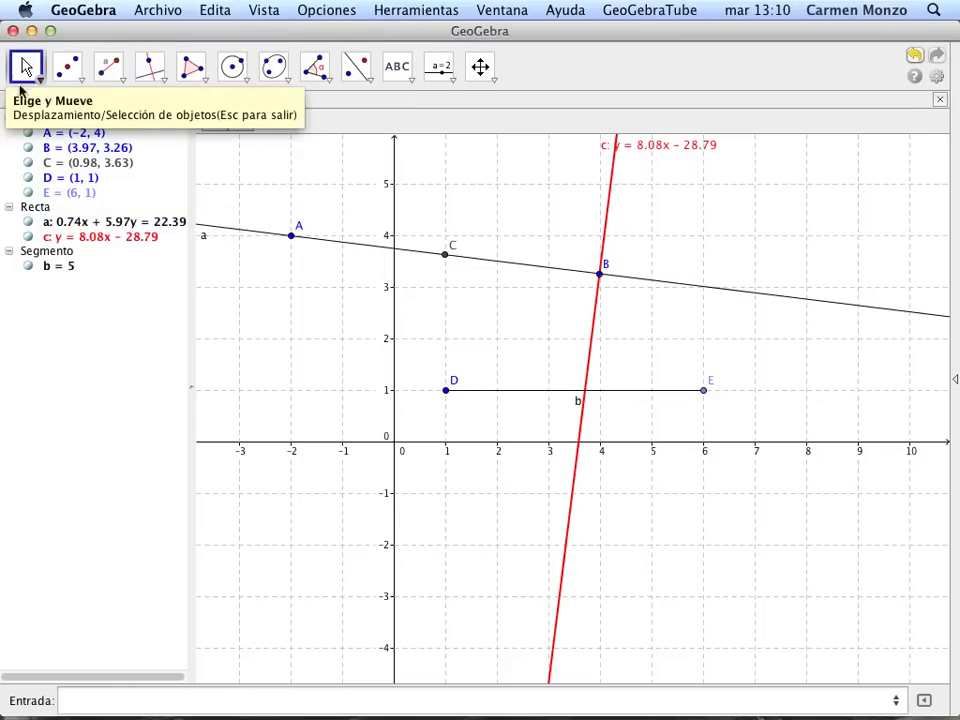
{"action": "left_click", "coordinate": [29, 237]}
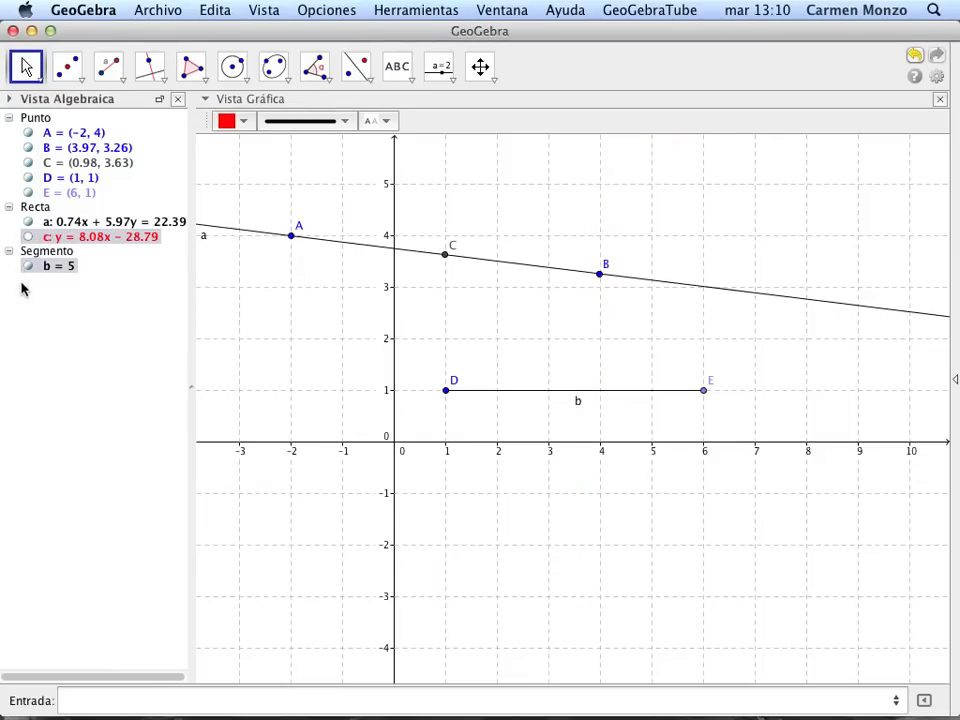
{"action": "left_click", "coordinate": [29, 266]}
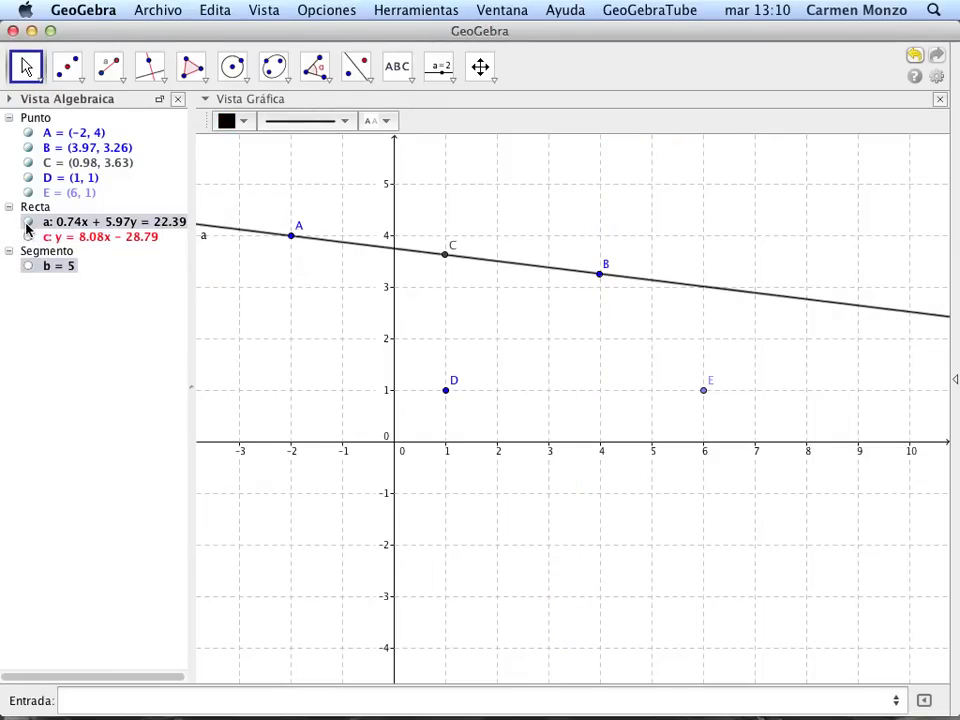
{"action": "left_click", "coordinate": [28, 222]}
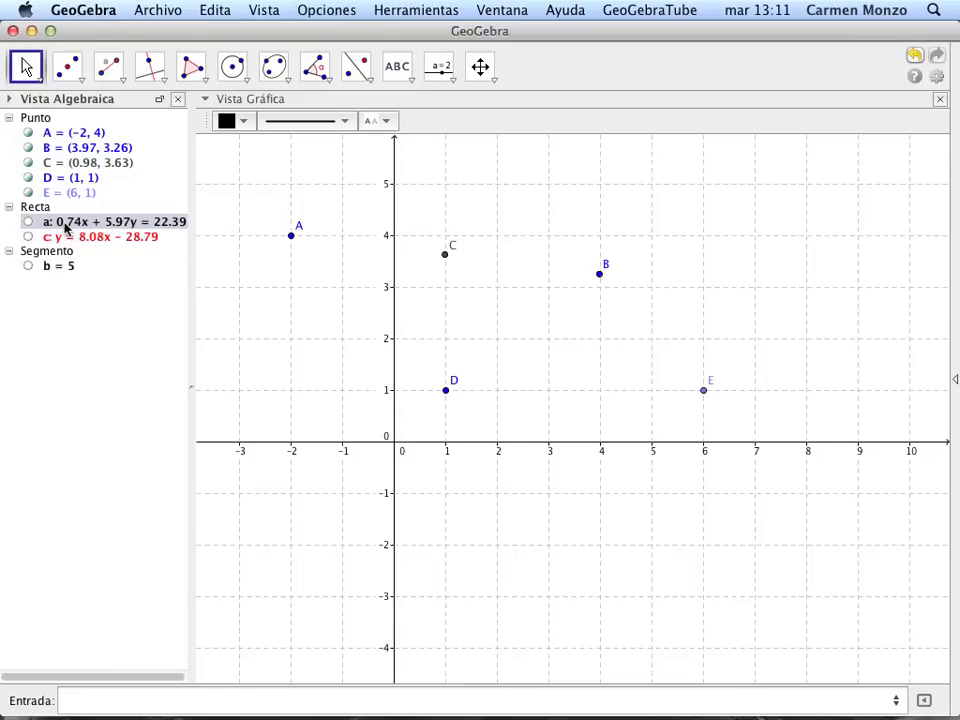
Delete point A with the Borra command
{"action": "left_click", "coordinate": [77, 131]}
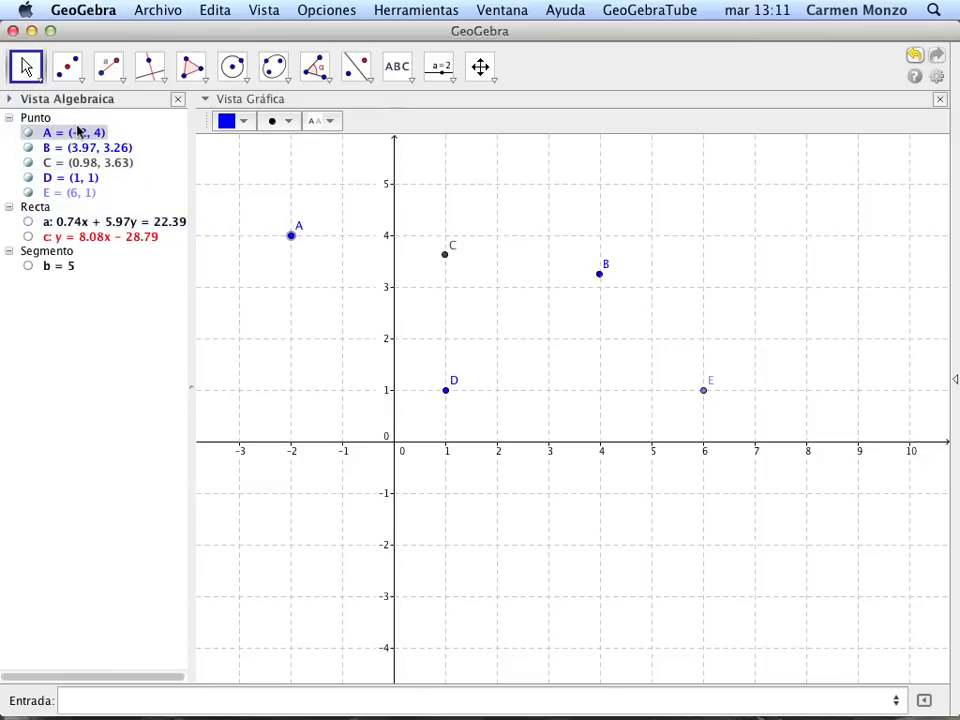
{"action": "right_click", "coordinate": [77, 131]}
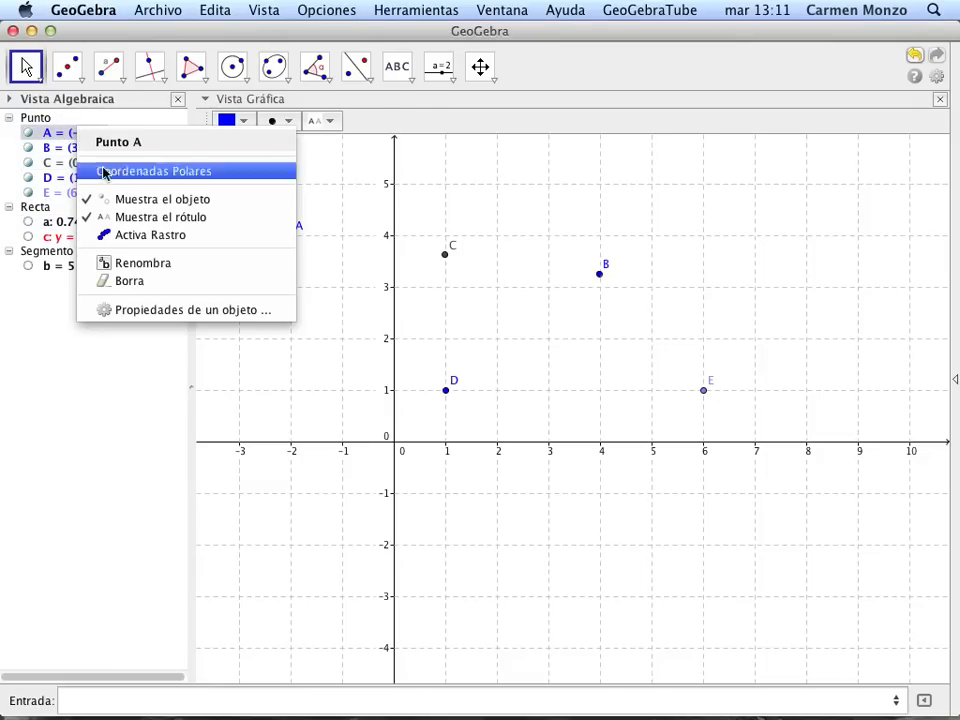
{"action": "left_click", "coordinate": [147, 284]}
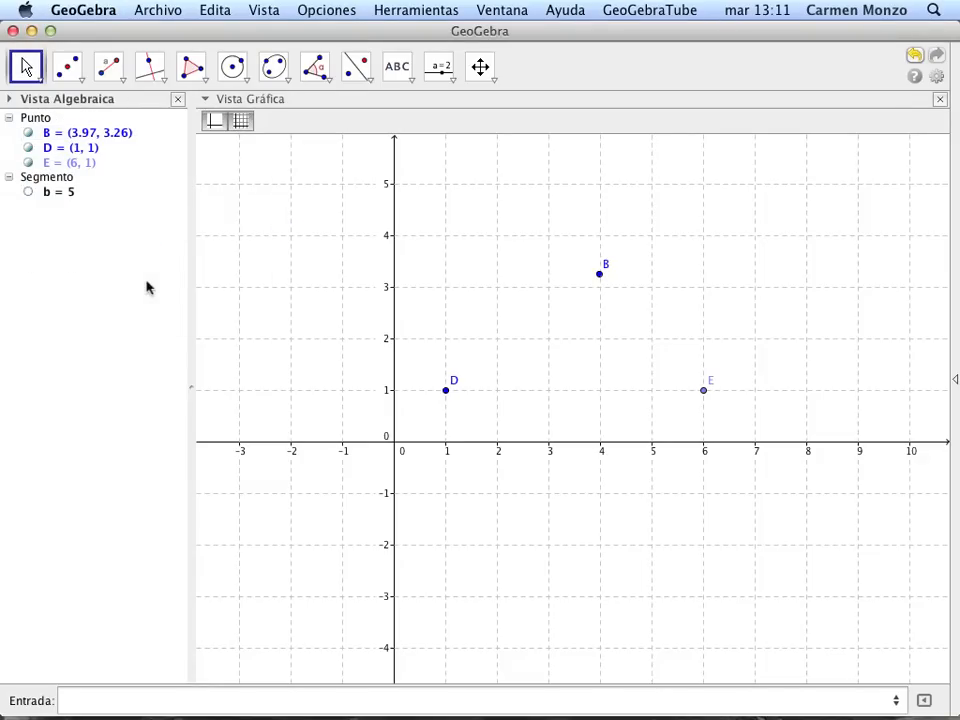
Select points B, D and E together with segment b and delete them all with the Borra command
{"action": "left_click", "coordinate": [95, 133]}
{"action": "left_click", "coordinate": [90, 148], "text": "super"}
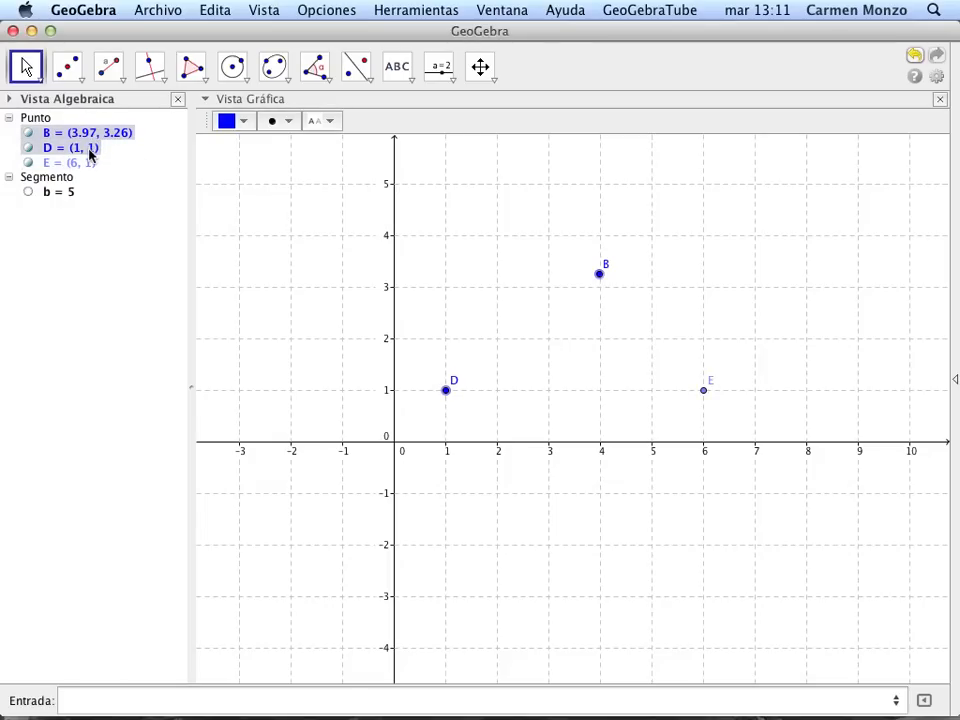
{"action": "left_click", "coordinate": [88, 163], "text": "super"}
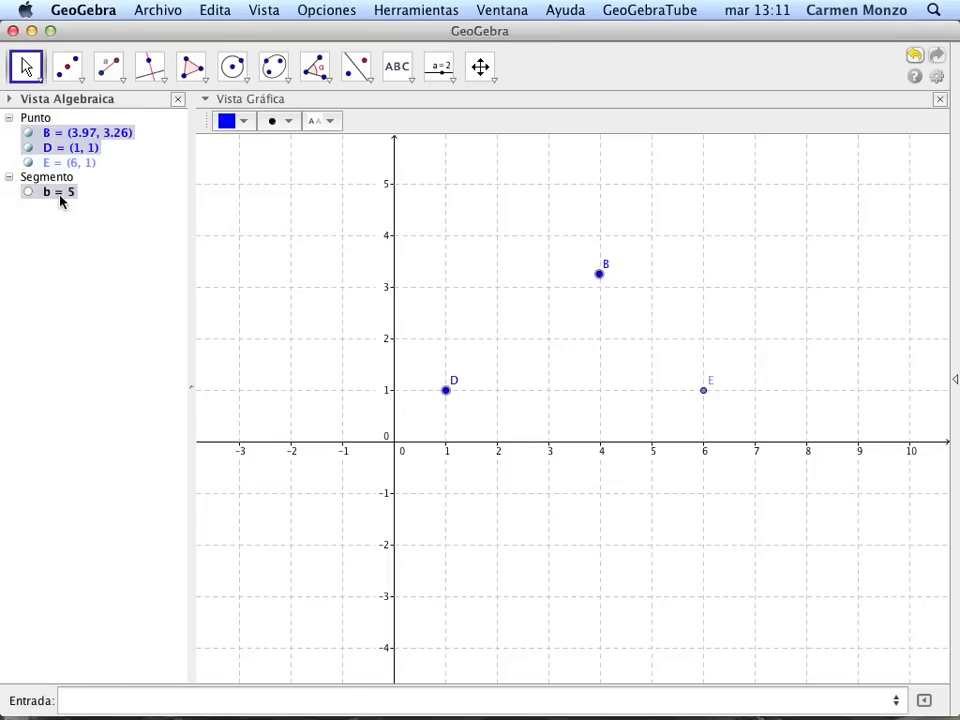
{"action": "left_click", "coordinate": [60, 196], "text": "super"}
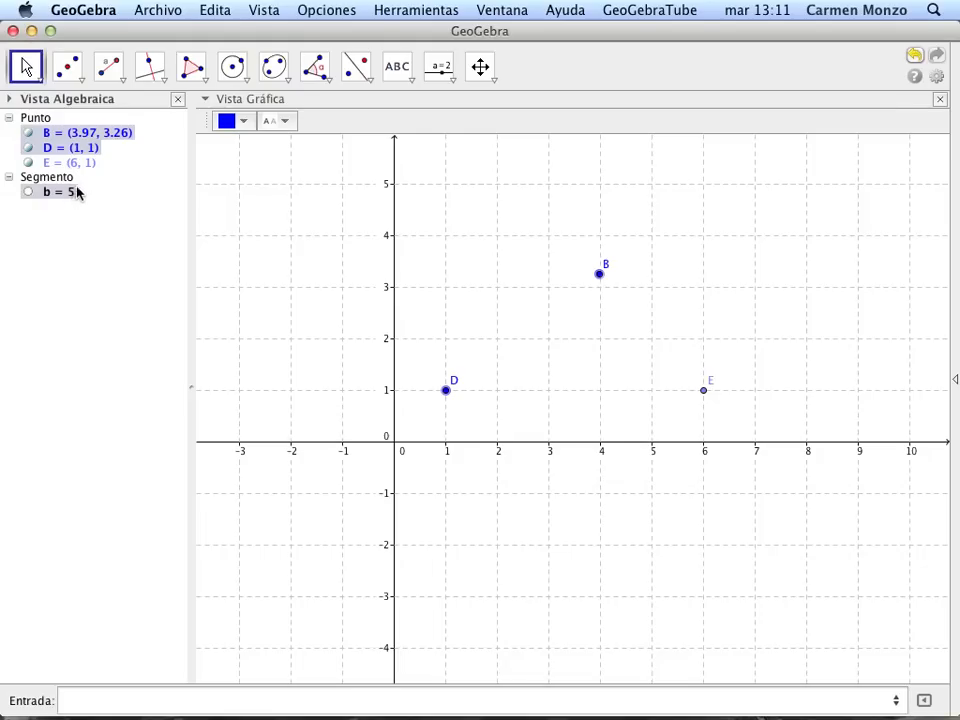
{"action": "left_click", "coordinate": [71, 163]}
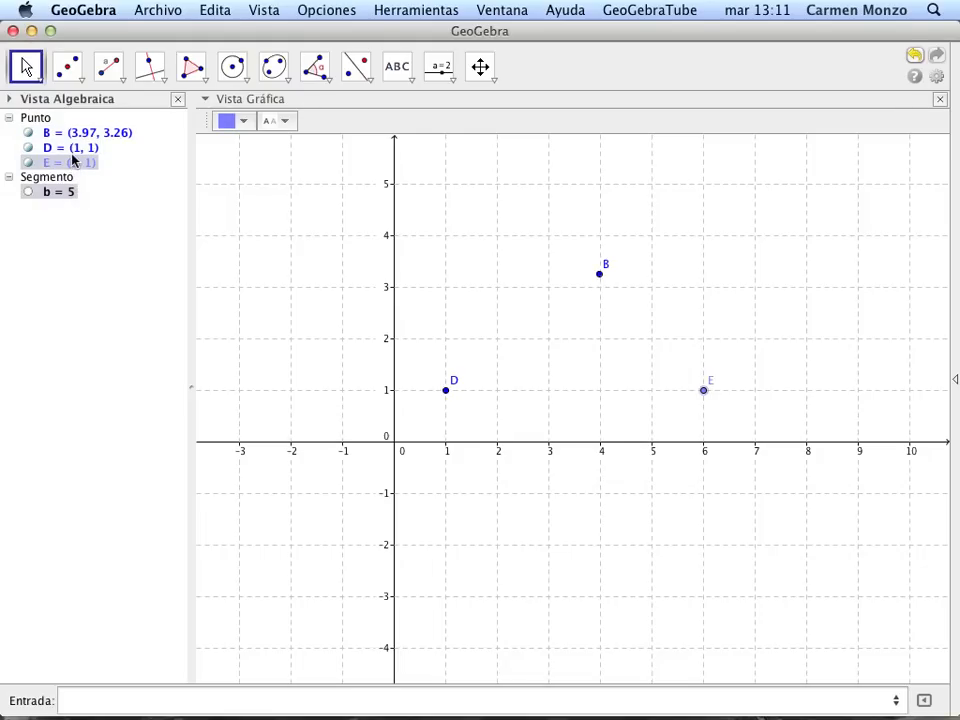
{"action": "left_click", "coordinate": [75, 148], "text": "super"}
{"action": "left_click", "coordinate": [73, 133], "text": "super"}
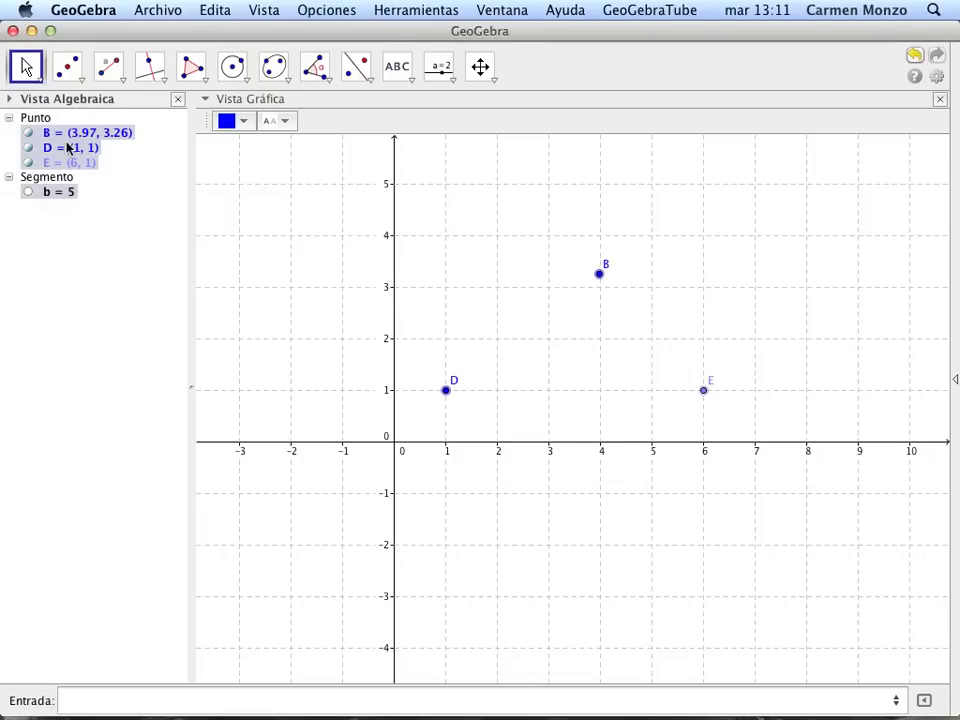
{"action": "right_click", "coordinate": [66, 150]}
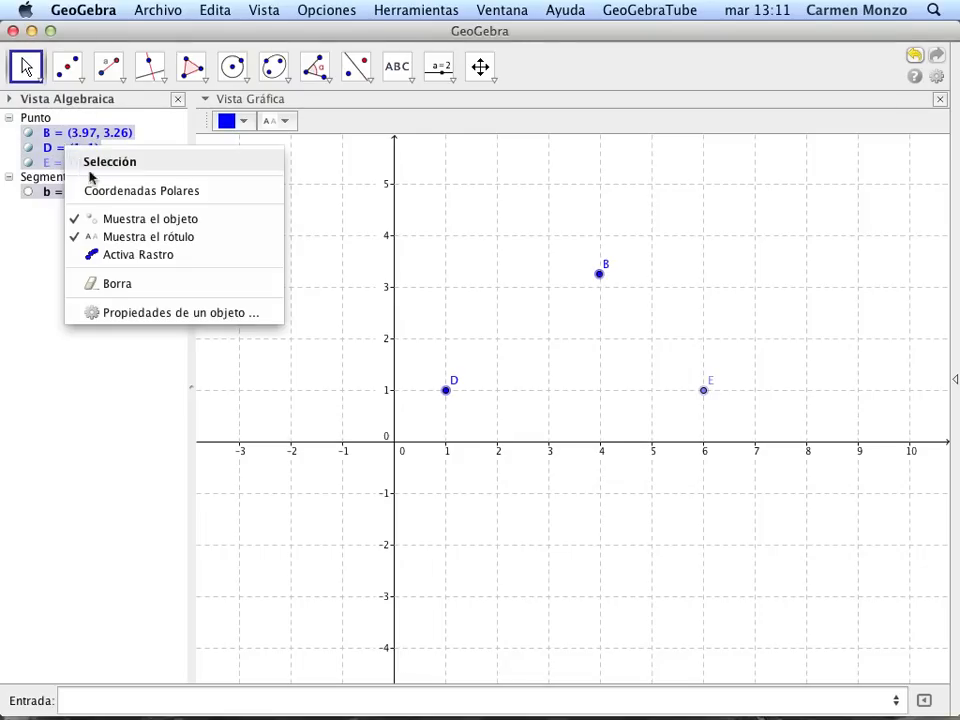
{"action": "left_click", "coordinate": [157, 286]}
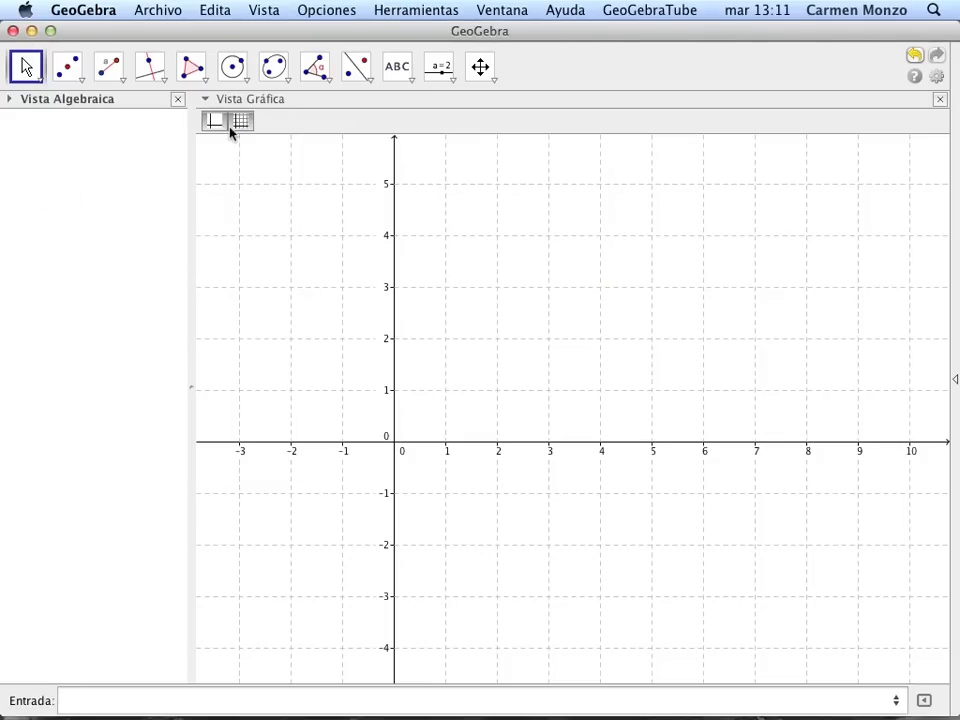
Construct a regular polygon with 4 vertices whose first side runs from (1, 1) to (4, 1)
{"action": "left_click", "coordinate": [204, 82]}
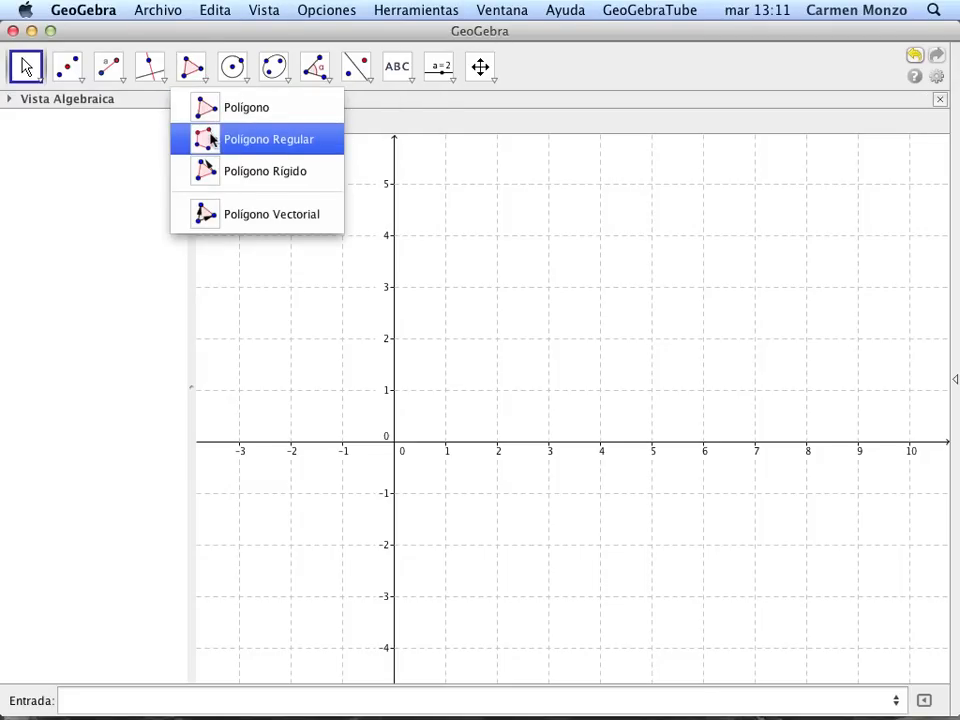
{"action": "left_click", "coordinate": [211, 140]}
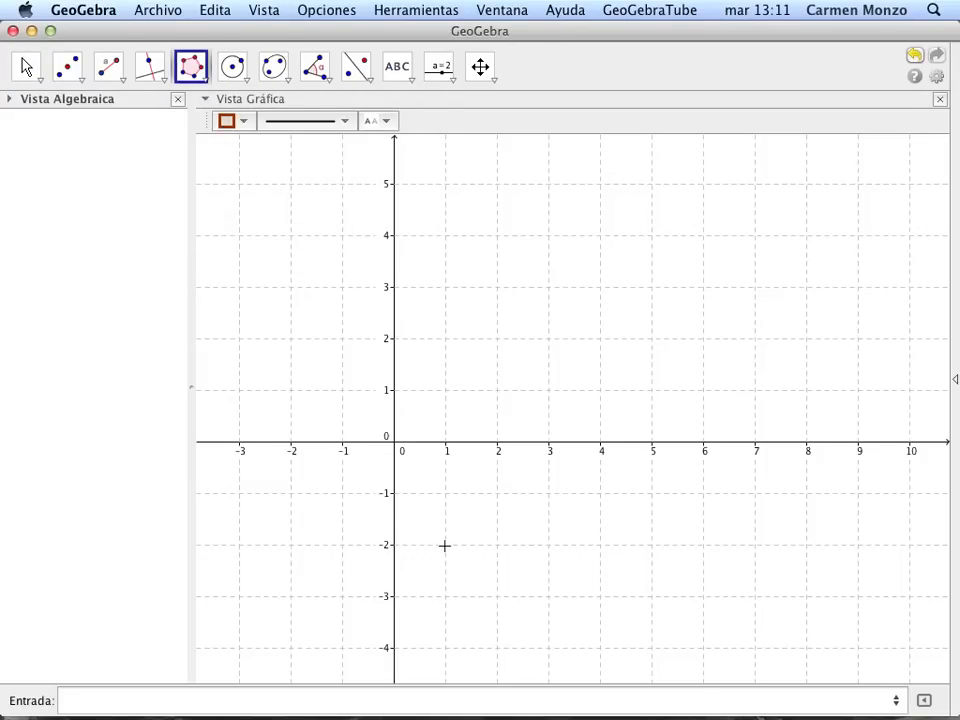
{"action": "left_click", "coordinate": [446, 389]}
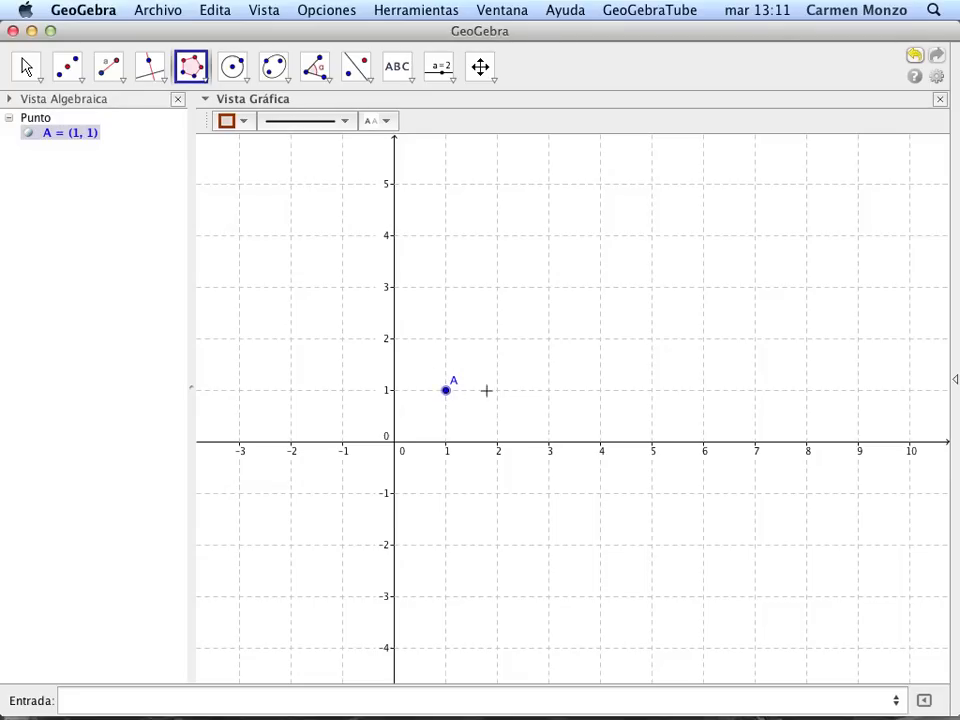
{"action": "left_click", "coordinate": [603, 391]}
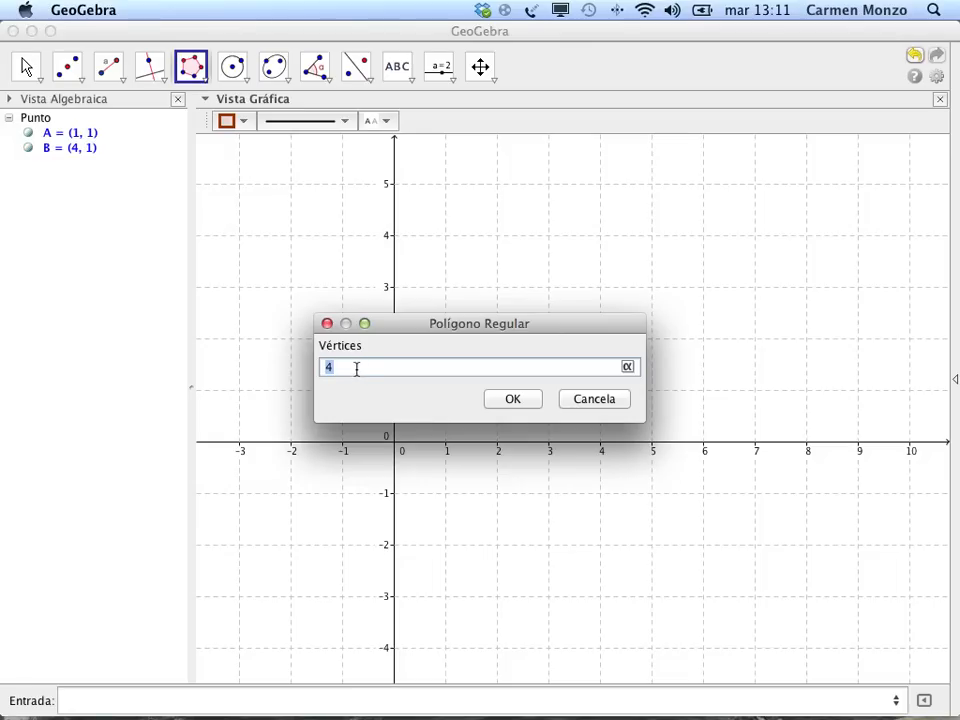
{"action": "left_click", "coordinate": [511, 400]}
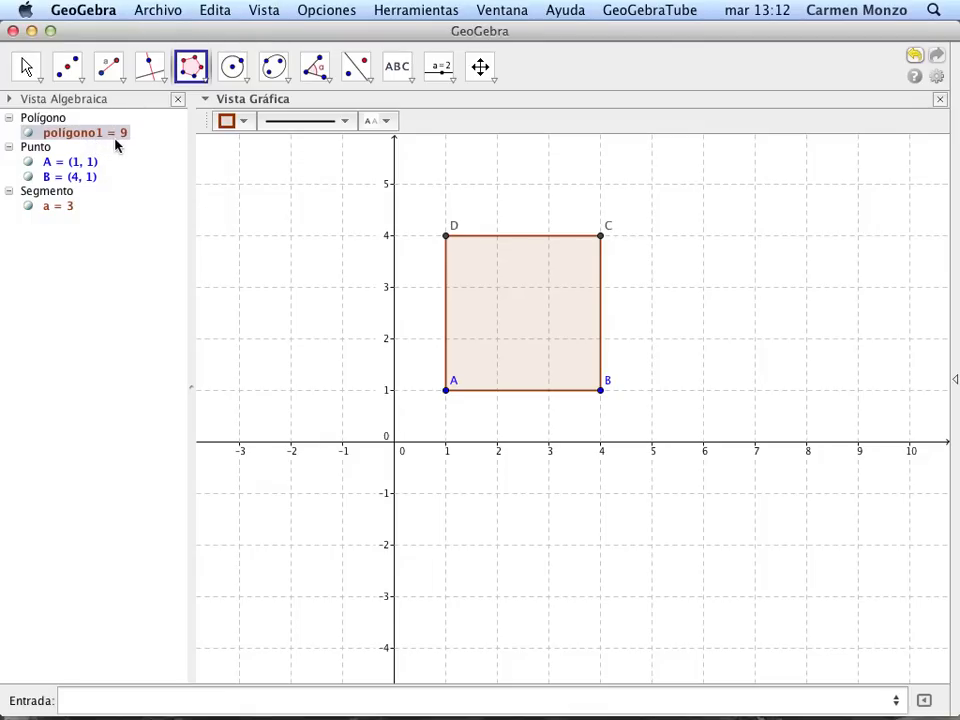
Lower the fill opacity of the square to about 5 in its object properties, keeping the preferences window clear of the figure
{"action": "mouse_move", "coordinate": [119, 145]}
{"action": "right_click", "coordinate": [536, 346]}
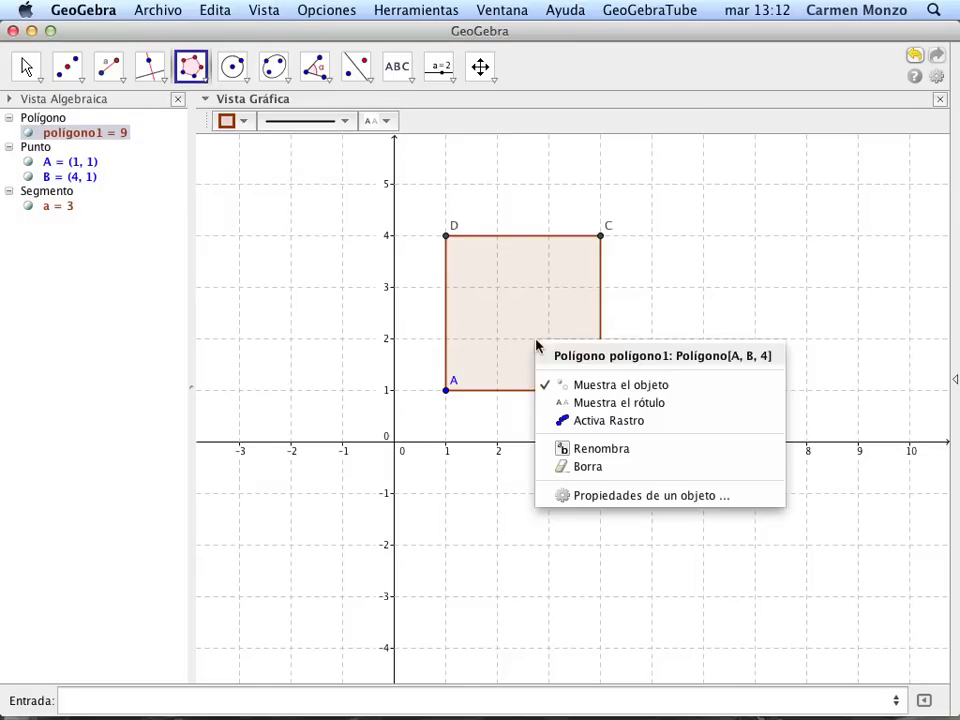
{"action": "left_click", "coordinate": [598, 497]}
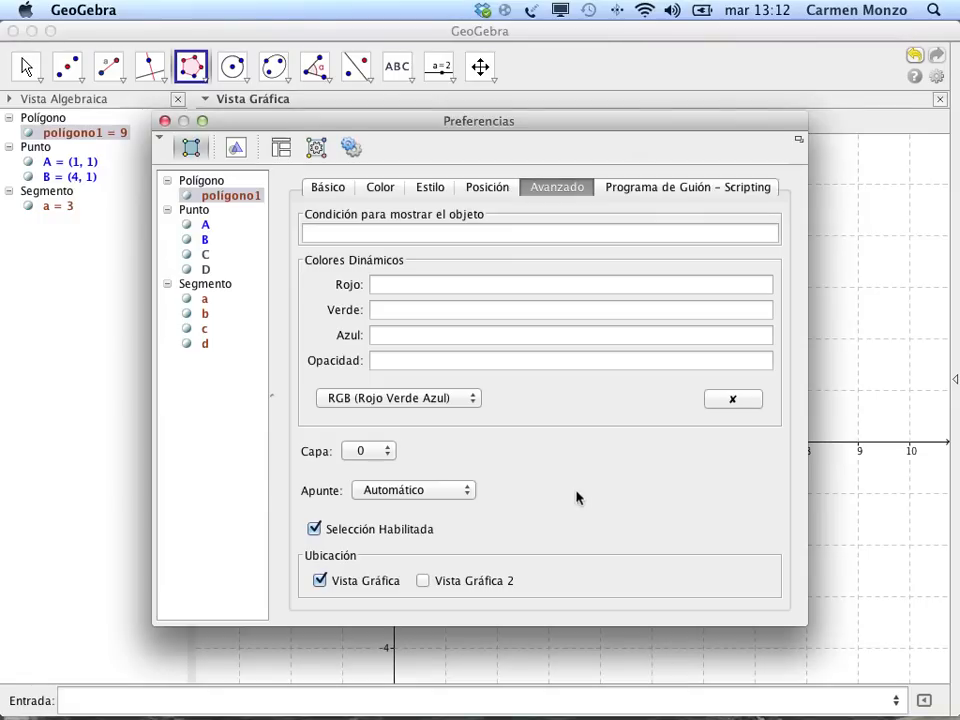
{"action": "left_click", "coordinate": [384, 189]}
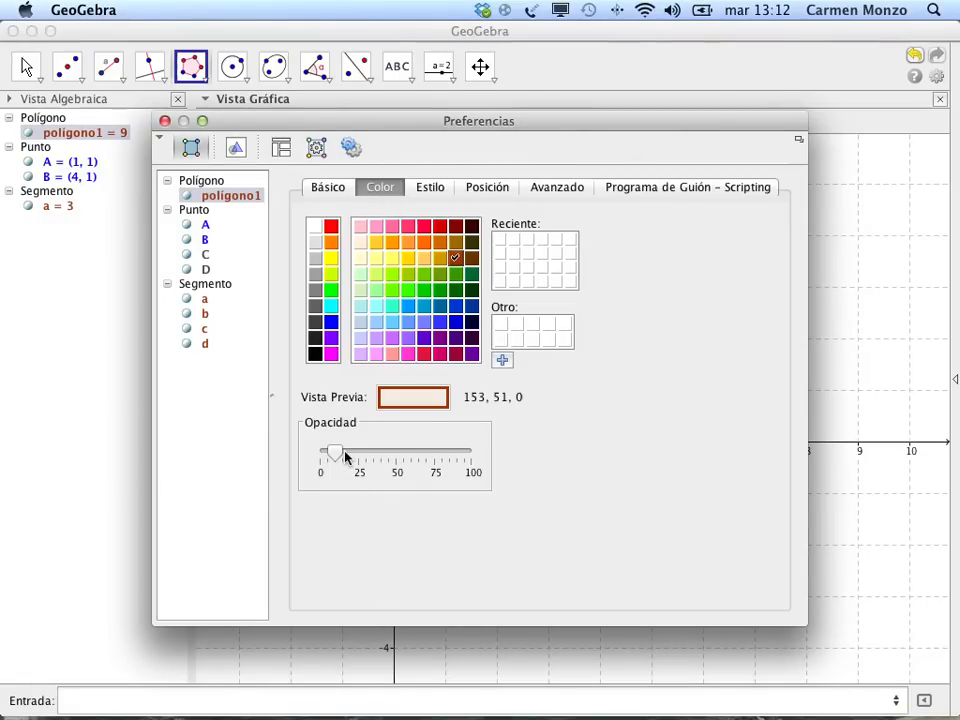
{"action": "left_click_drag", "start_coordinate": [436, 133], "coordinate": [445, 328]}
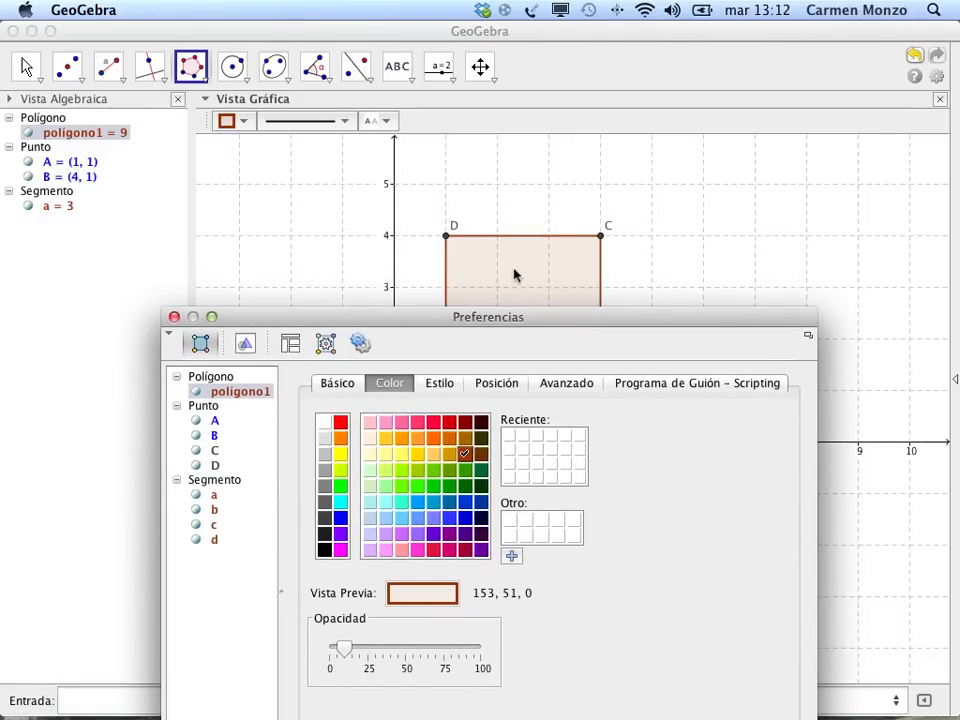
{"action": "mouse_move", "coordinate": [343, 650]}
{"action": "left_mouse_down"}
{"action": "mouse_move", "coordinate": [411, 650]}
{"action": "mouse_move", "coordinate": [323, 655]}
{"action": "mouse_move", "coordinate": [317, 647]}
{"action": "mouse_move", "coordinate": [337, 648]}
{"action": "left_mouse_up"}
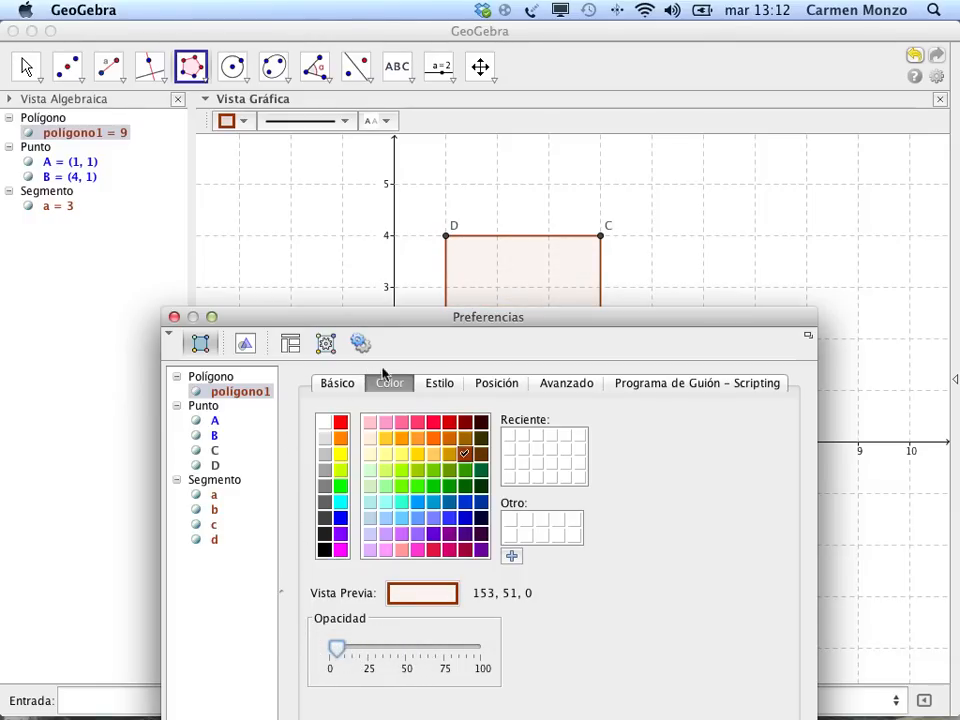
Review the square's style, position, advanced and scripting properties, and close the preferences window
{"action": "left_click", "coordinate": [450, 387]}
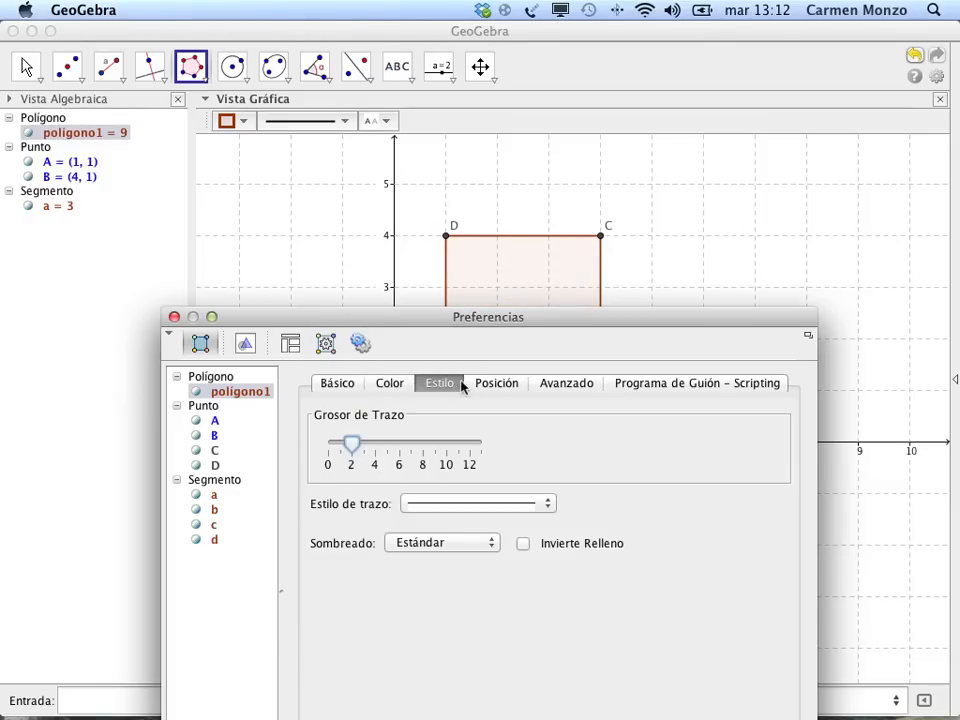
{"action": "left_click", "coordinate": [514, 387]}
{"action": "left_click", "coordinate": [566, 386]}
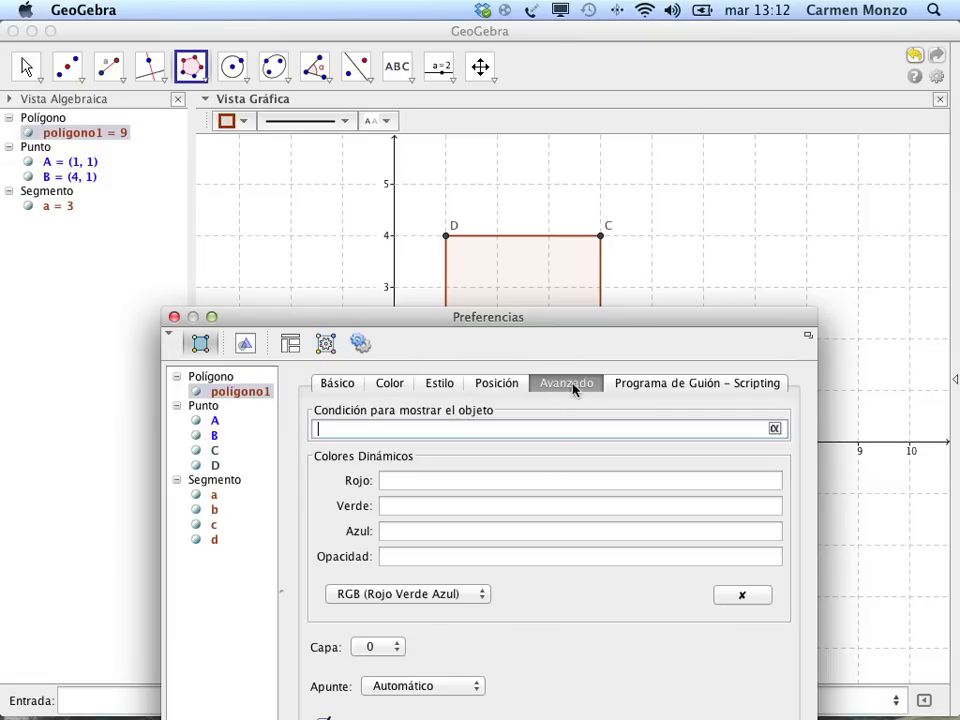
{"action": "left_click", "coordinate": [634, 386]}
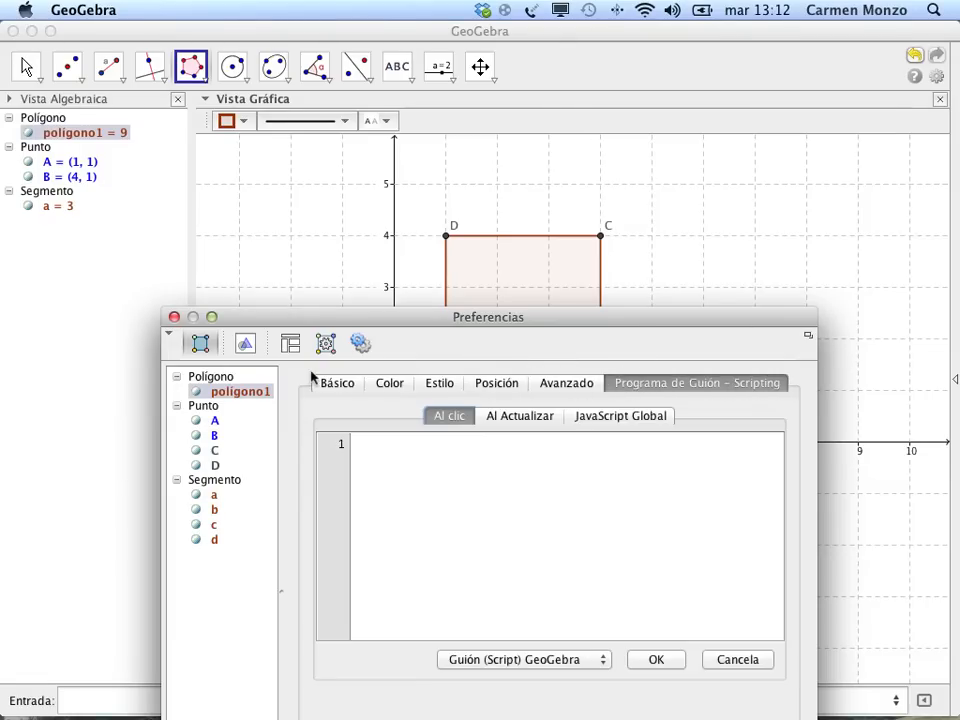
{"action": "left_click", "coordinate": [174, 317]}
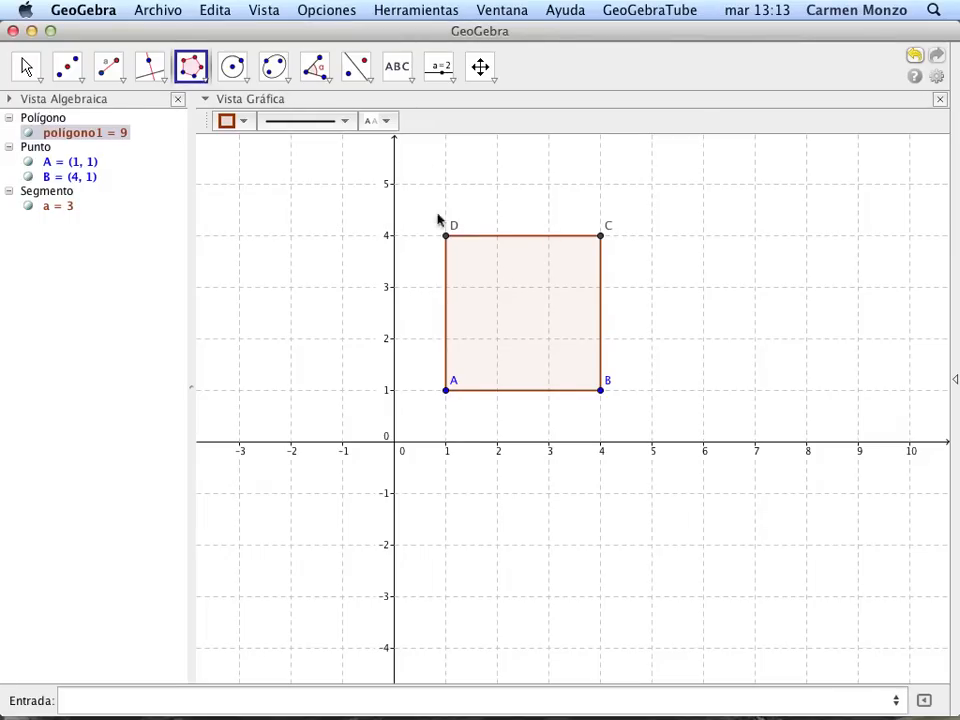
Measure the square's angle at vertex A with the Angle tool, using points B, A and D in that order
{"action": "left_click", "coordinate": [315, 70]}
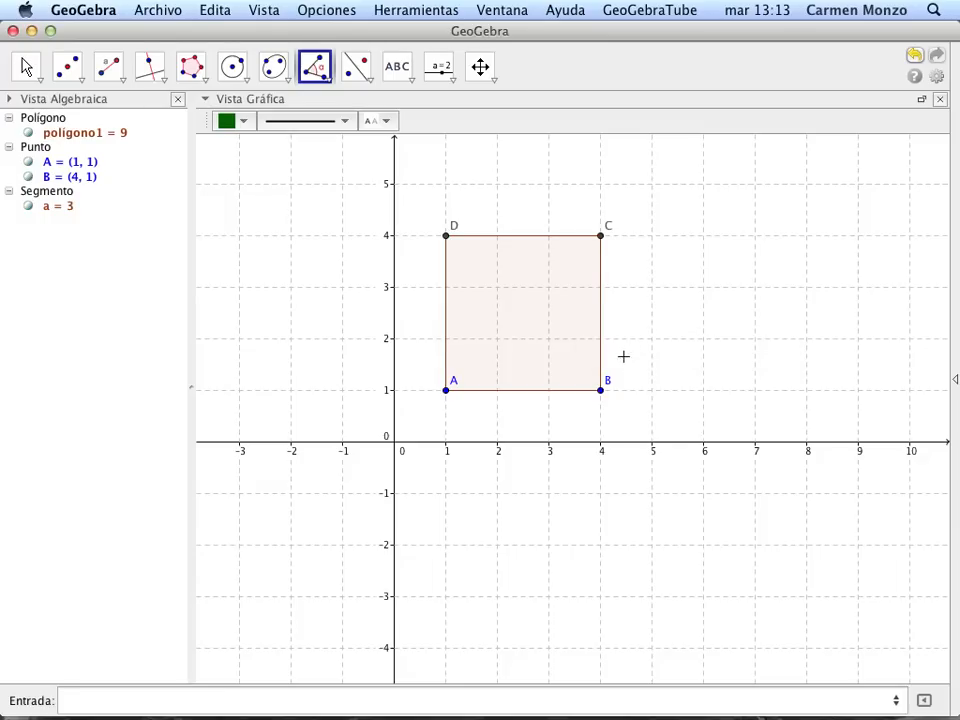
{"action": "left_click", "coordinate": [600, 390]}
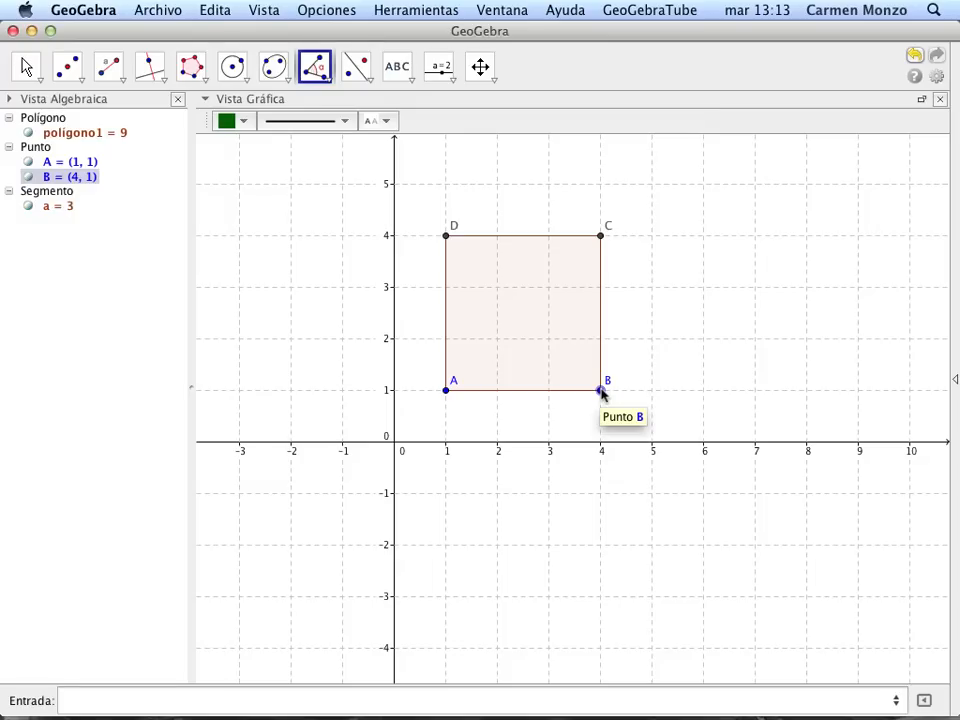
{"action": "left_click", "coordinate": [447, 392]}
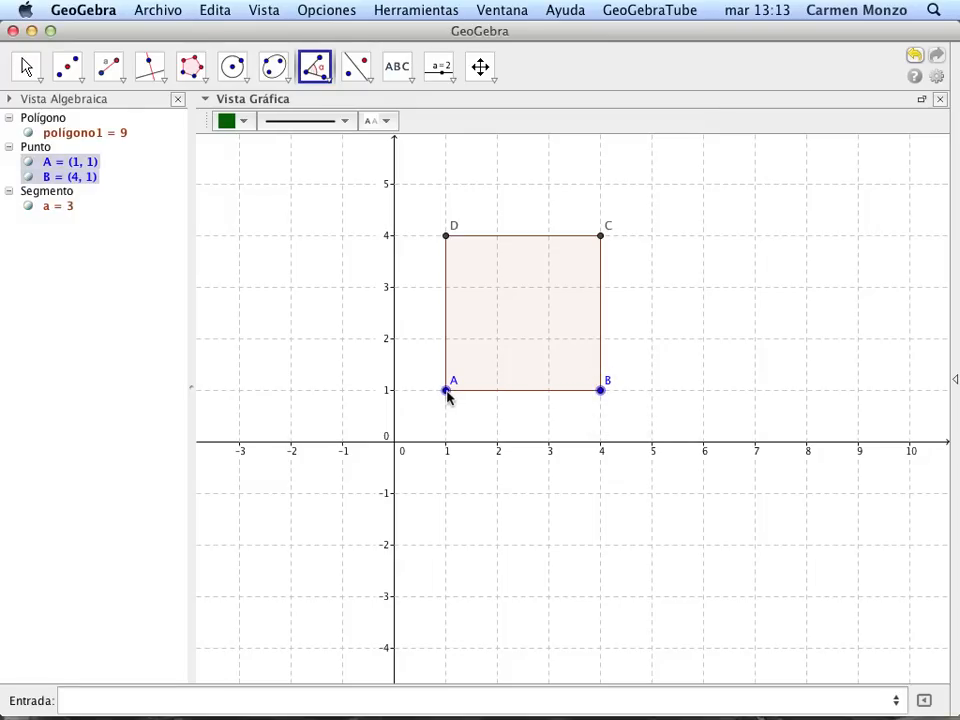
{"action": "left_click", "coordinate": [447, 392]}
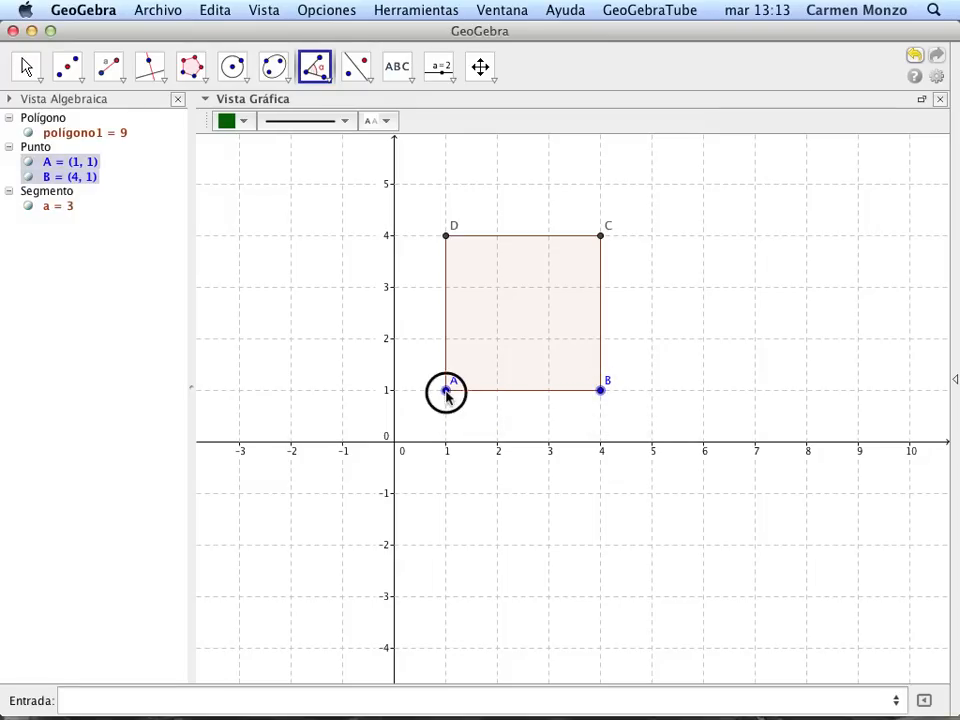
{"action": "left_click", "coordinate": [448, 236]}
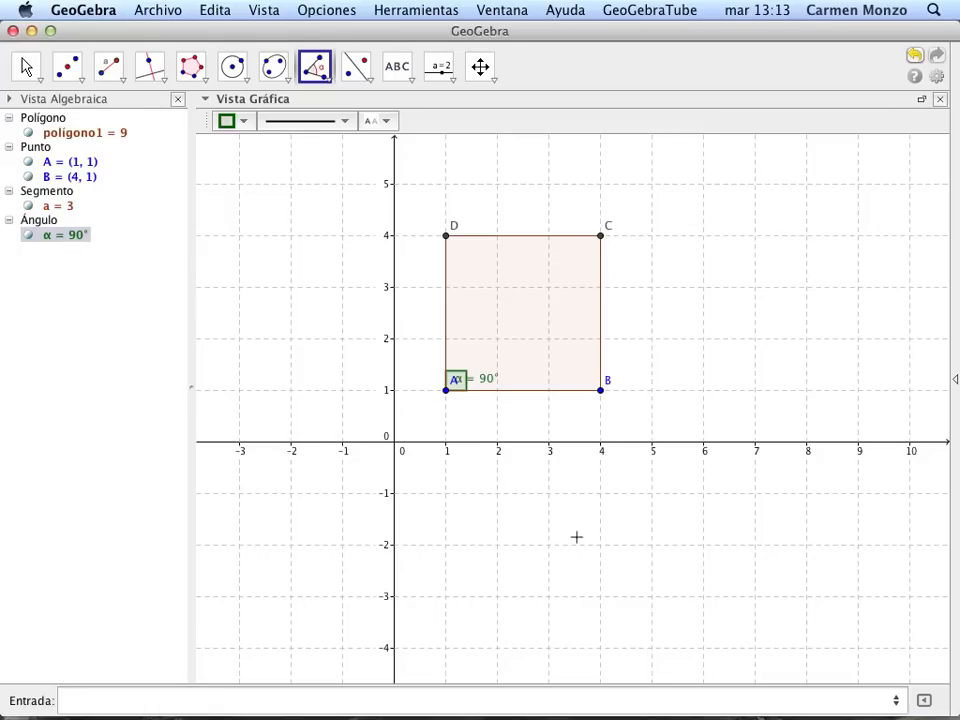
View the table of Greek letters and special symbols available for the input bar and close it
{"action": "left_click", "coordinate": [711, 702]}
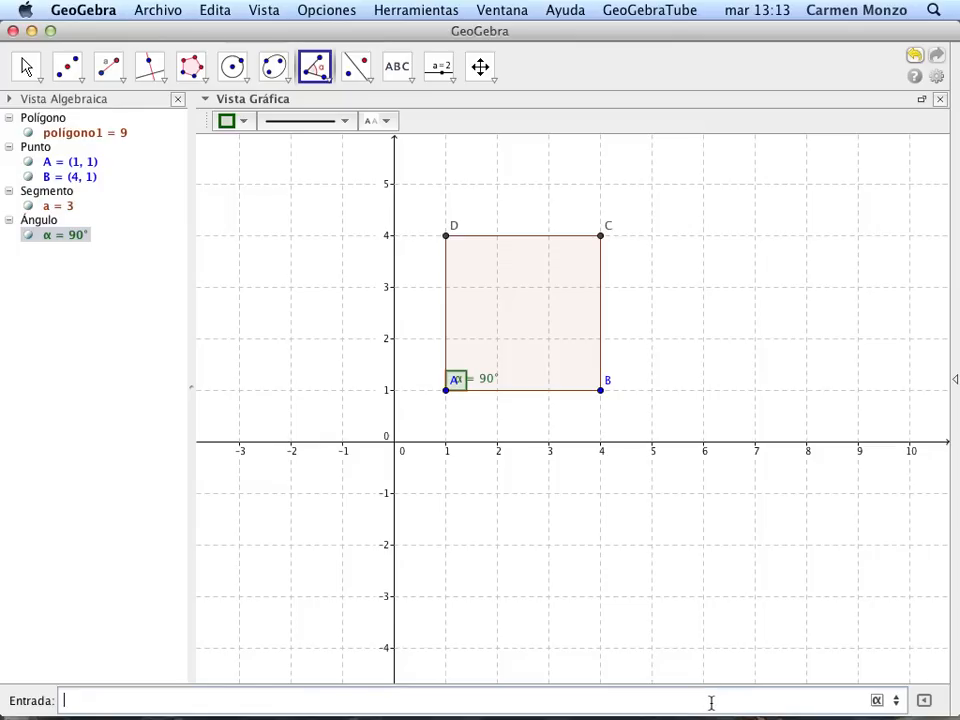
{"action": "left_click", "coordinate": [879, 701]}
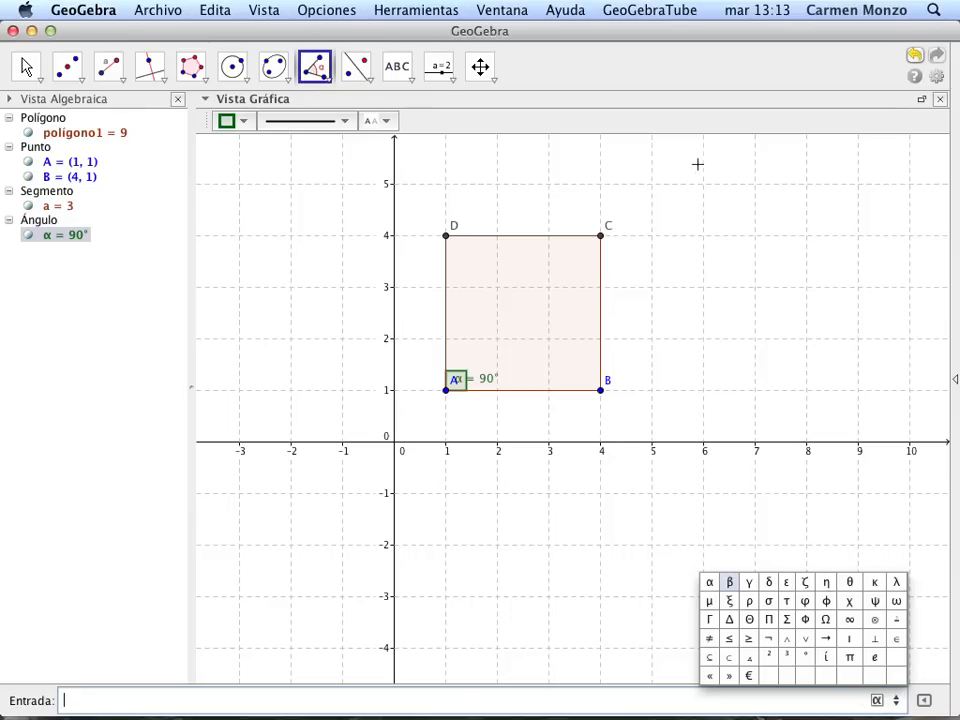
{"action": "left_click", "coordinate": [514, 31]}
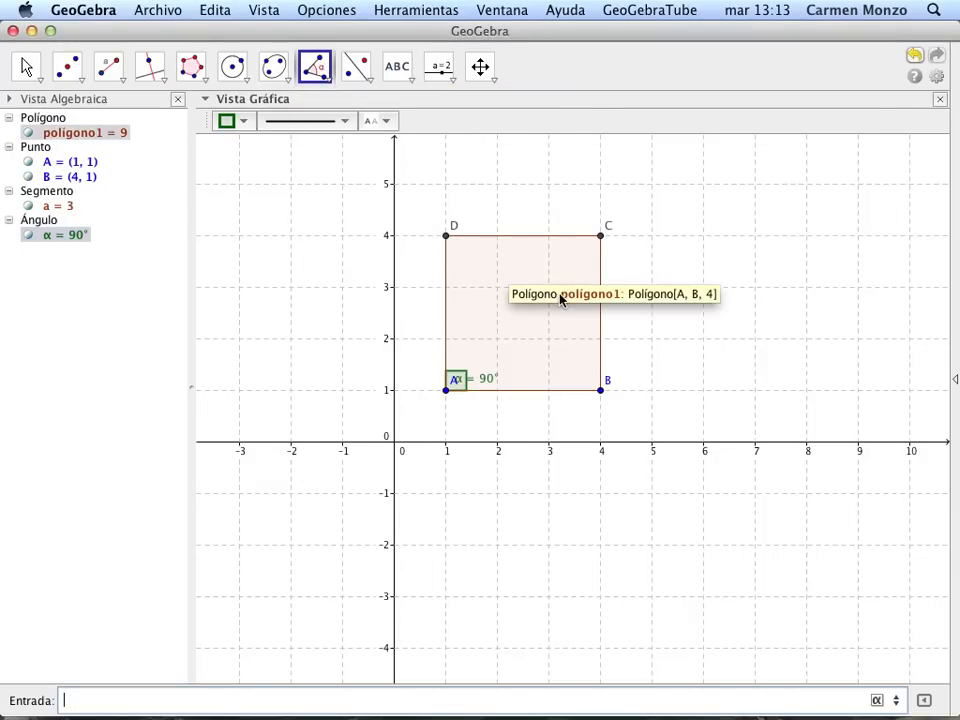
Mark all interior angles of the square at once by applying the Angle tool to the whole polygon
{"action": "left_click", "coordinate": [524, 325]}
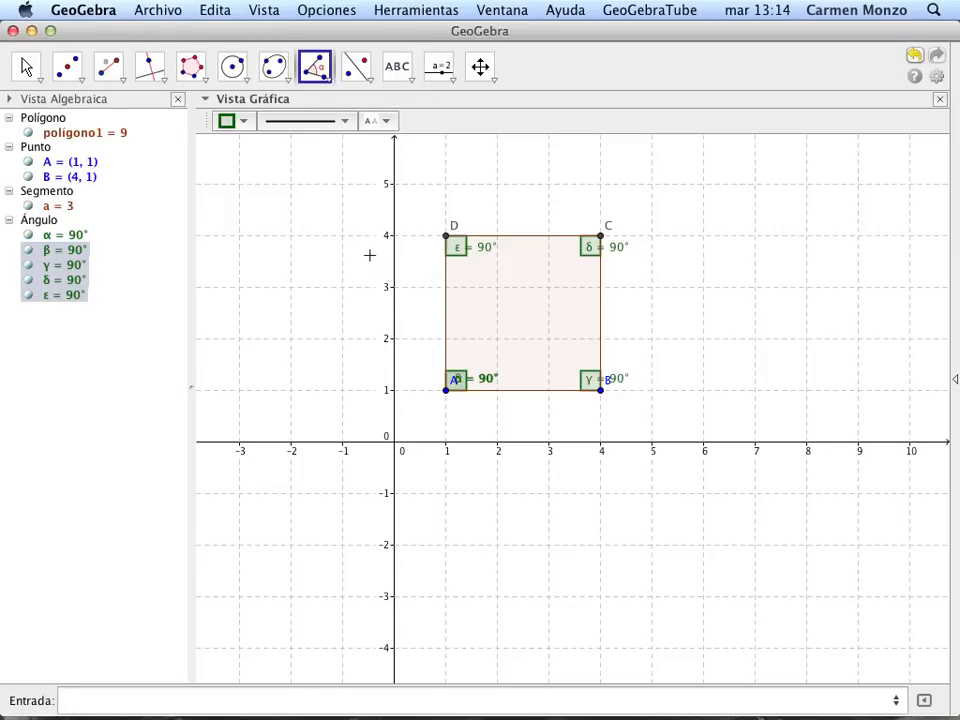
Draw a free triangle with vertices at (5, -2), (8, -2) and (8, 1), and move its third vertex to (9, 1)
{"action": "left_click", "coordinate": [206, 86]}
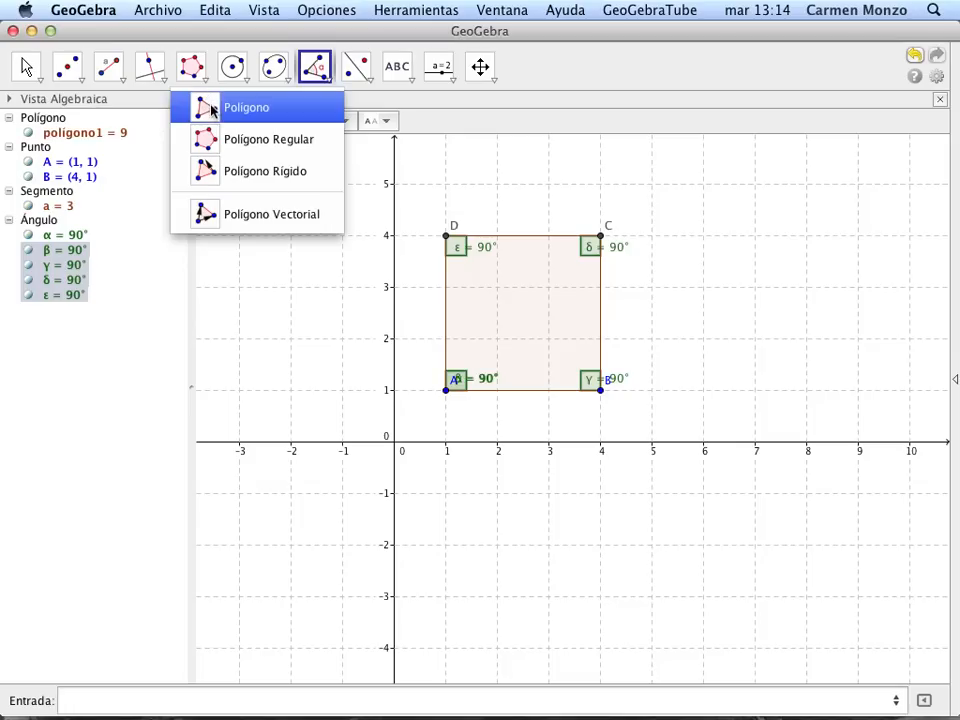
{"action": "left_click", "coordinate": [211, 108]}
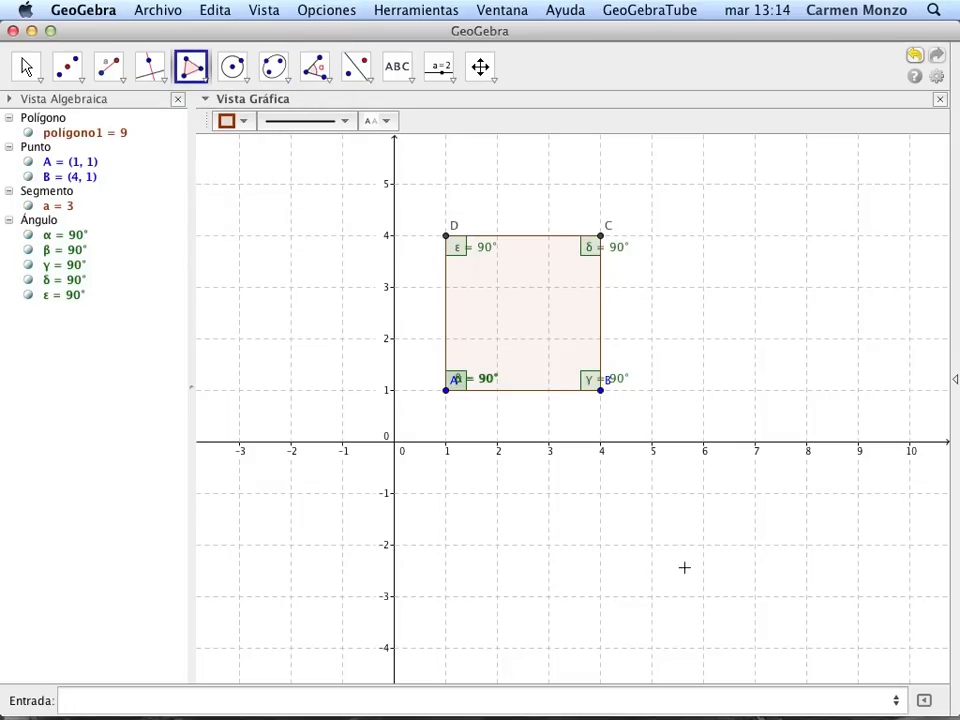
{"action": "left_click", "coordinate": [652, 545]}
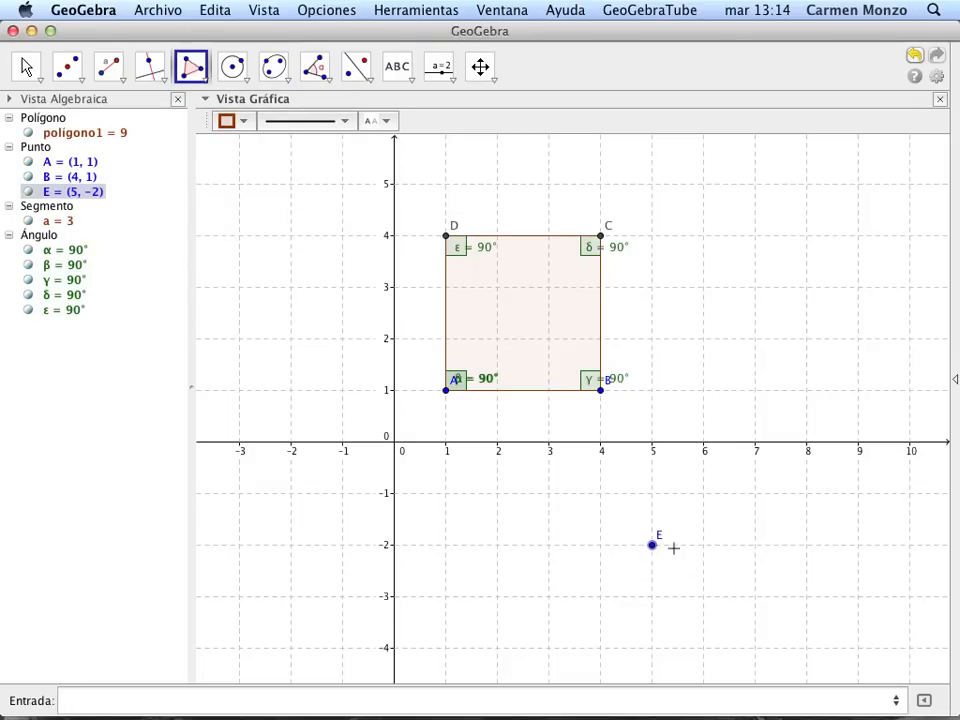
{"action": "left_click", "coordinate": [808, 545]}
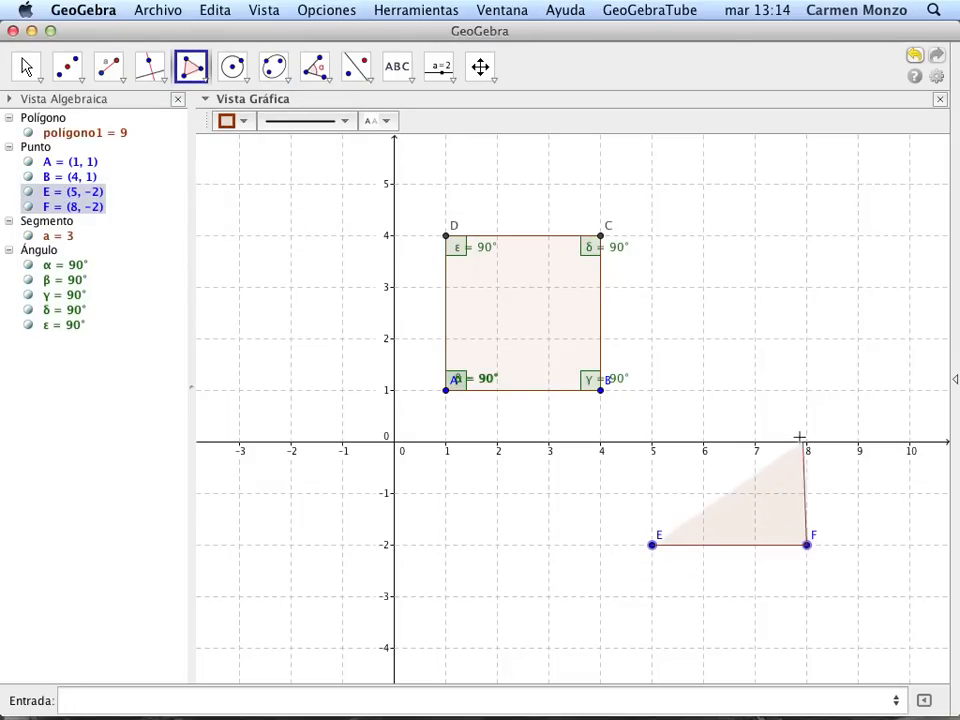
{"action": "left_click", "coordinate": [807, 392]}
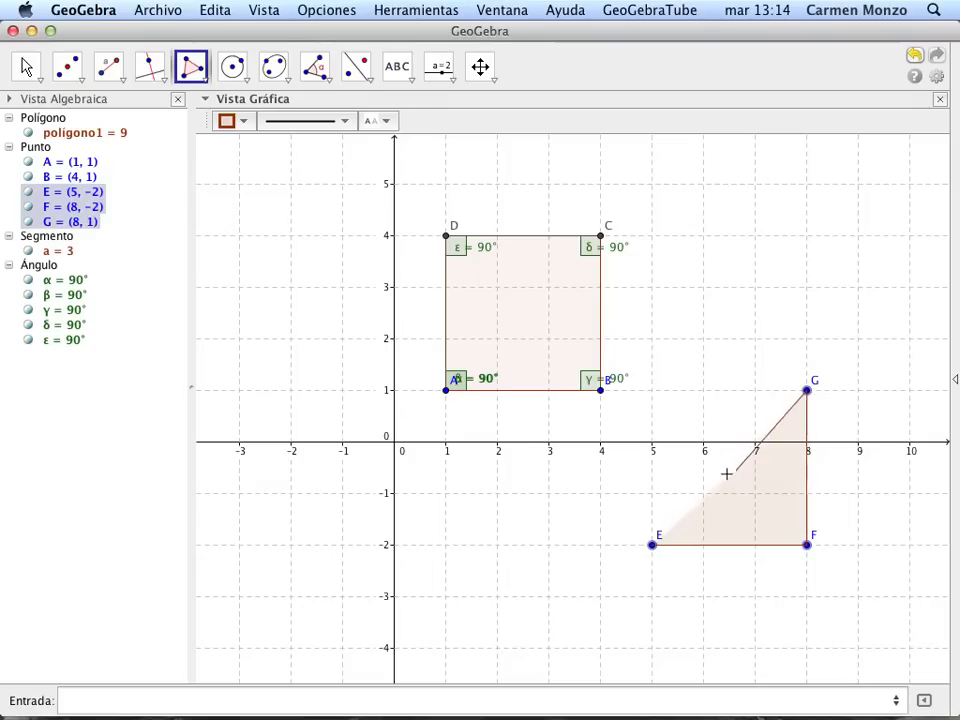
{"action": "left_click", "coordinate": [653, 546]}
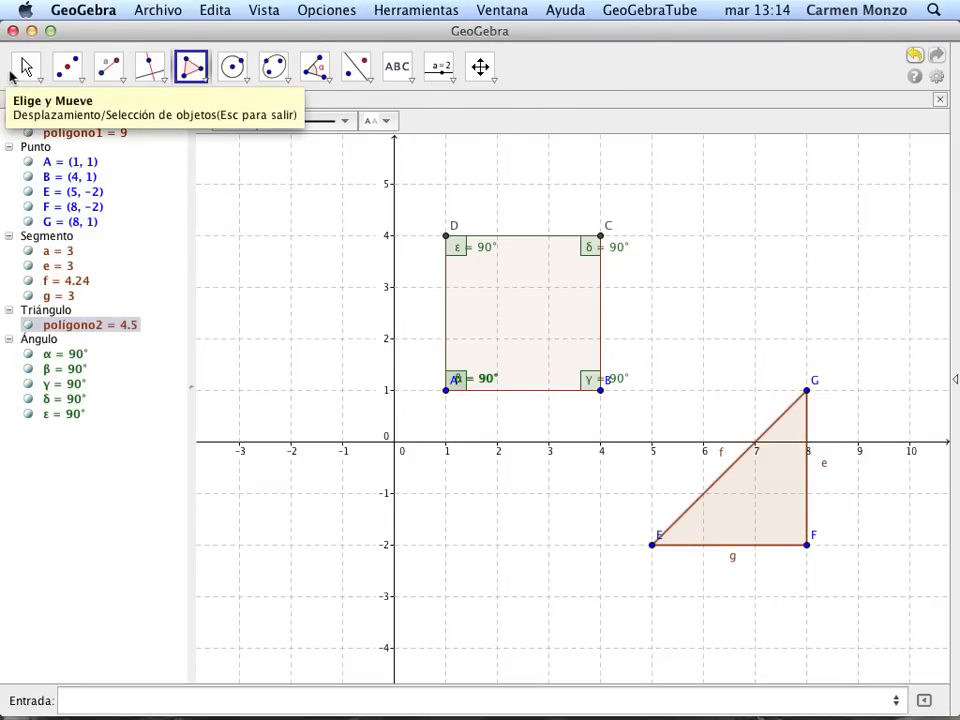
{"action": "left_click", "coordinate": [24, 64]}
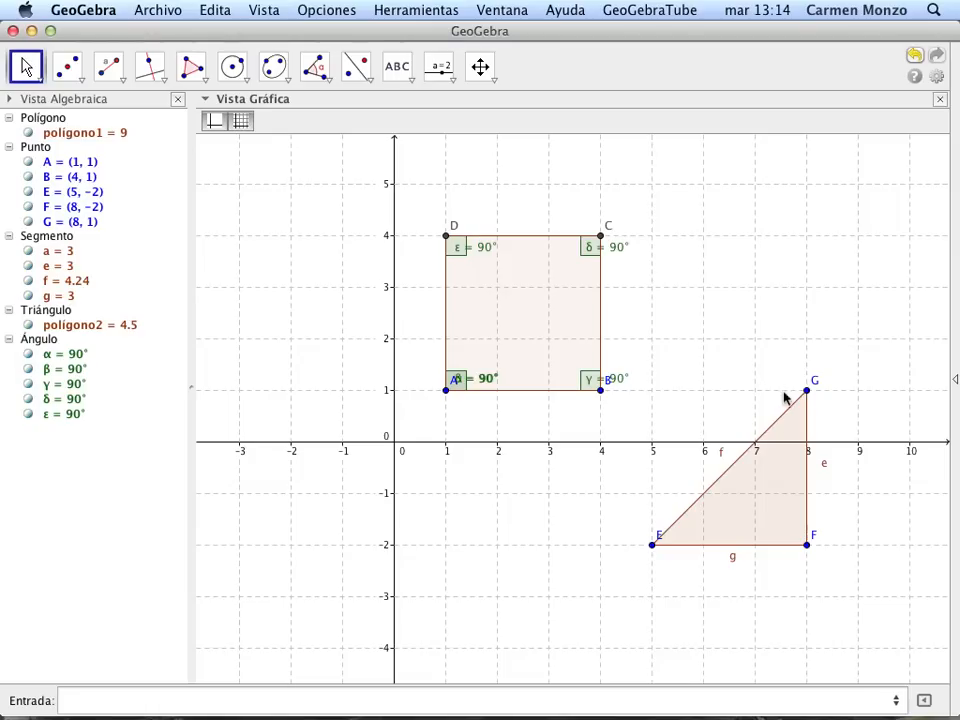
{"action": "left_click_drag", "start_coordinate": [807, 393], "coordinate": [859, 390]}
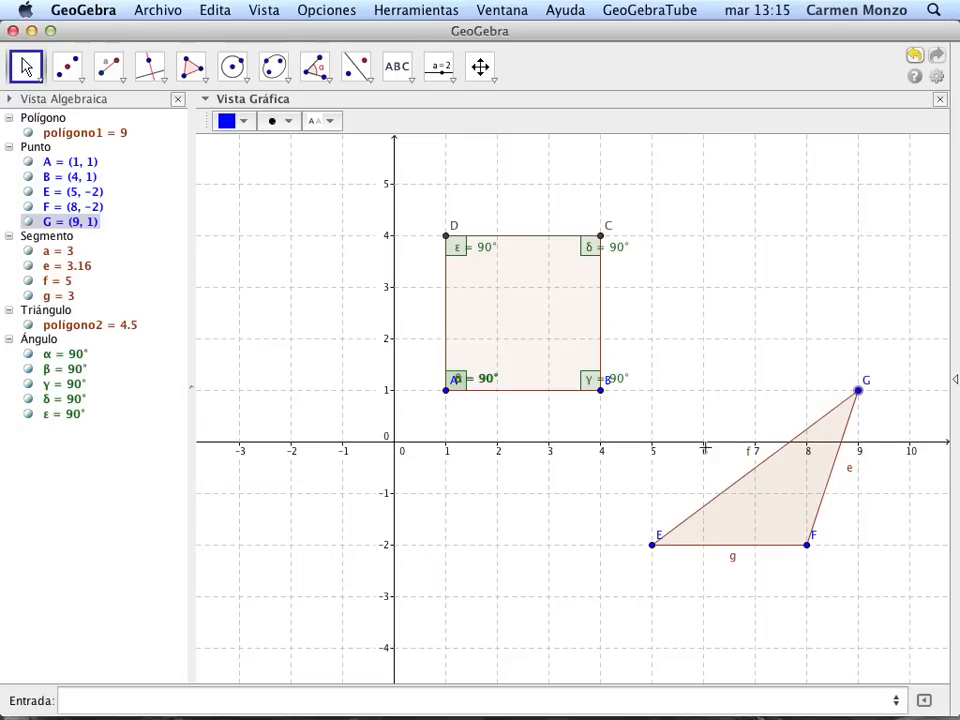
{"action": "left_click", "coordinate": [205, 82]}
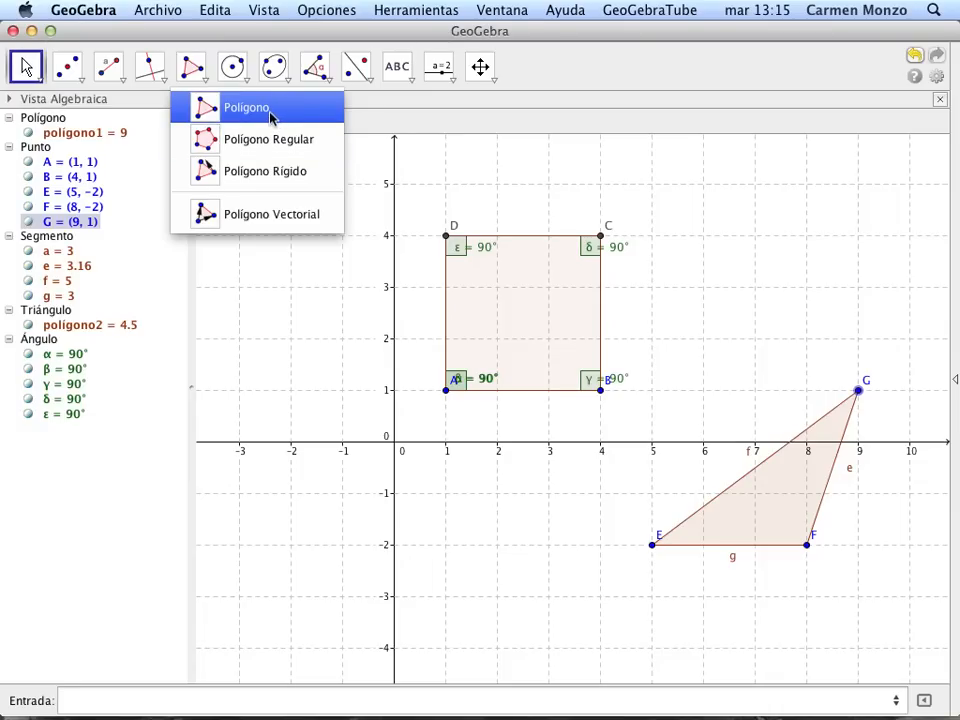
{"action": "left_click", "coordinate": [100, 12]}
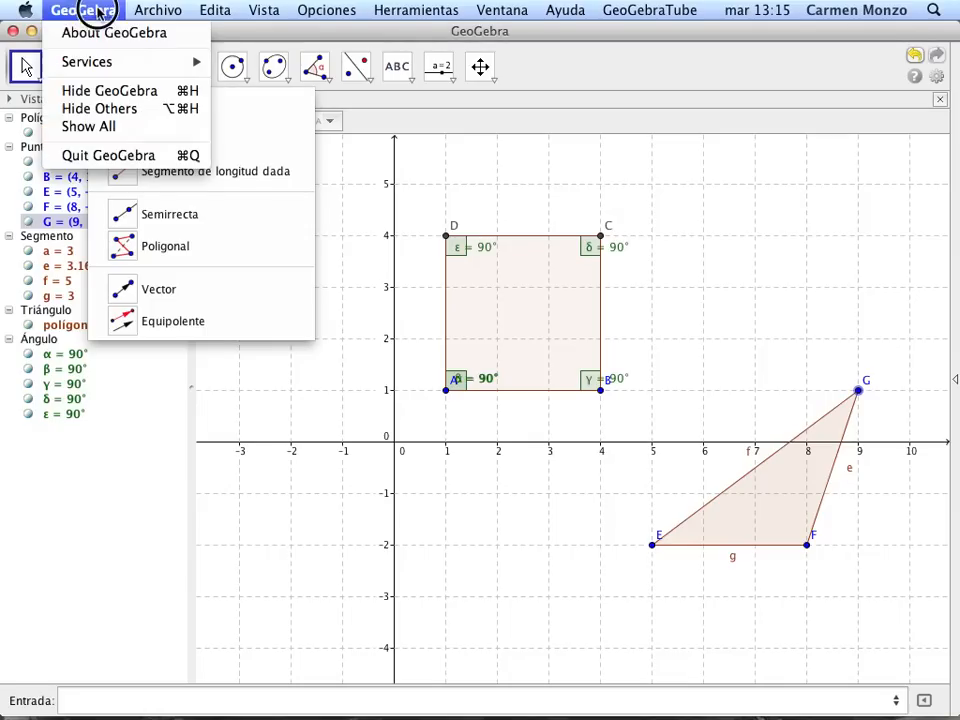
{"action": "mouse_move", "coordinate": [158, 10]}
{"action": "left_click", "coordinate": [430, 116]}
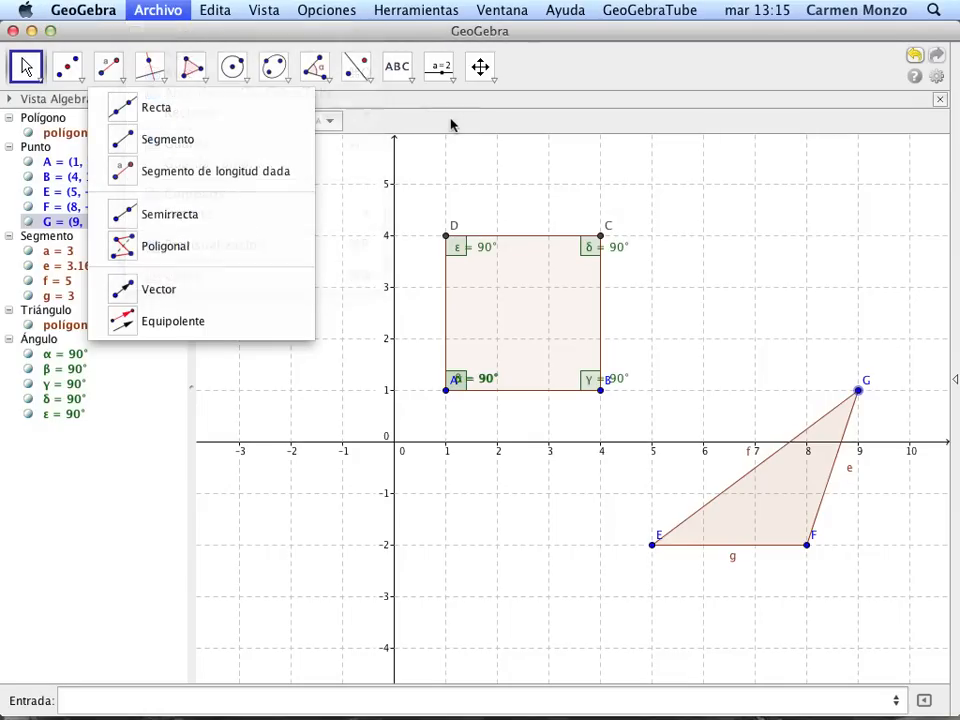
{"action": "left_click", "coordinate": [191, 66]}
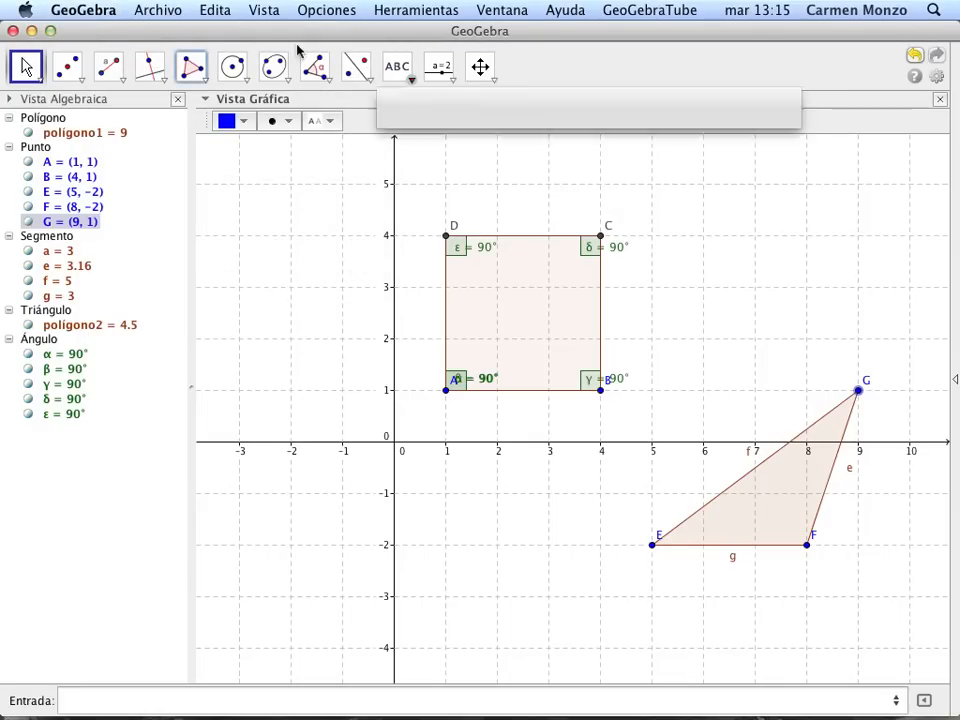
Review the save-as options for file name and location, including the expanded folder browser, and cancel without saving
{"action": "left_click", "coordinate": [157, 12]}
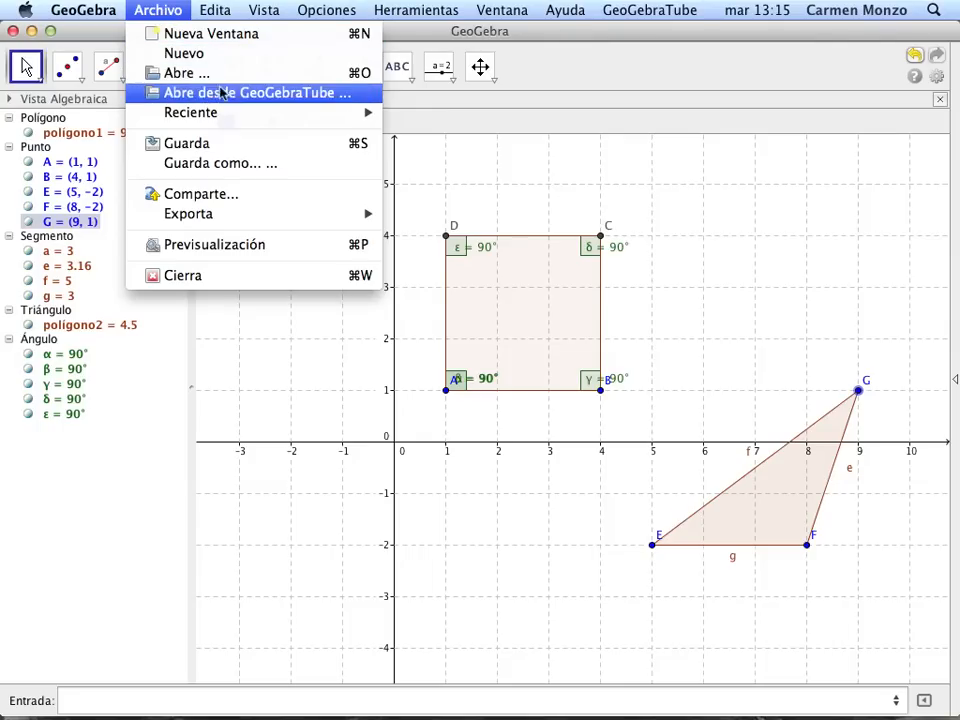
{"action": "left_click", "coordinate": [239, 165]}
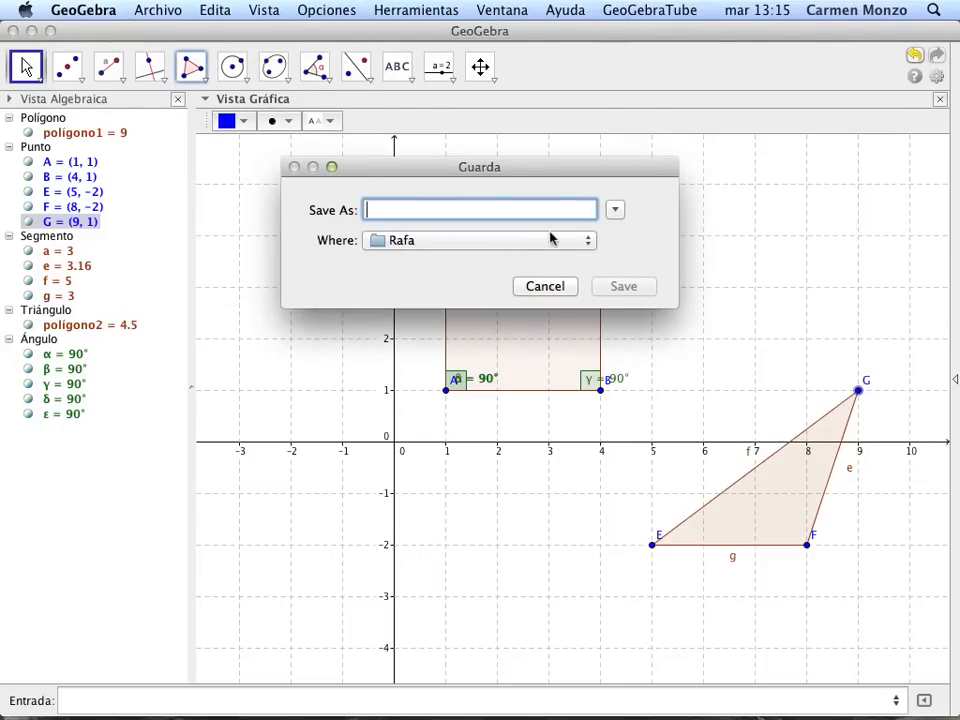
{"action": "left_click", "coordinate": [589, 241]}
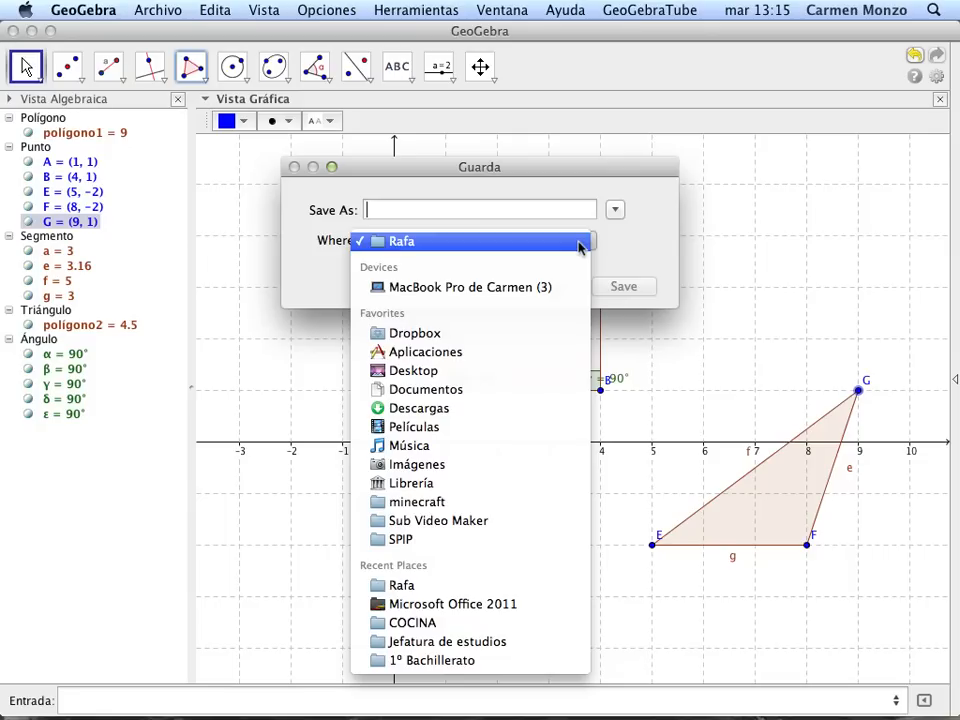
{"action": "left_click", "coordinate": [580, 242]}
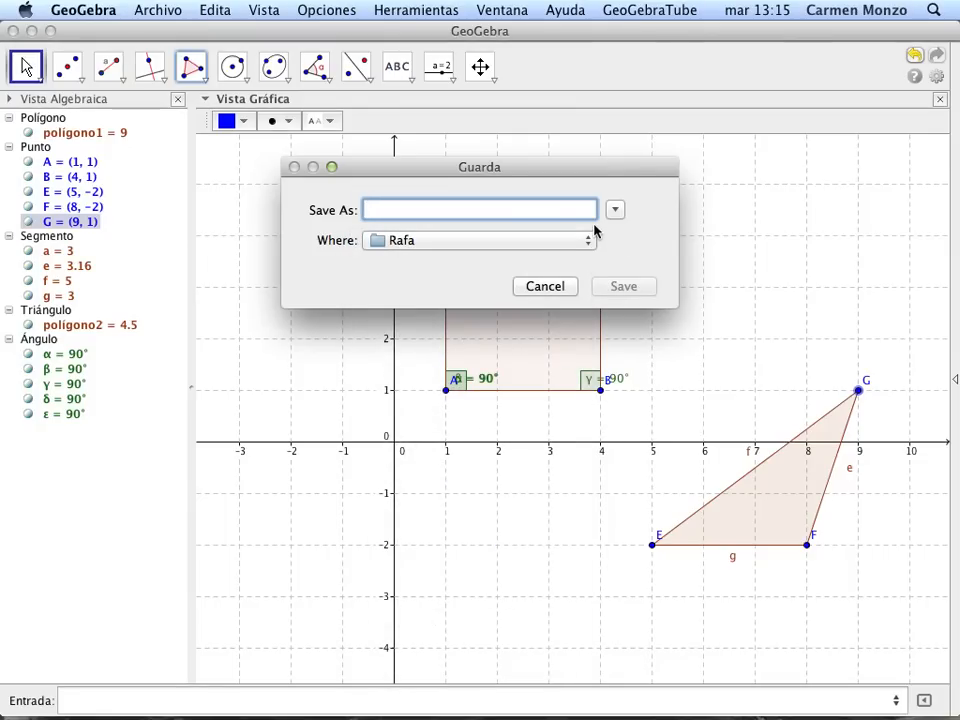
{"action": "left_click", "coordinate": [614, 210]}
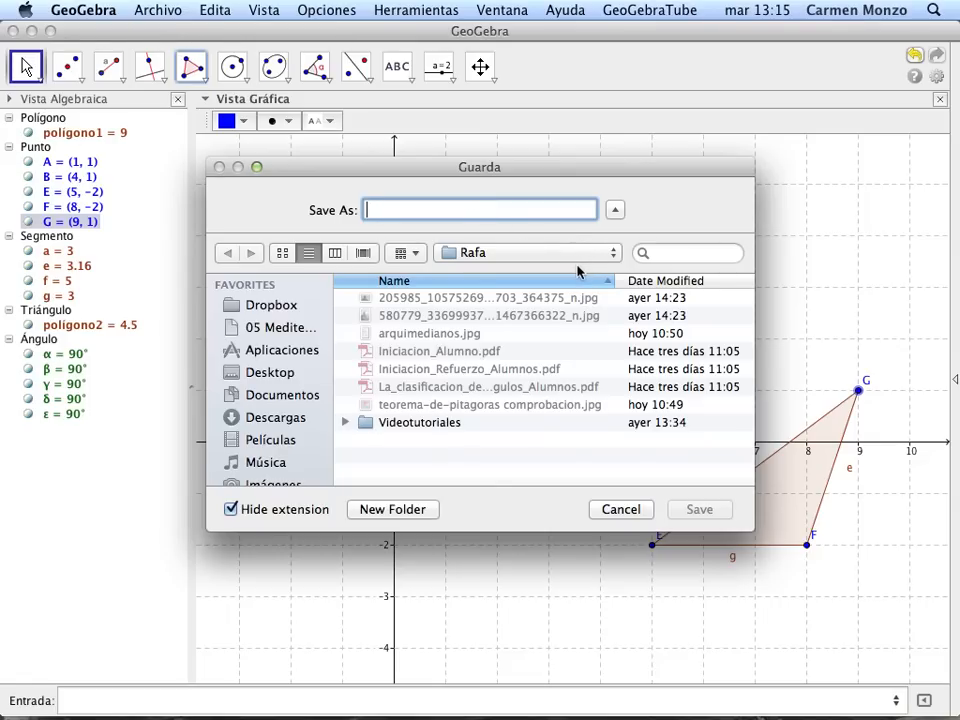
{"action": "left_click", "coordinate": [640, 510]}
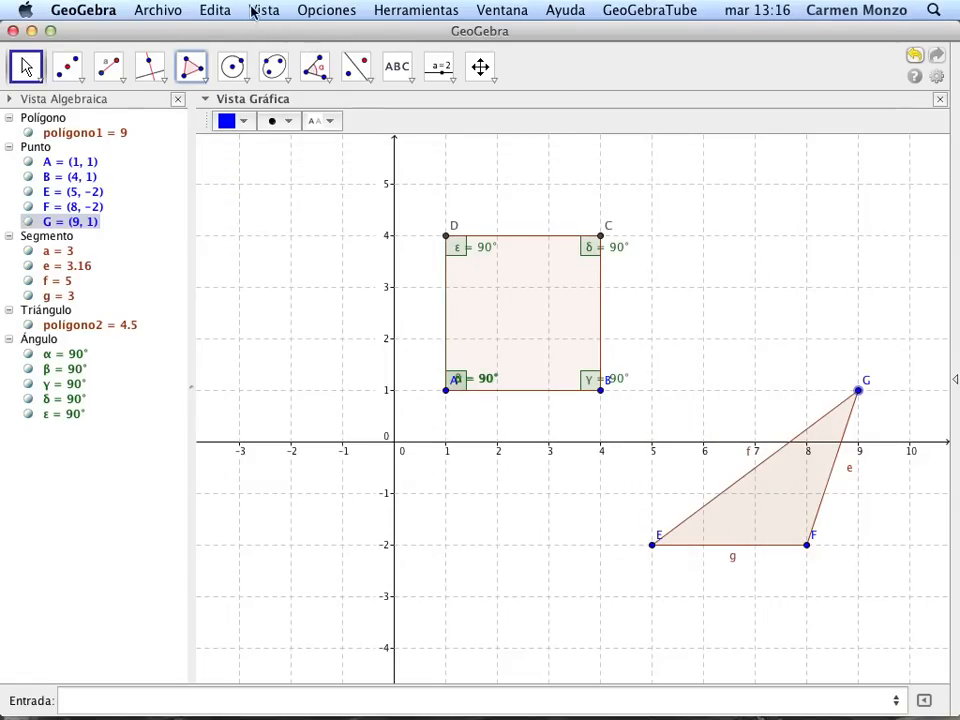
{"action": "left_click", "coordinate": [145, 8]}
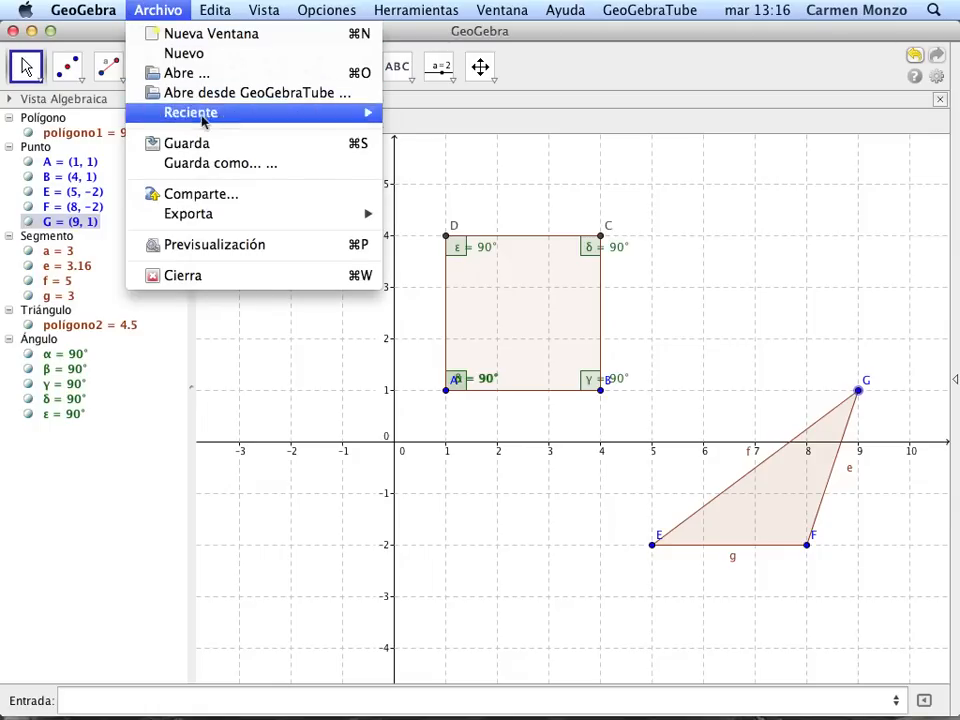
{"action": "mouse_move", "coordinate": [281, 226]}
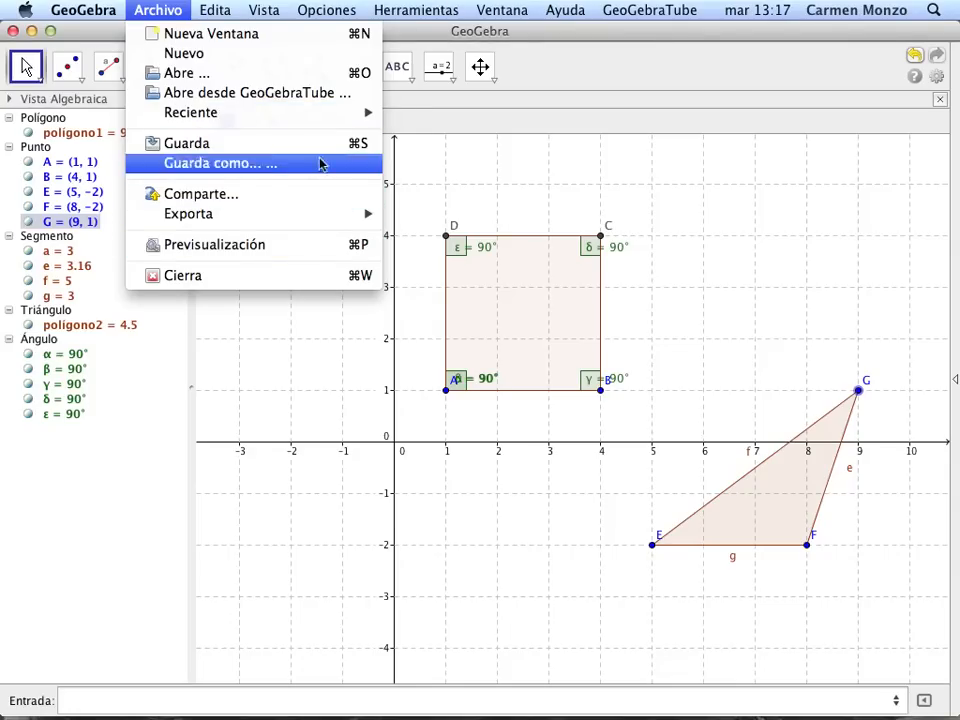
{"action": "left_click", "coordinate": [456, 156]}
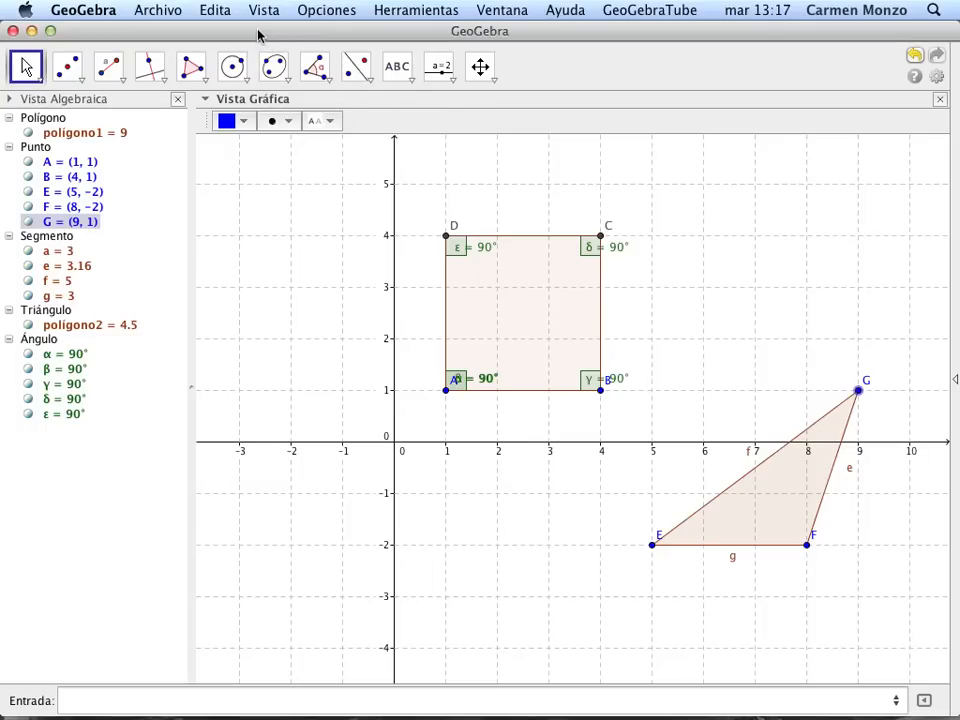
Open a new empty GeoGebra window and enlarge it to fill the screen
{"action": "left_click", "coordinate": [155, 12]}
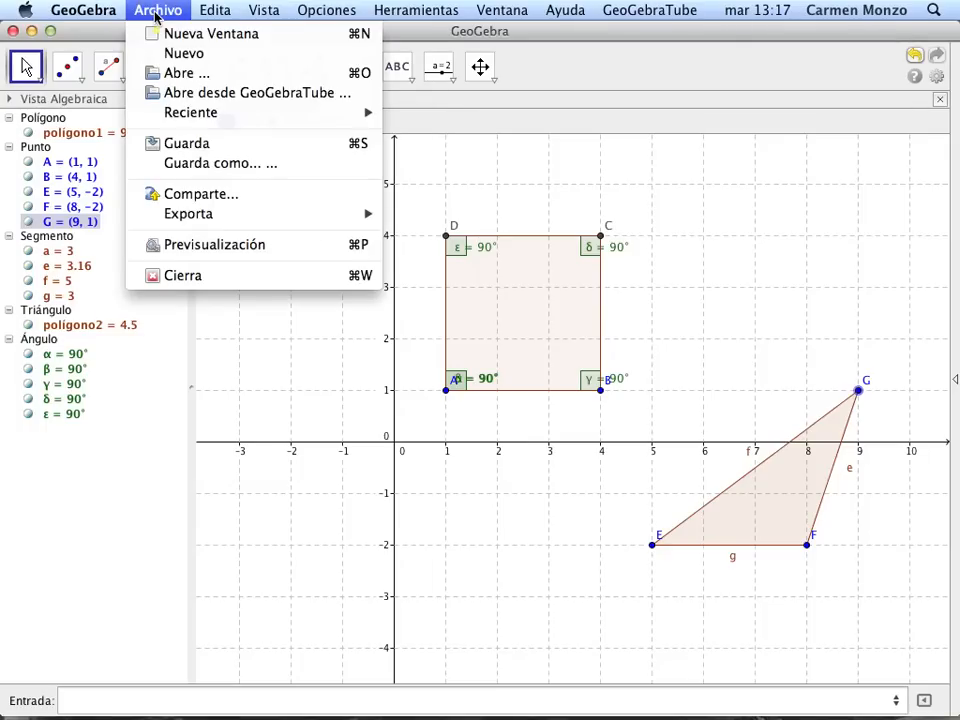
{"action": "left_click", "coordinate": [166, 35]}
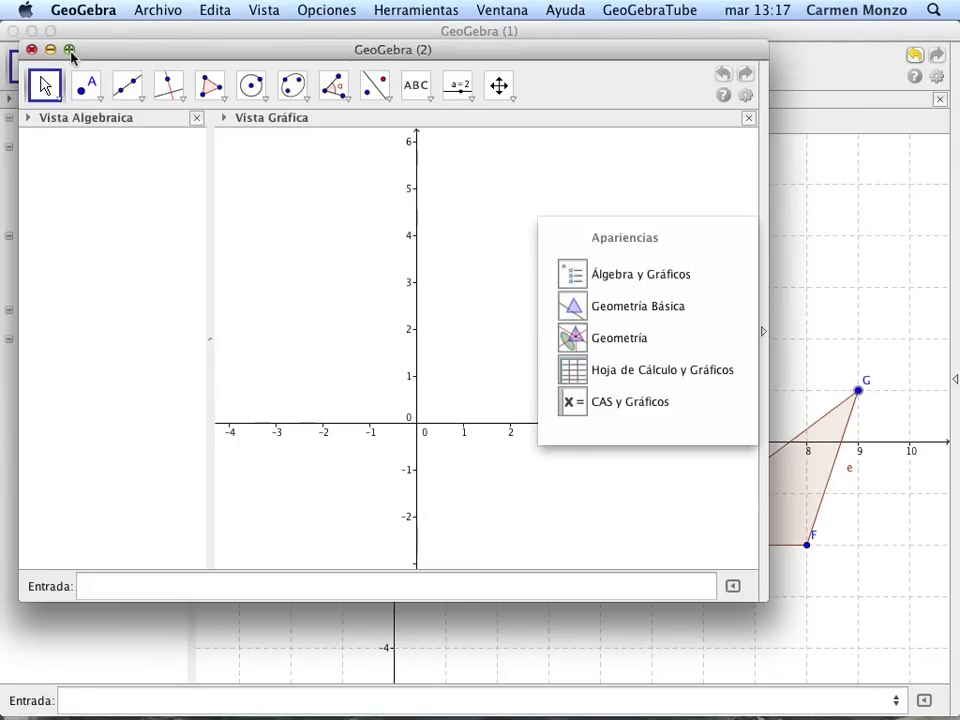
{"action": "left_click", "coordinate": [70, 50]}
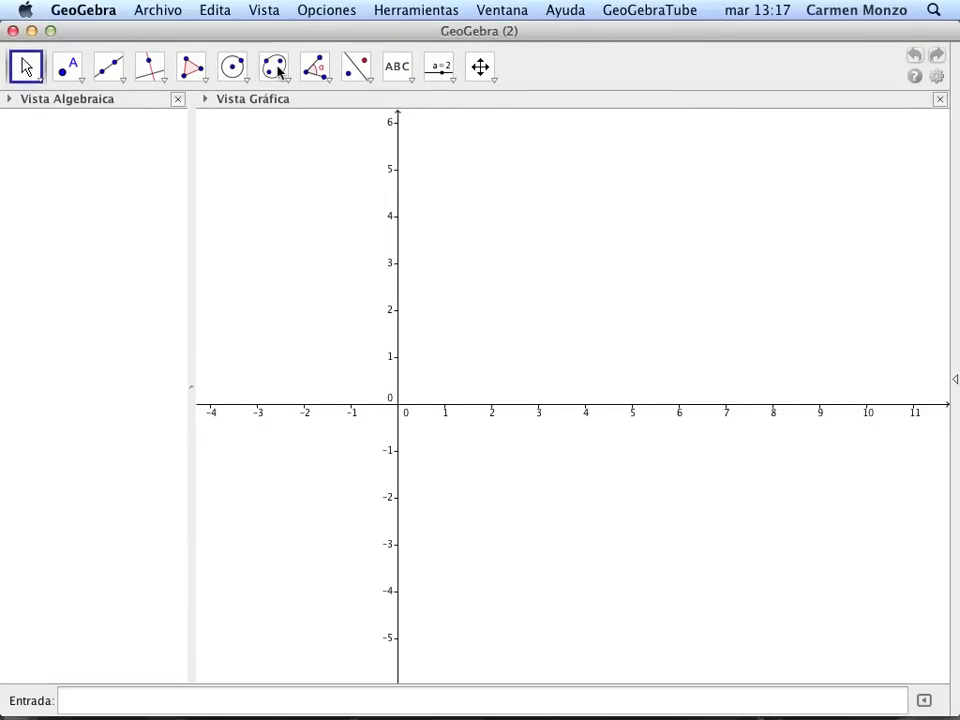
Draw a centre-and-point circle centred at about (2.08, 2.6) and passing through about (5.16, 2.76)
{"action": "left_click", "coordinate": [245, 75]}
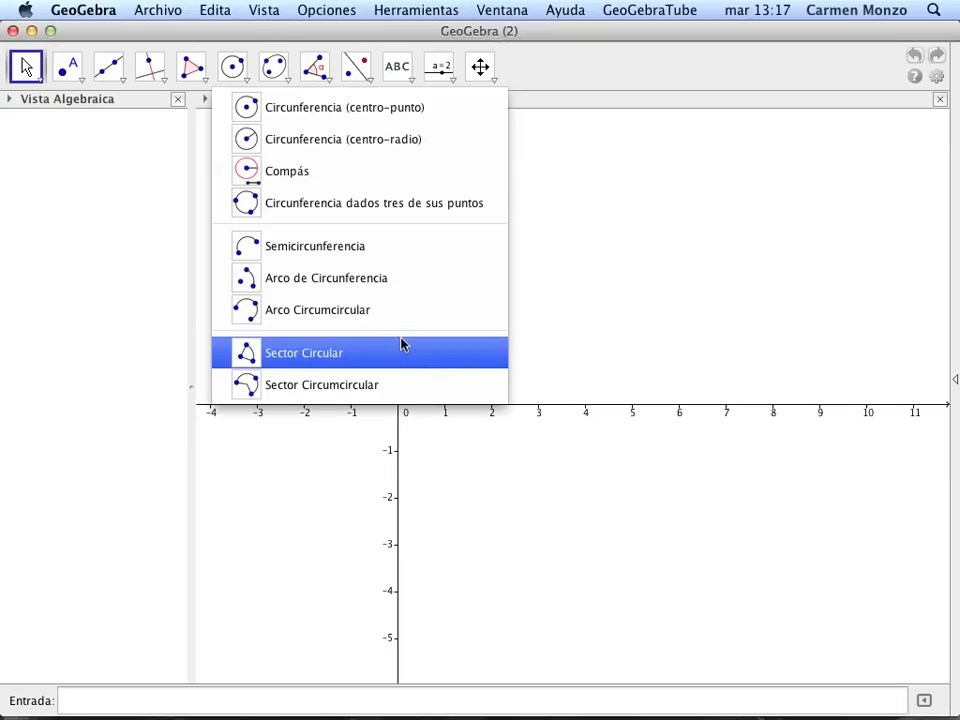
{"action": "left_click", "coordinate": [384, 119]}
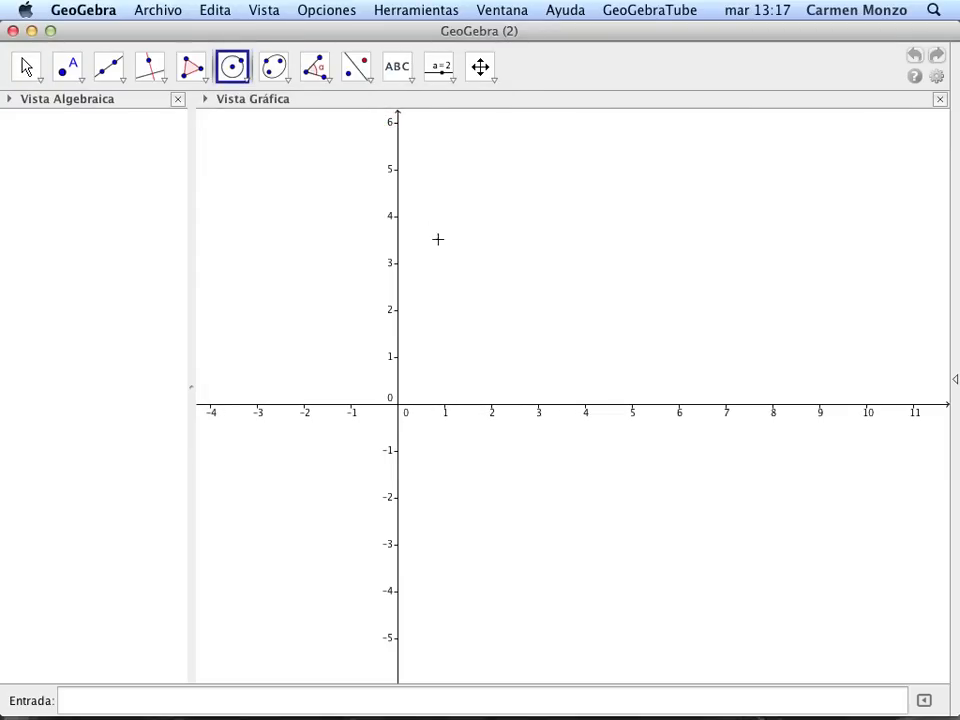
{"action": "left_click", "coordinate": [495, 282]}
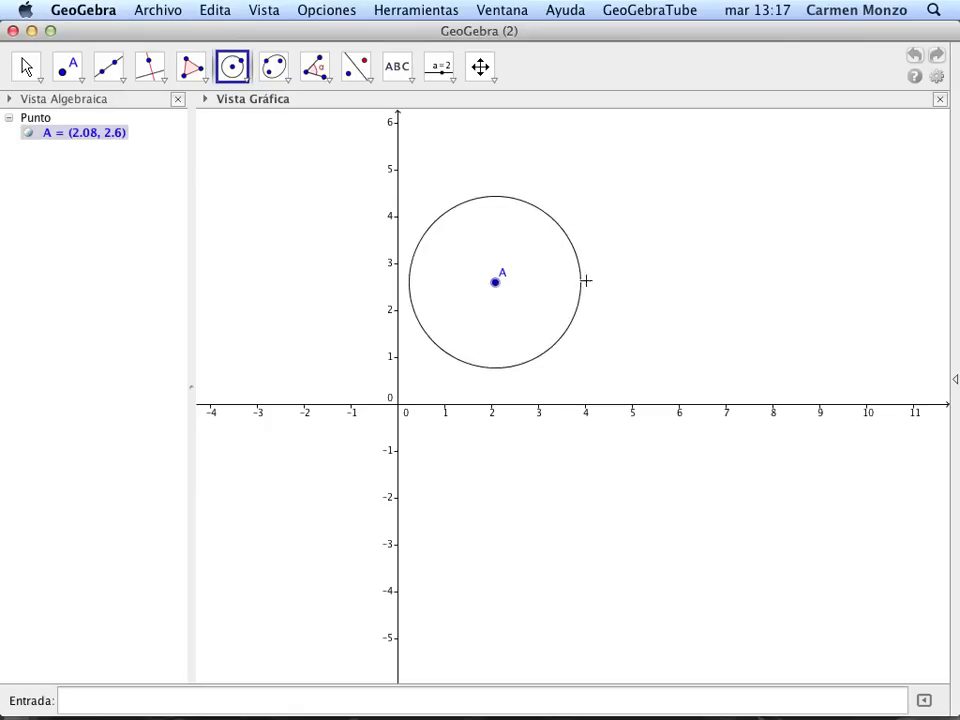
{"action": "left_click", "coordinate": [639, 275]}
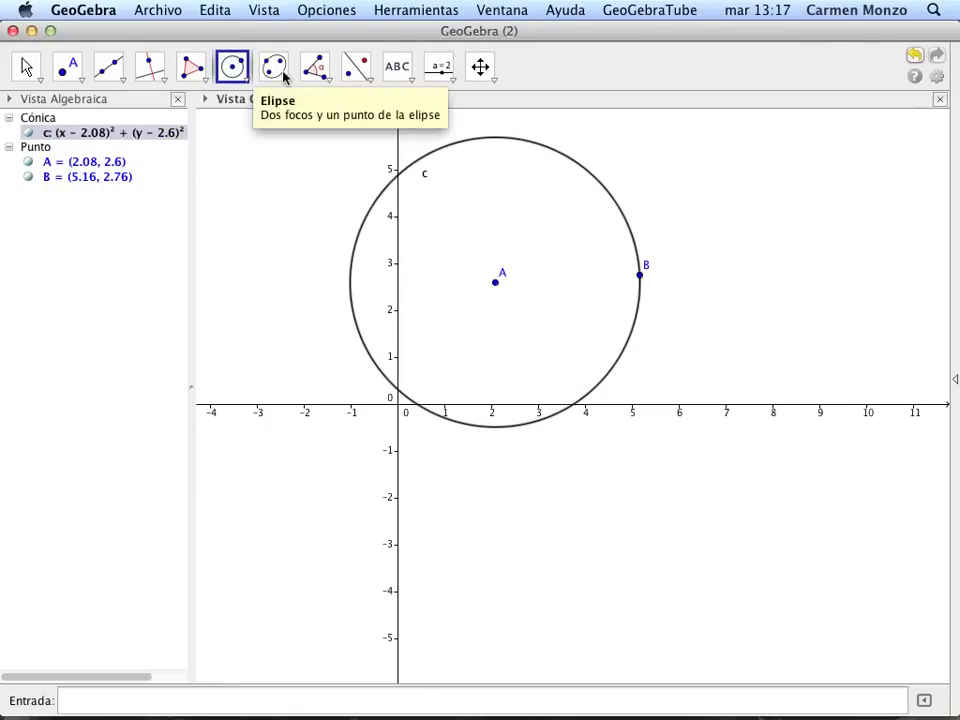
Reveal the graphics view's style options and turn on the grid
{"action": "left_click", "coordinate": [208, 103]}
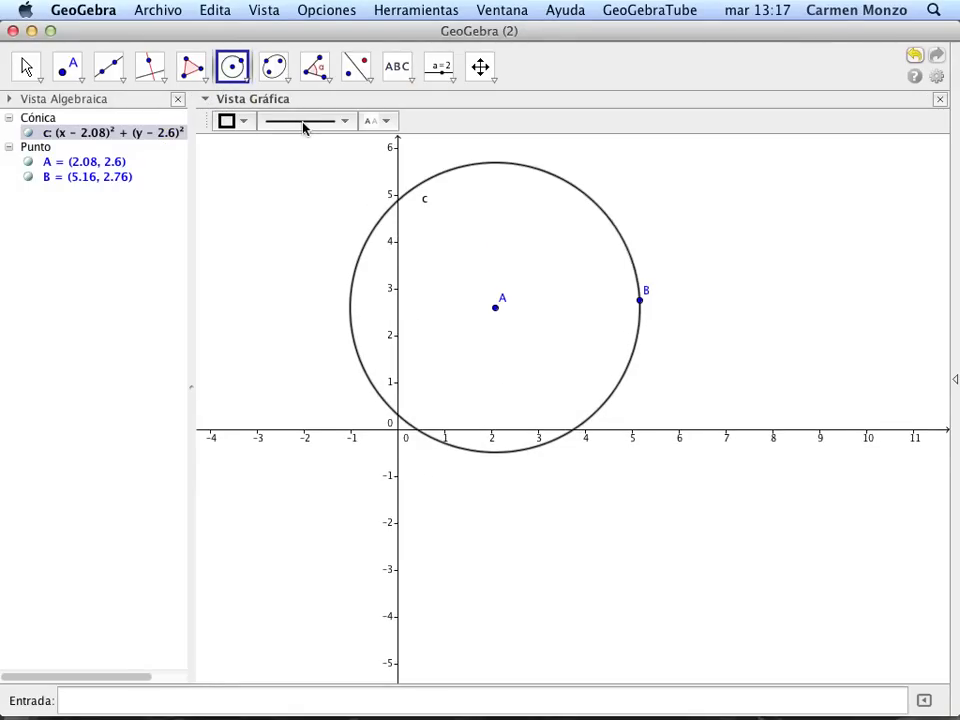
{"action": "left_click", "coordinate": [25, 64]}
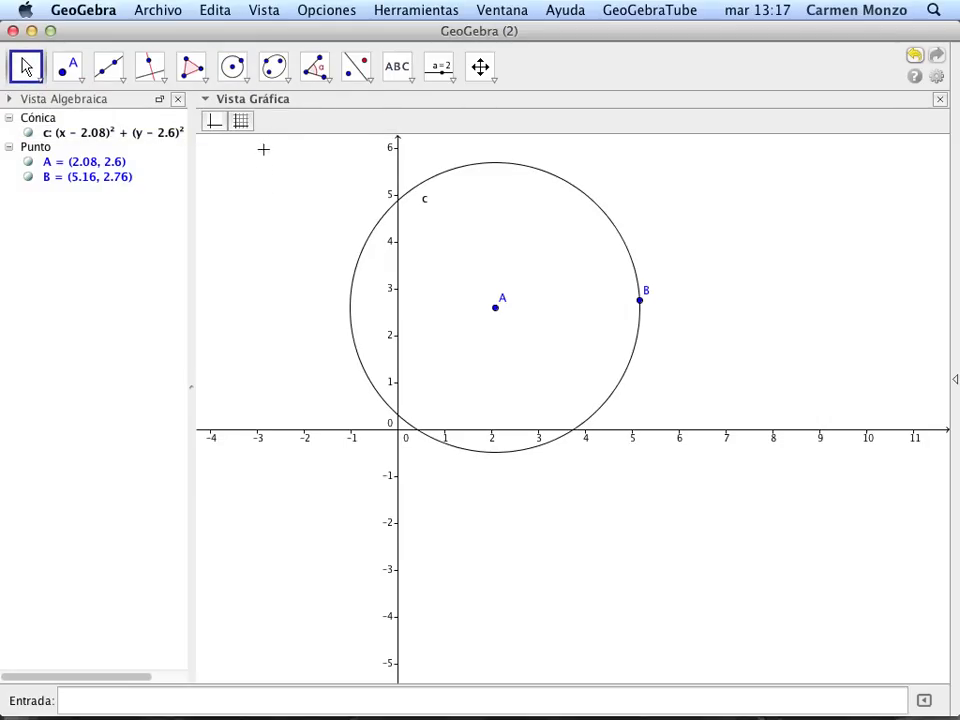
{"action": "left_click", "coordinate": [244, 122]}
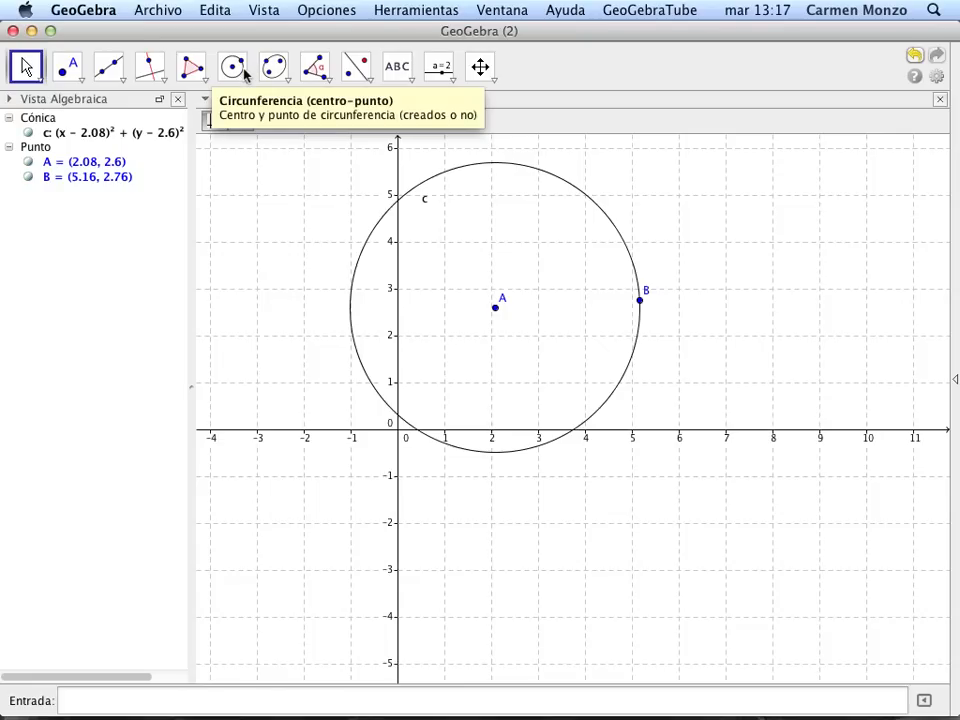
Draw a centre-and-radius circle centred at (4, -2) with a radius of 3
{"action": "left_click", "coordinate": [242, 78]}
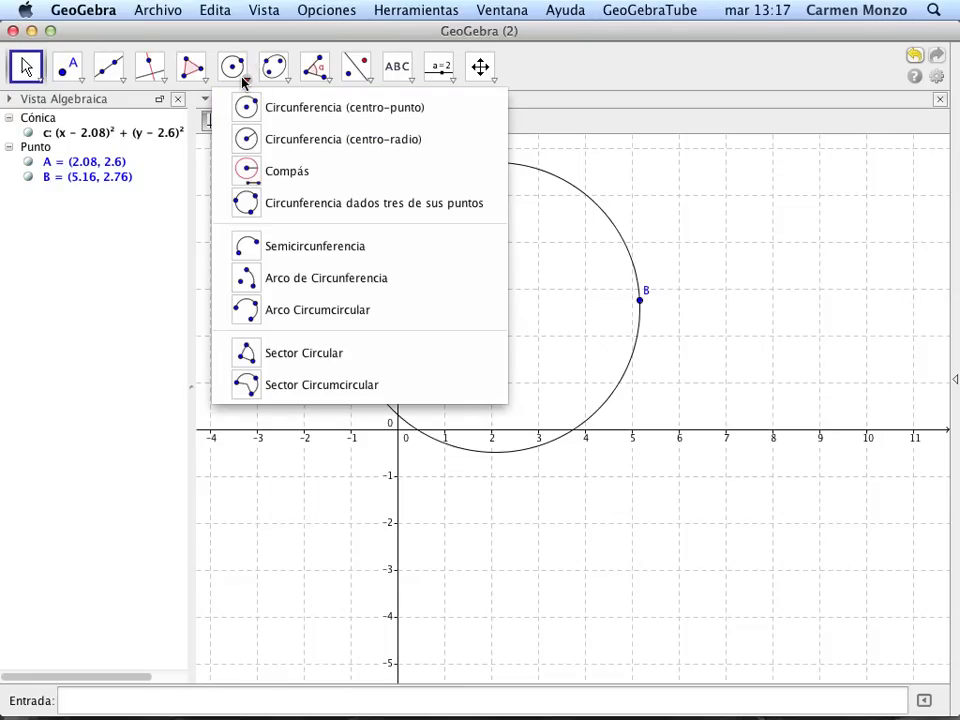
{"action": "left_click", "coordinate": [305, 145]}
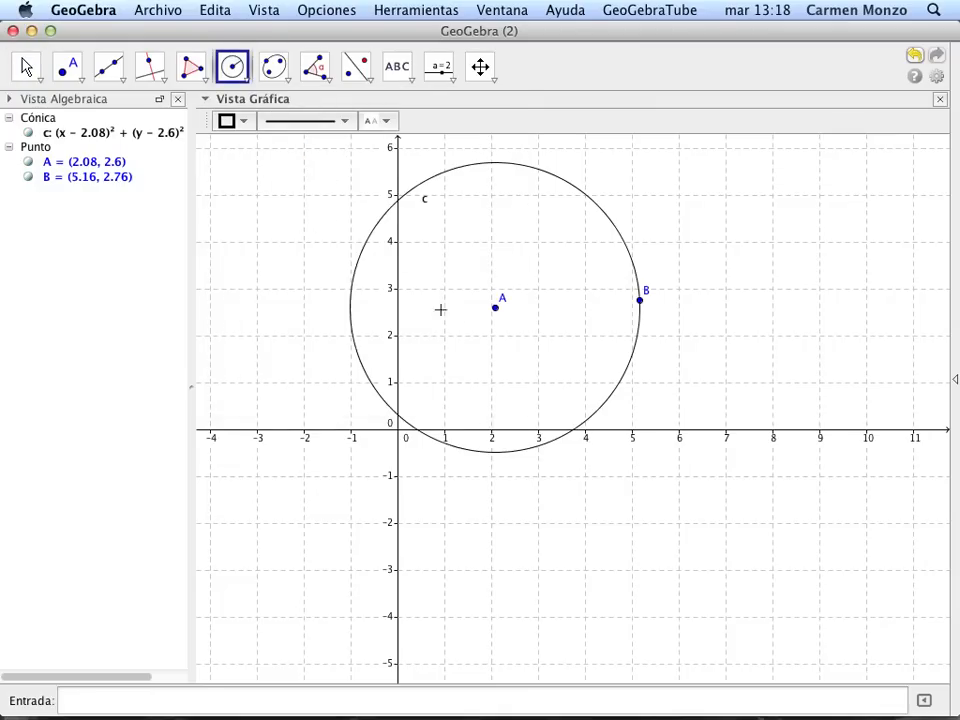
{"action": "left_click", "coordinate": [587, 523]}
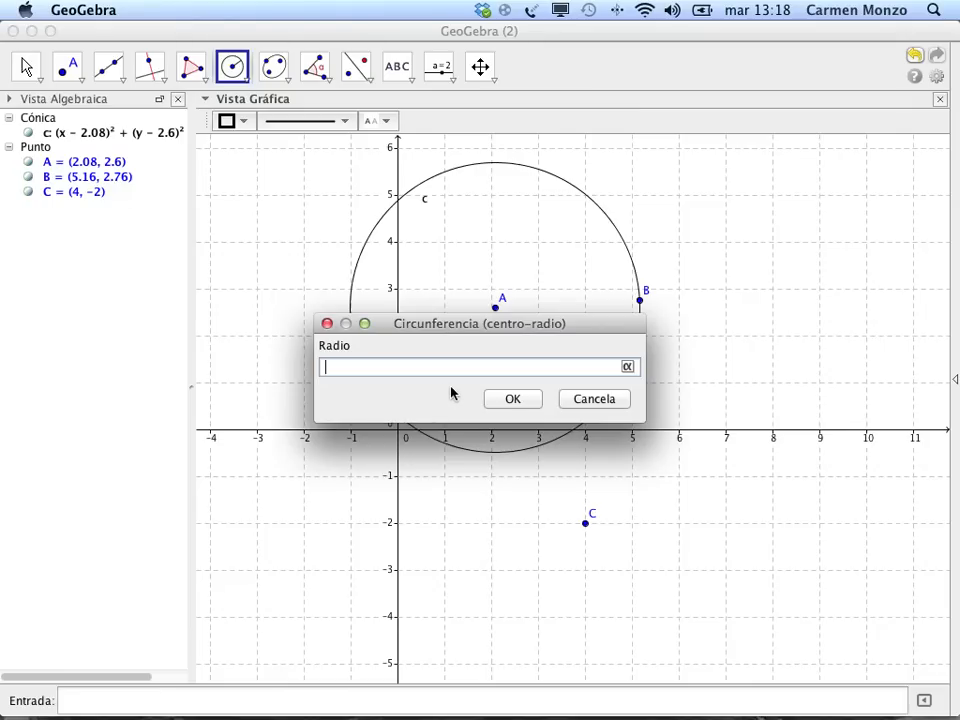
{"action": "type", "text": "3"}
{"action": "left_click", "coordinate": [525, 398]}
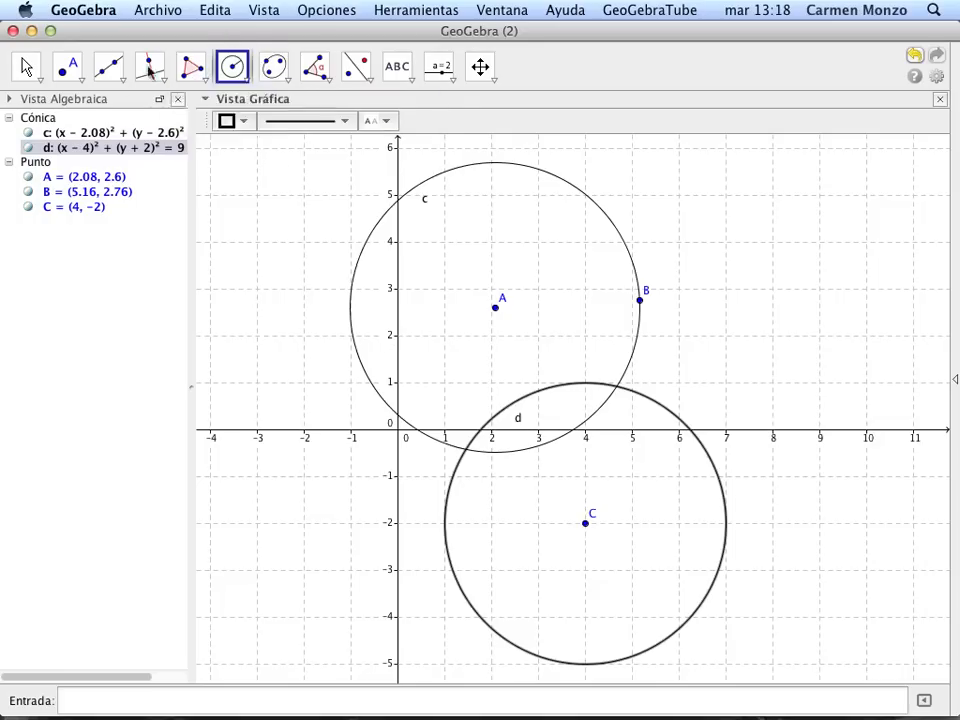
Select both circles and the points A, B and C together and delete them
{"action": "left_click", "coordinate": [58, 208]}
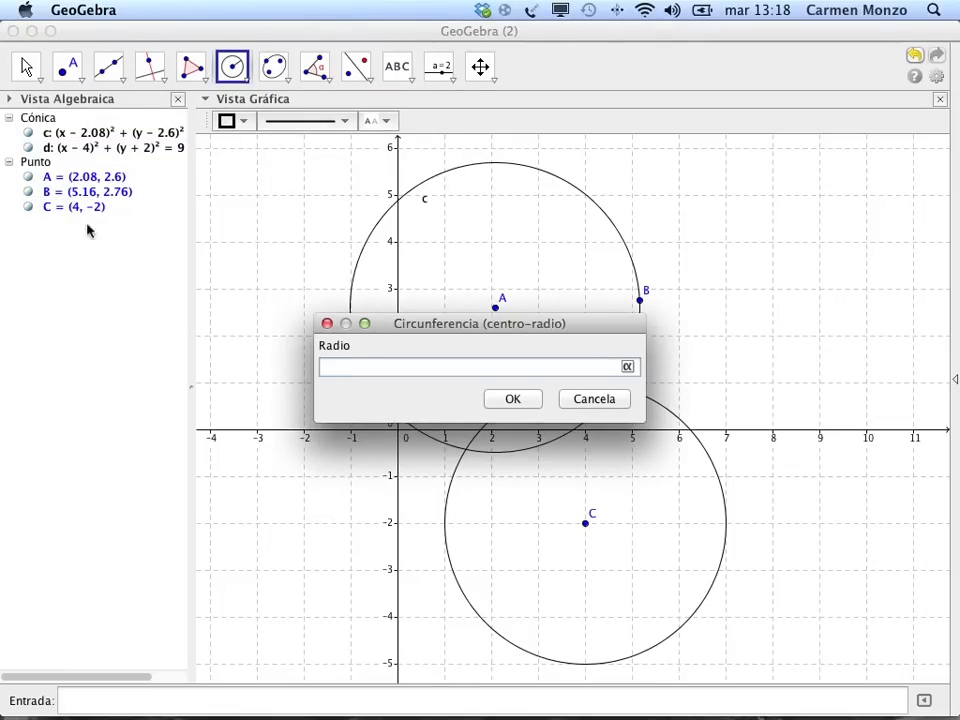
{"action": "left_click", "coordinate": [574, 398]}
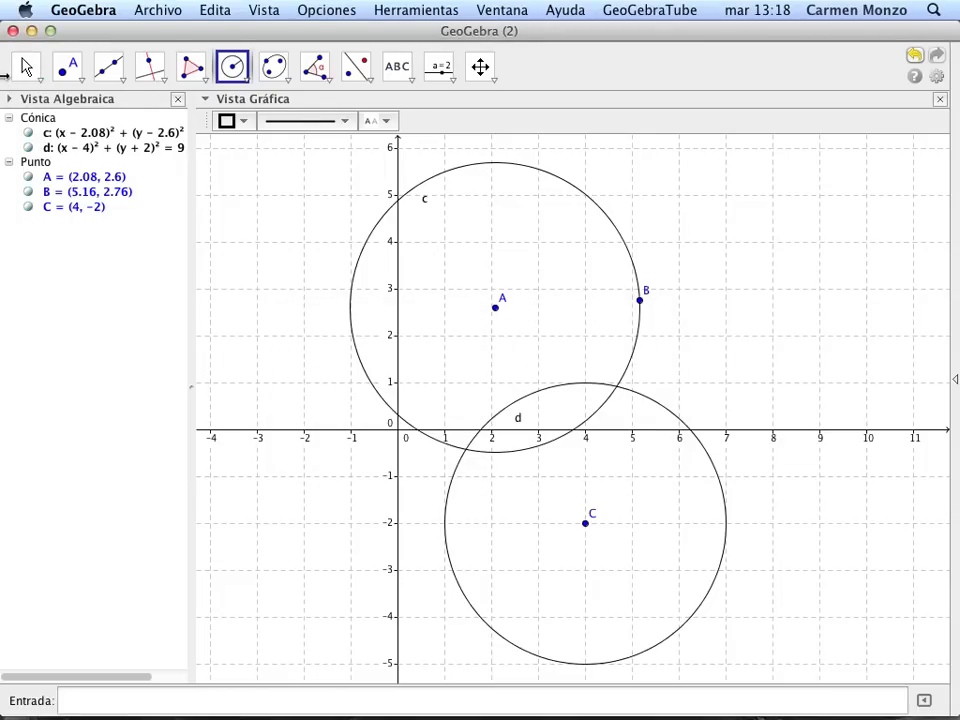
{"action": "left_click", "coordinate": [27, 66]}
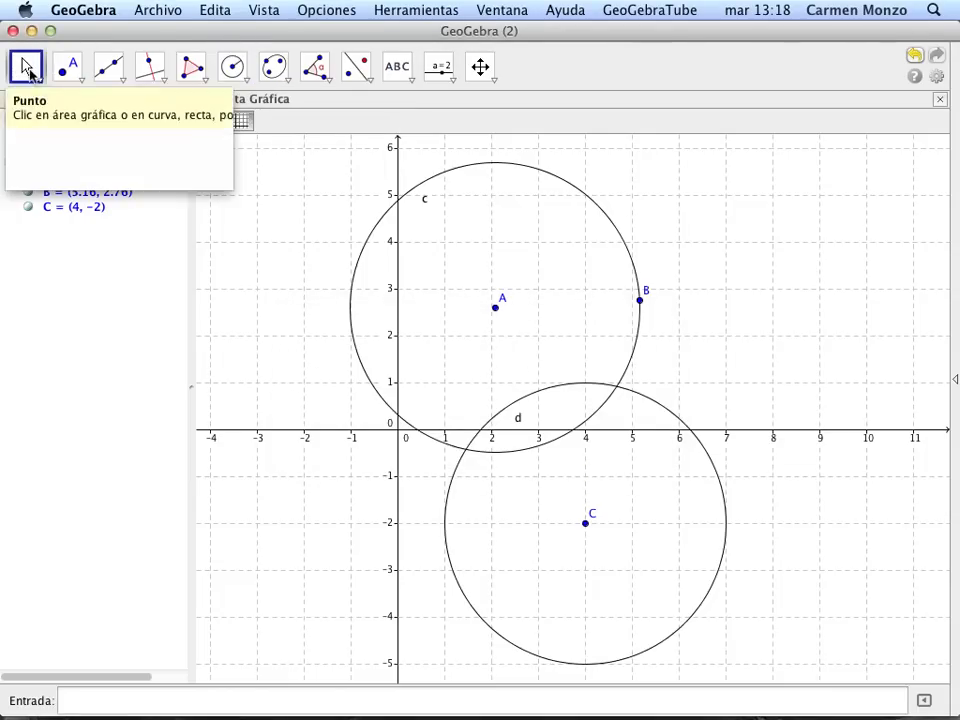
{"action": "left_click", "coordinate": [30, 72]}
{"action": "left_click", "coordinate": [72, 207]}
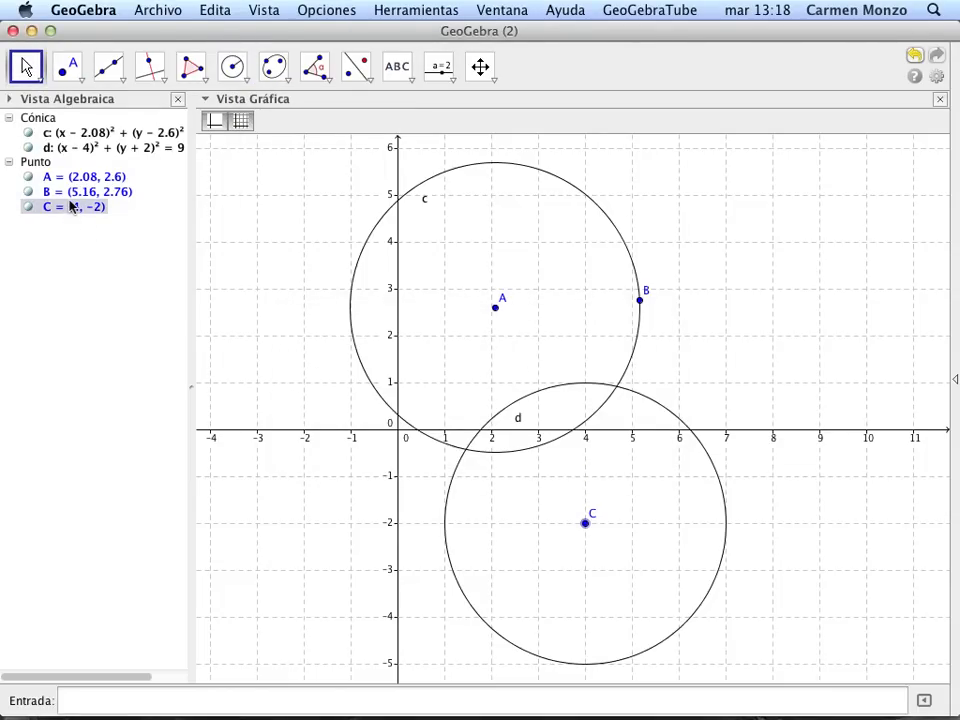
{"action": "scroll", "coordinate": [64, 206], "scroll_direction": "right", "scroll_amount": 2}
{"action": "left_click", "coordinate": [60, 195]}
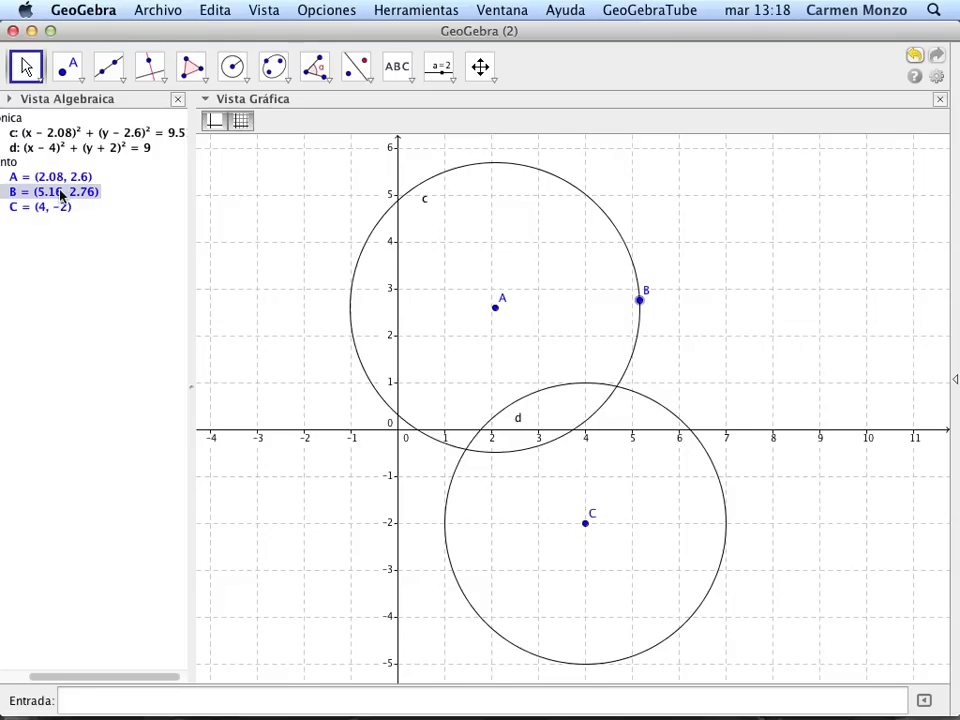
{"action": "scroll", "coordinate": [60, 195], "scroll_direction": "left", "scroll_amount": 2}
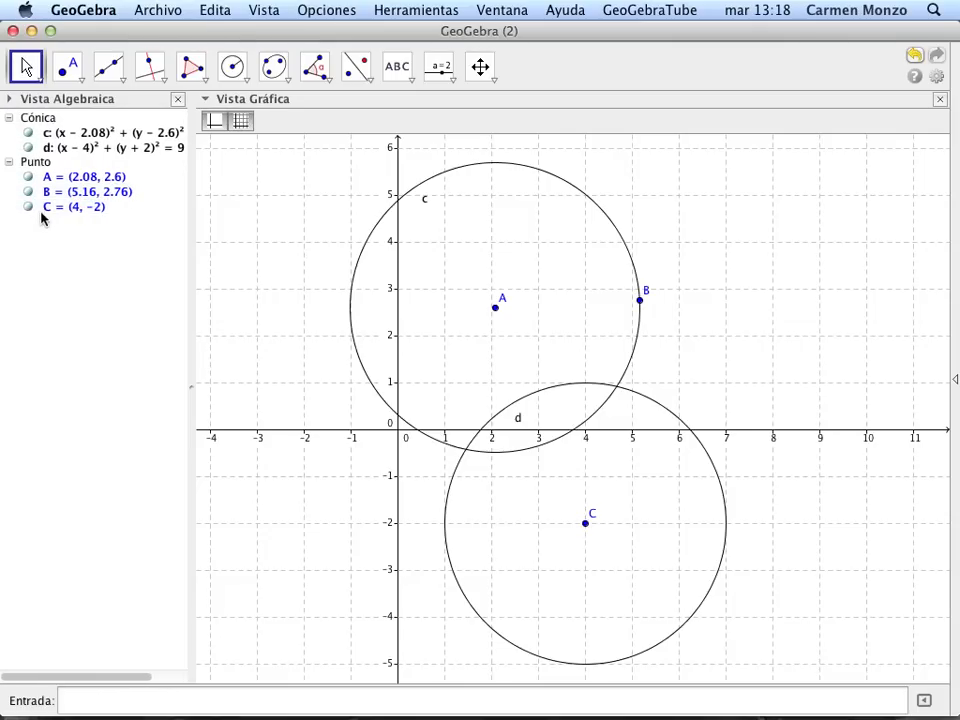
{"action": "left_click", "coordinate": [48, 207]}
{"action": "left_click", "coordinate": [56, 191], "text": "shift"}
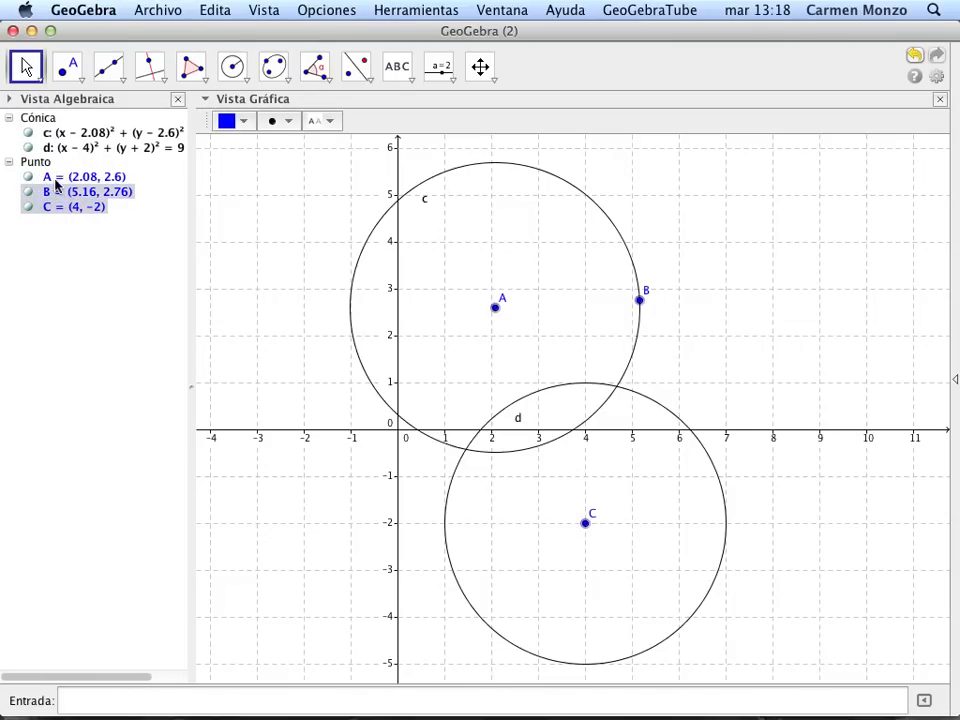
{"action": "left_click", "coordinate": [50, 178], "text": "shift"}
{"action": "left_click", "coordinate": [57, 148], "text": "shift"}
{"action": "left_click", "coordinate": [57, 133], "text": "shift"}
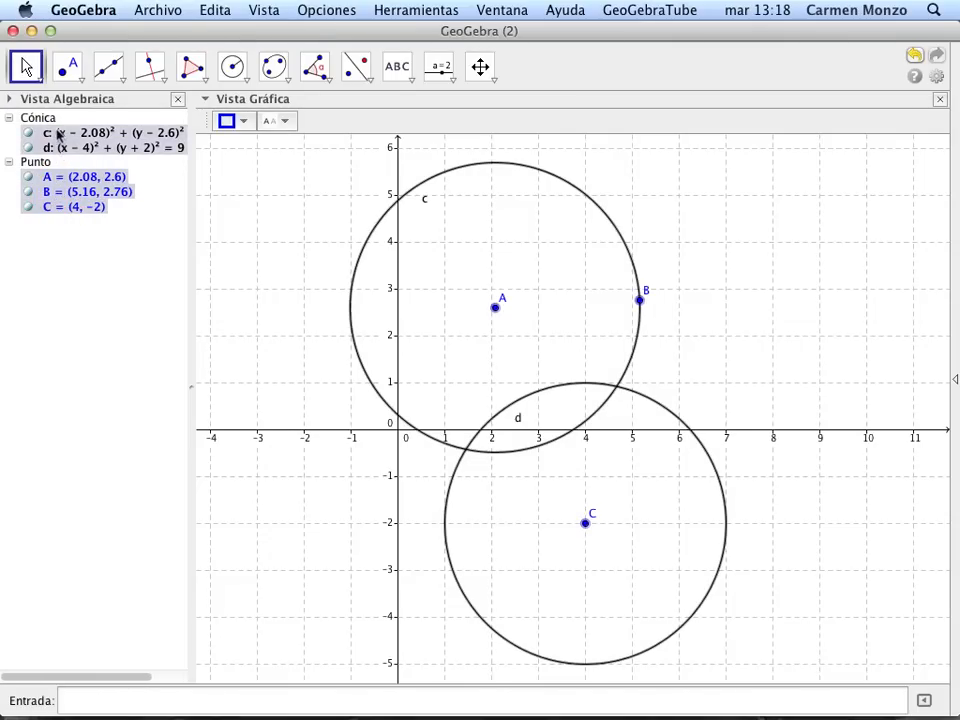
{"action": "right_click", "coordinate": [58, 134]}
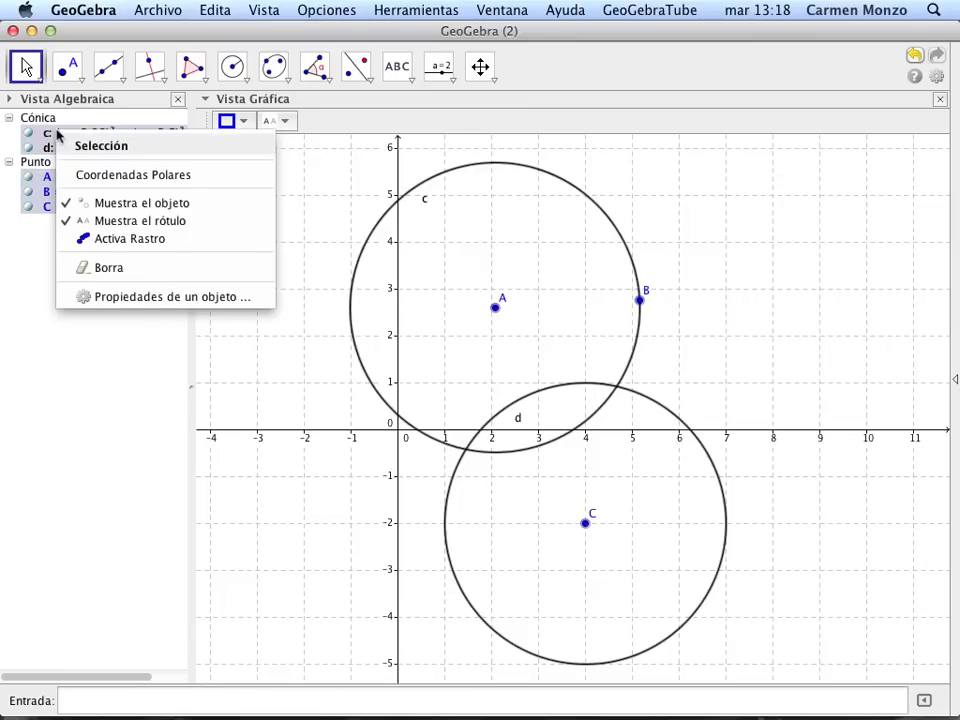
{"action": "left_click", "coordinate": [127, 270]}
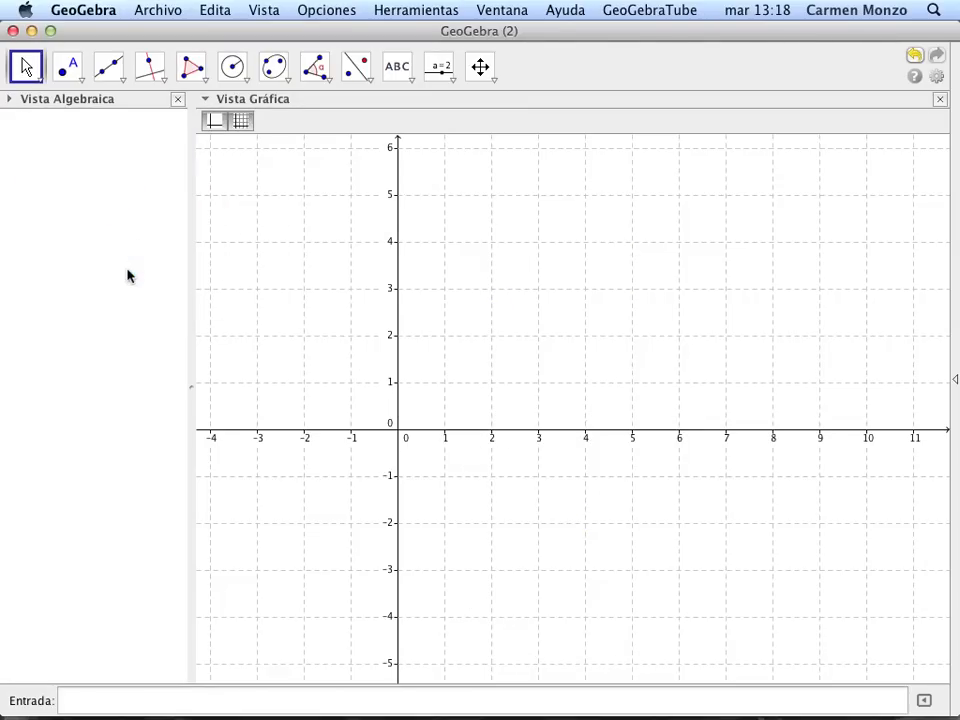
{"action": "left_click", "coordinate": [908, 56]}
Draw a quadrilateral with vertices at (-2, -4), (1, -2), about (-0.94, -0.72) and (-1, -2)
{"action": "left_click", "coordinate": [191, 66]}
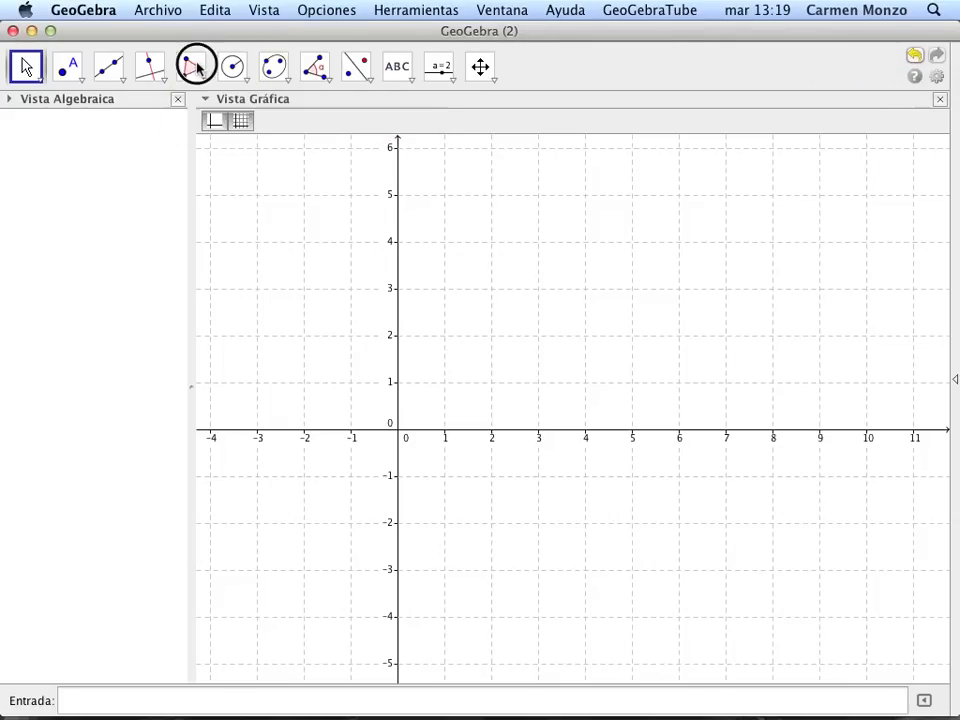
{"action": "left_click", "coordinate": [305, 616]}
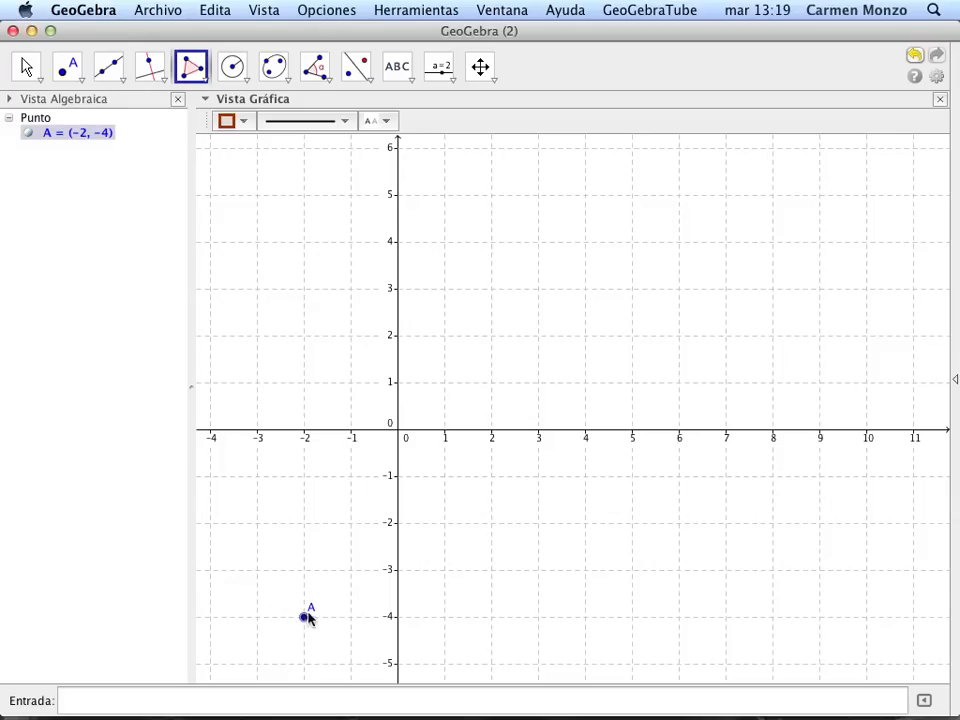
{"action": "left_click", "coordinate": [444, 522]}
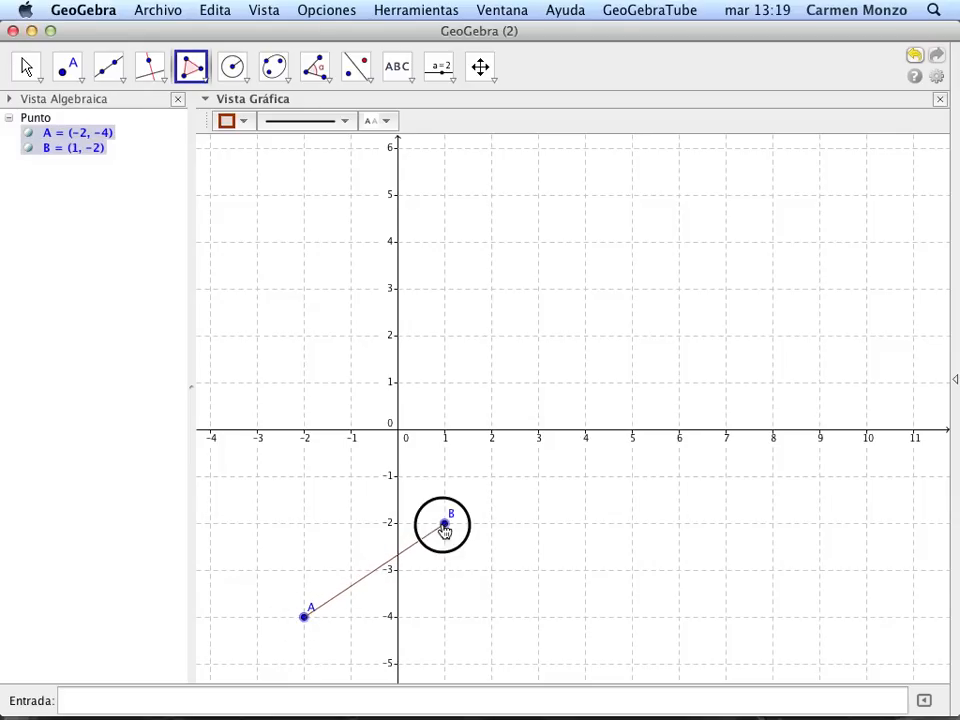
{"action": "left_click", "coordinate": [353, 464]}
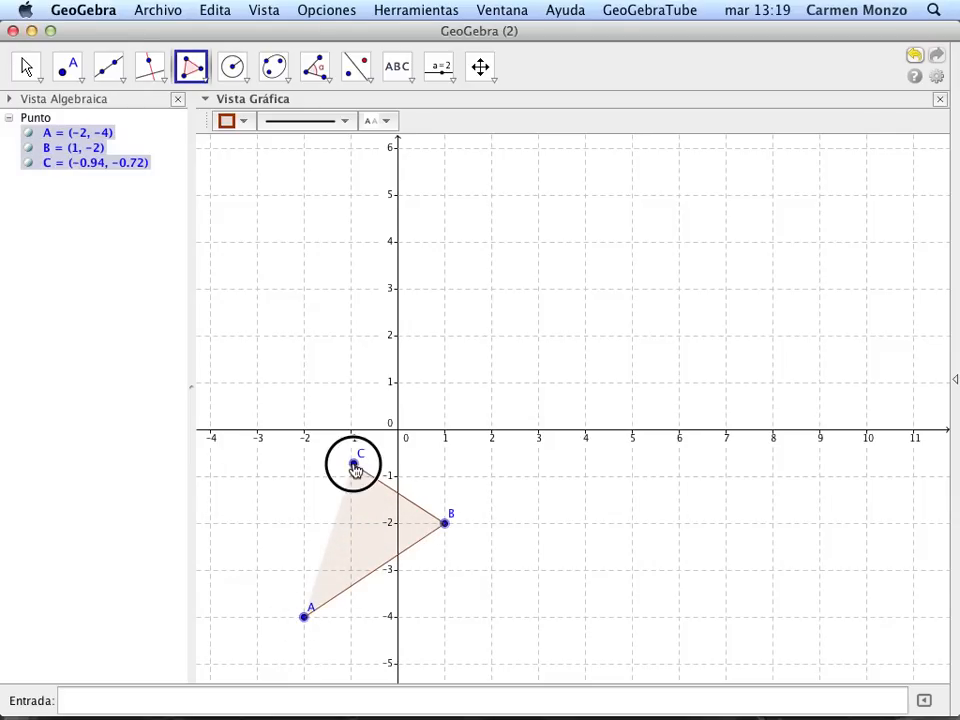
{"action": "left_click", "coordinate": [351, 522]}
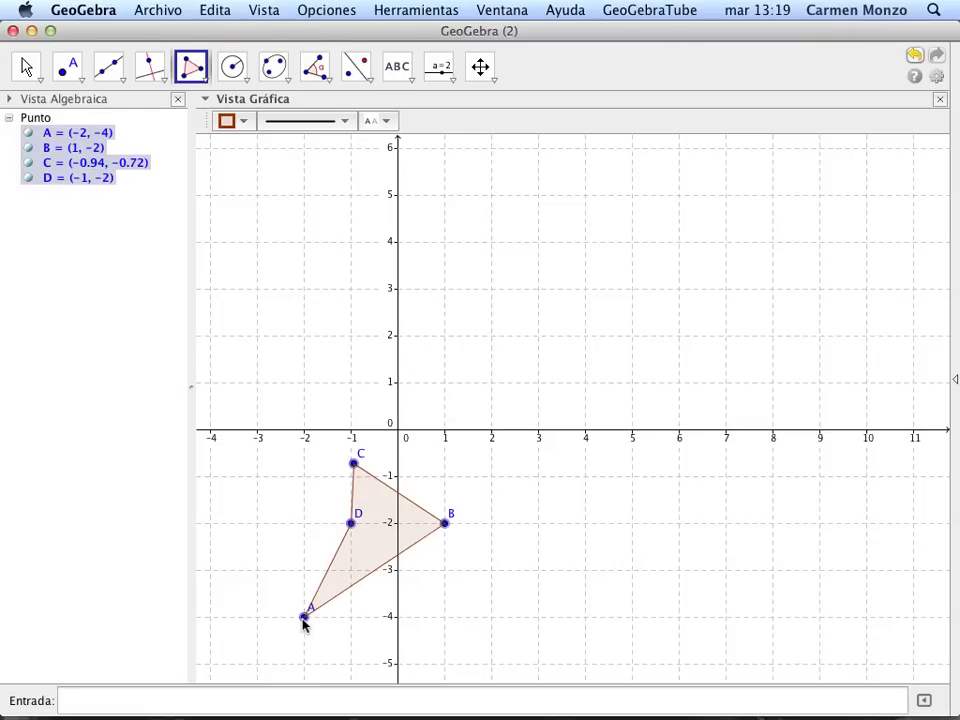
{"action": "left_click", "coordinate": [305, 616]}
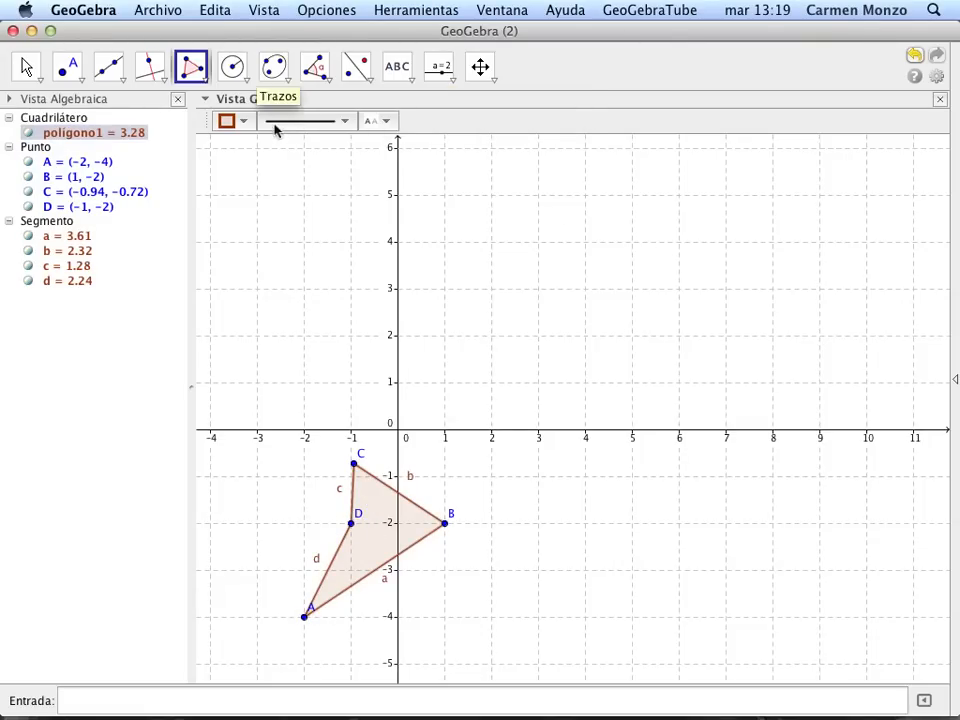
Hide the coordinate axes and draw a line through (-1, 1) and (2, -1), above the quadrilateral
{"action": "left_click", "coordinate": [30, 67]}
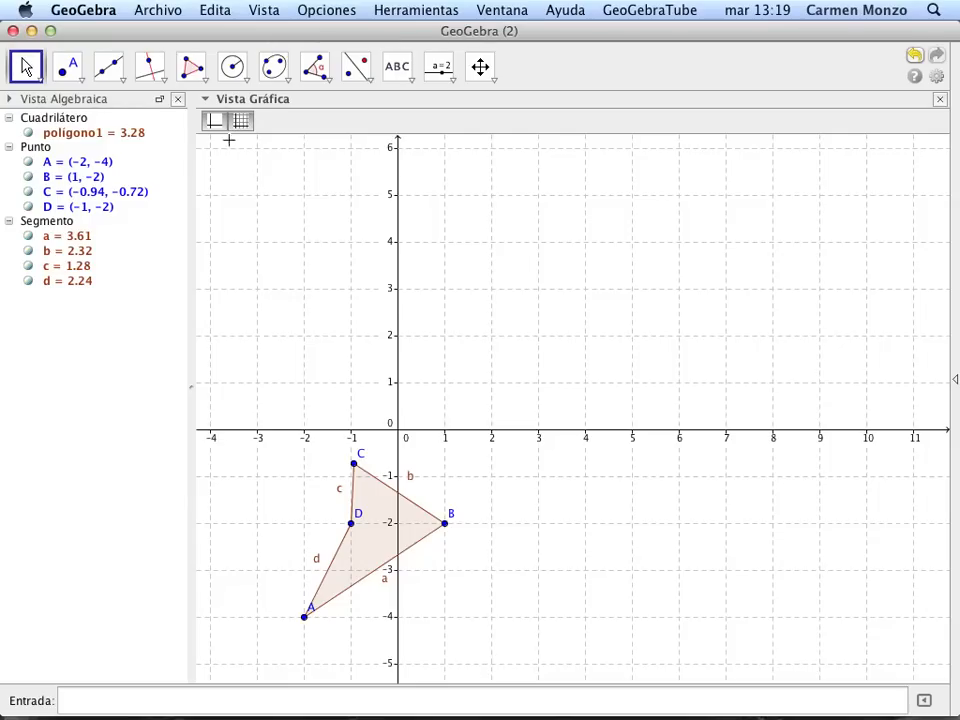
{"action": "left_click", "coordinate": [215, 122]}
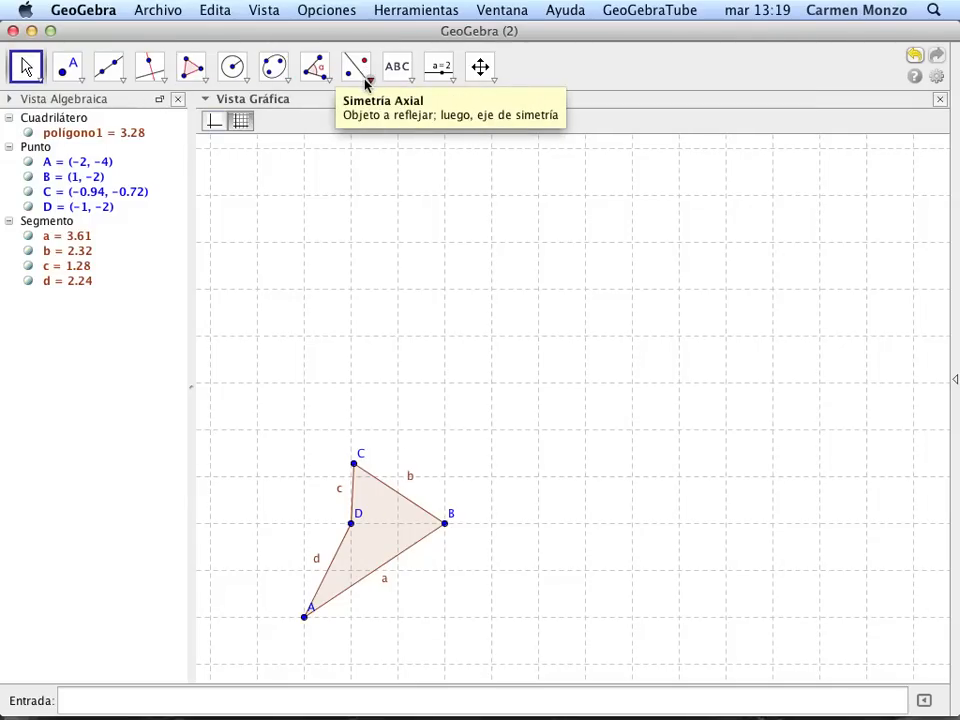
{"action": "left_click", "coordinate": [366, 84]}
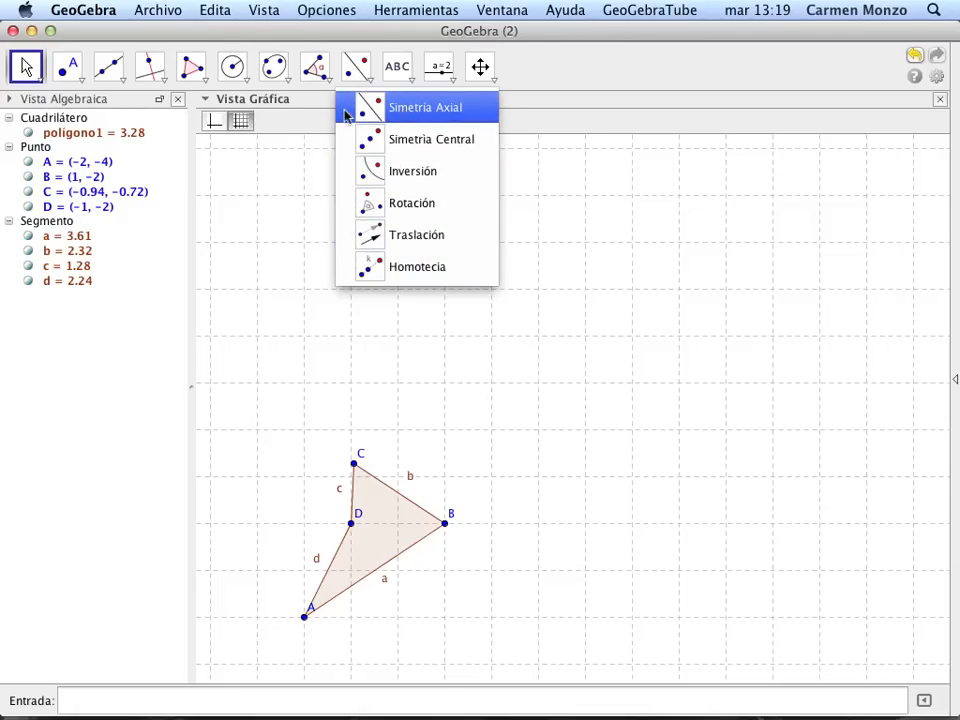
{"action": "left_click", "coordinate": [380, 114]}
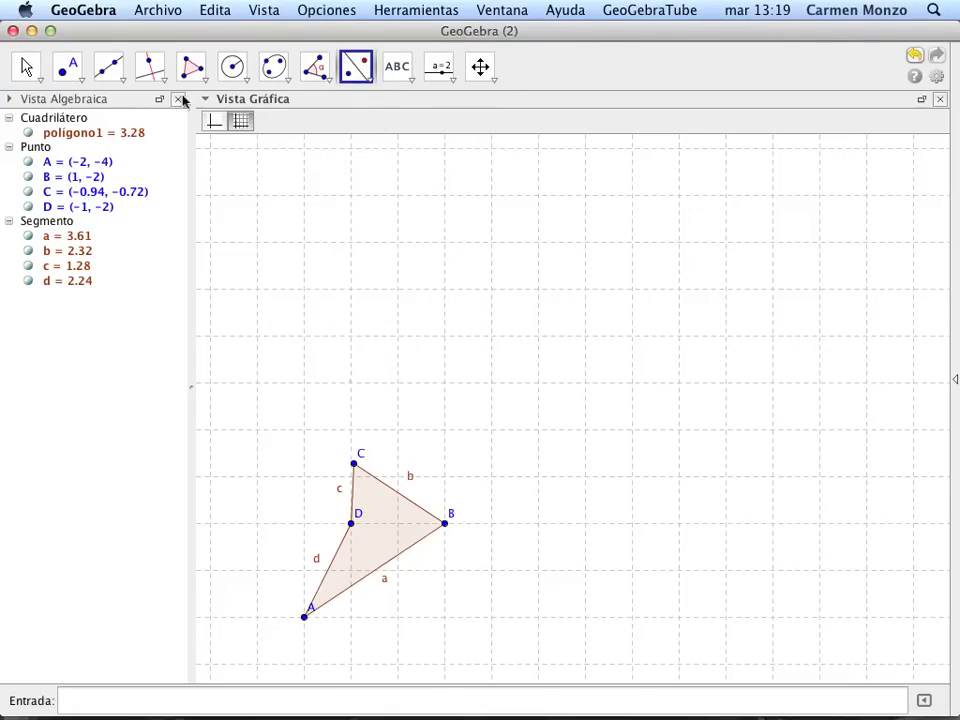
{"action": "left_click", "coordinate": [108, 68]}
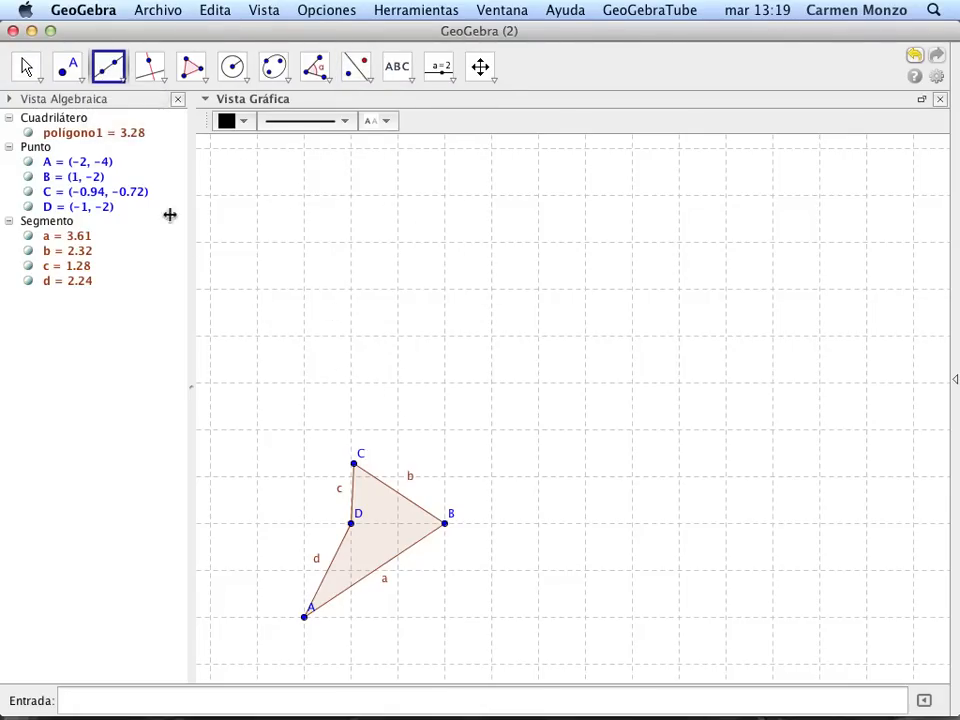
{"action": "left_click", "coordinate": [351, 382]}
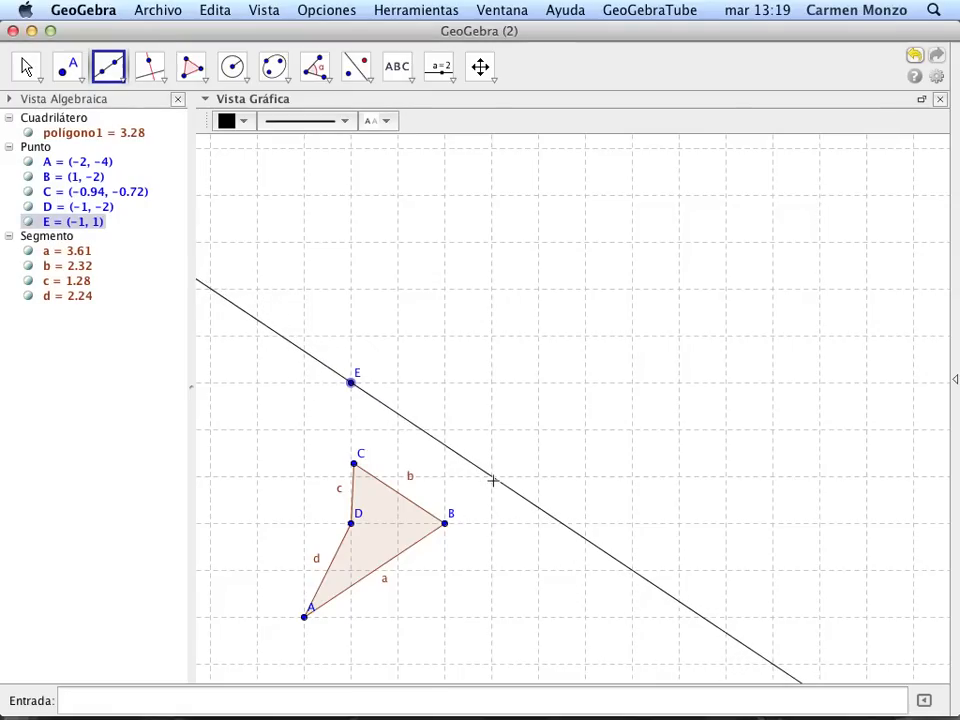
{"action": "left_click", "coordinate": [491, 476]}
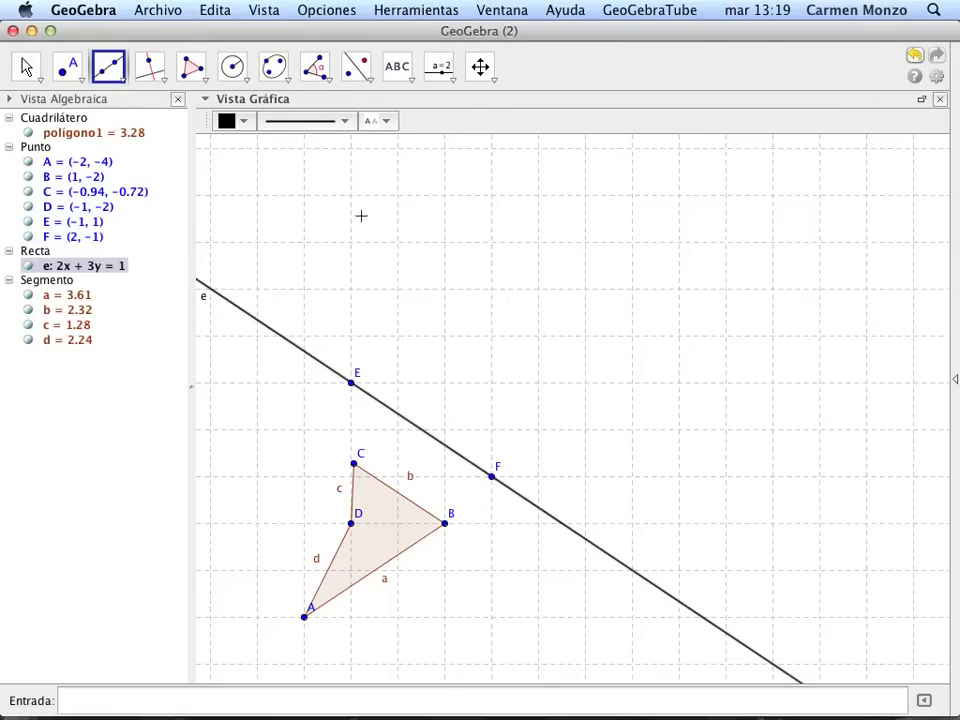
Reflect the quadrilateral ABCD across the line through E and F using axial symmetry
{"action": "left_click", "coordinate": [356, 66]}
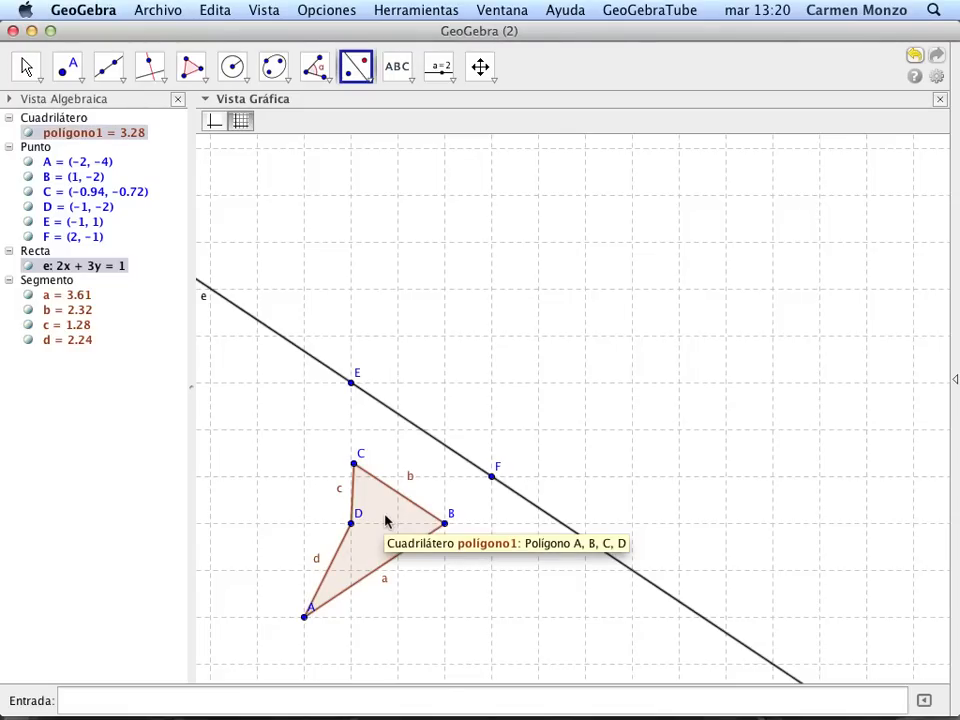
{"action": "left_click", "coordinate": [440, 445]}
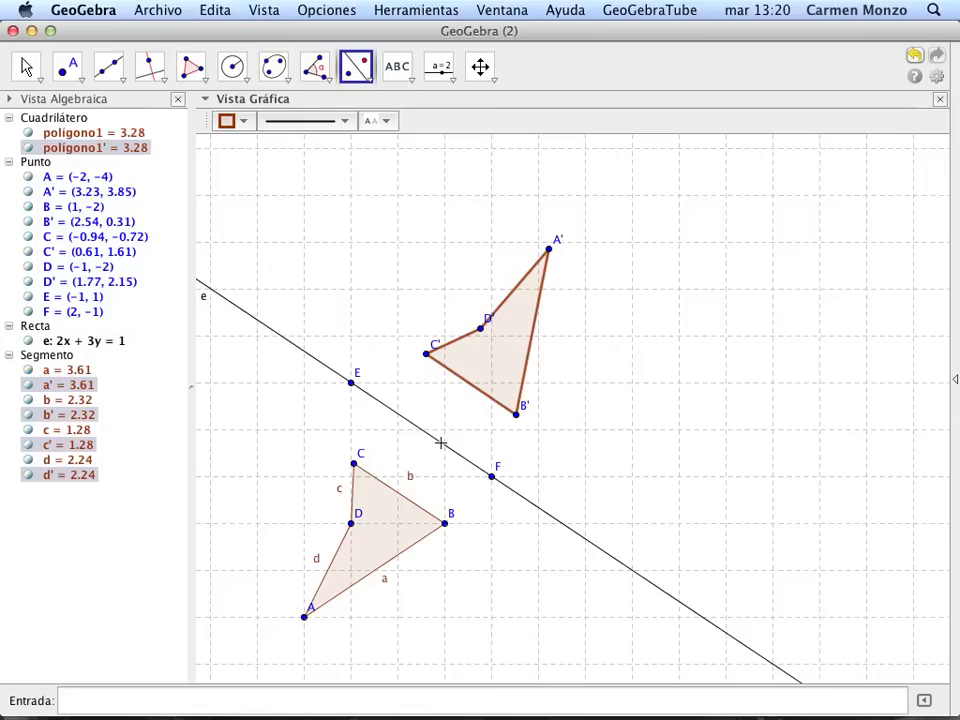
{"action": "left_click", "coordinate": [441, 443]}
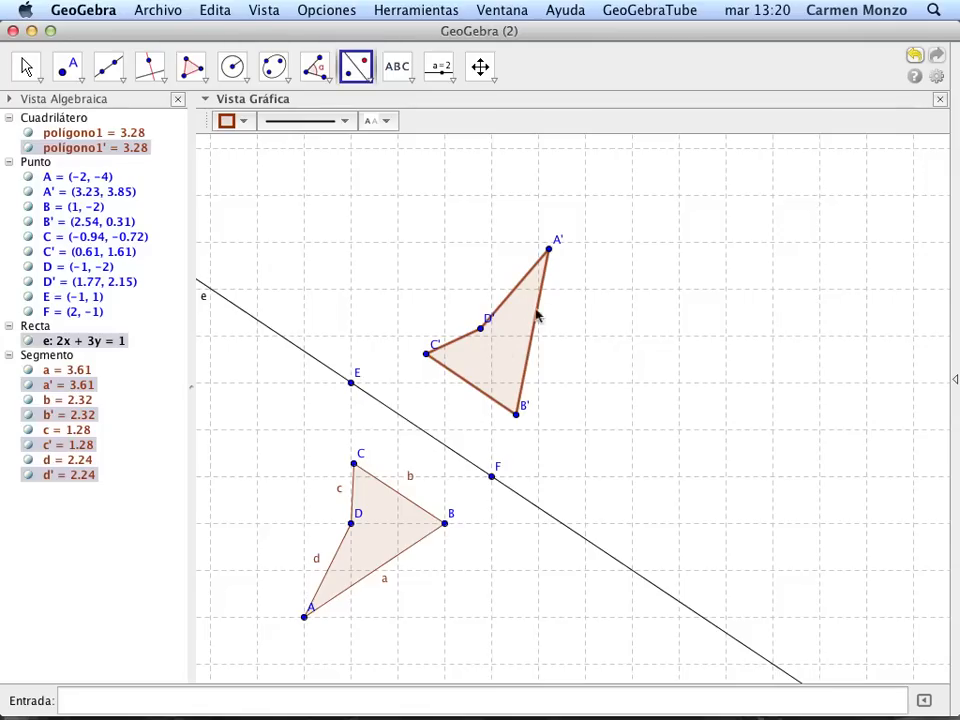
{"action": "left_click", "coordinate": [421, 551]}
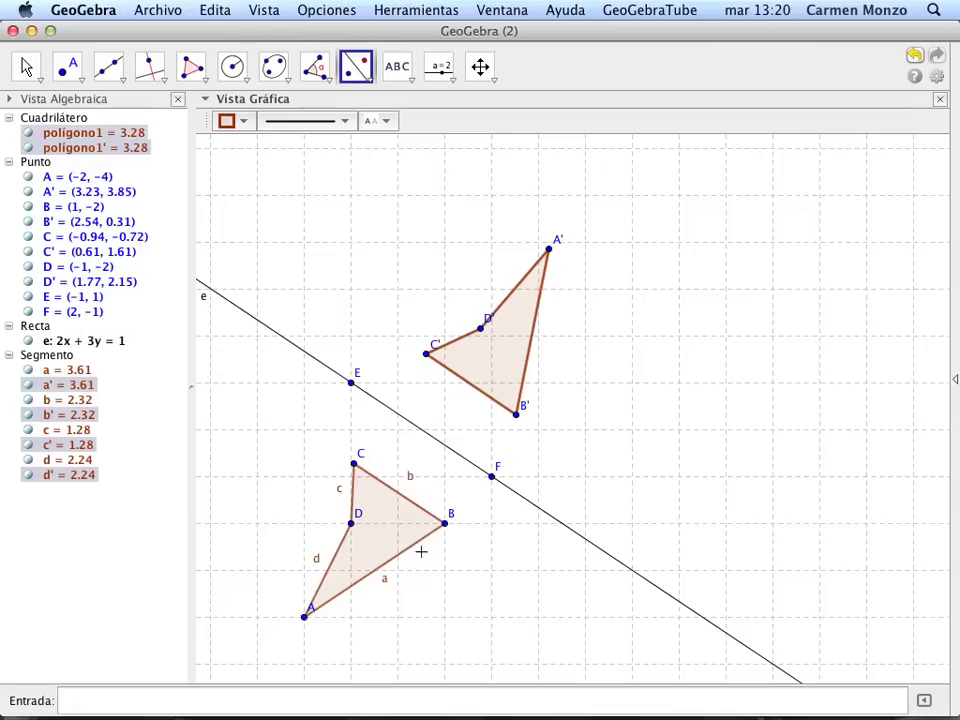
{"action": "left_click", "coordinate": [421, 552]}
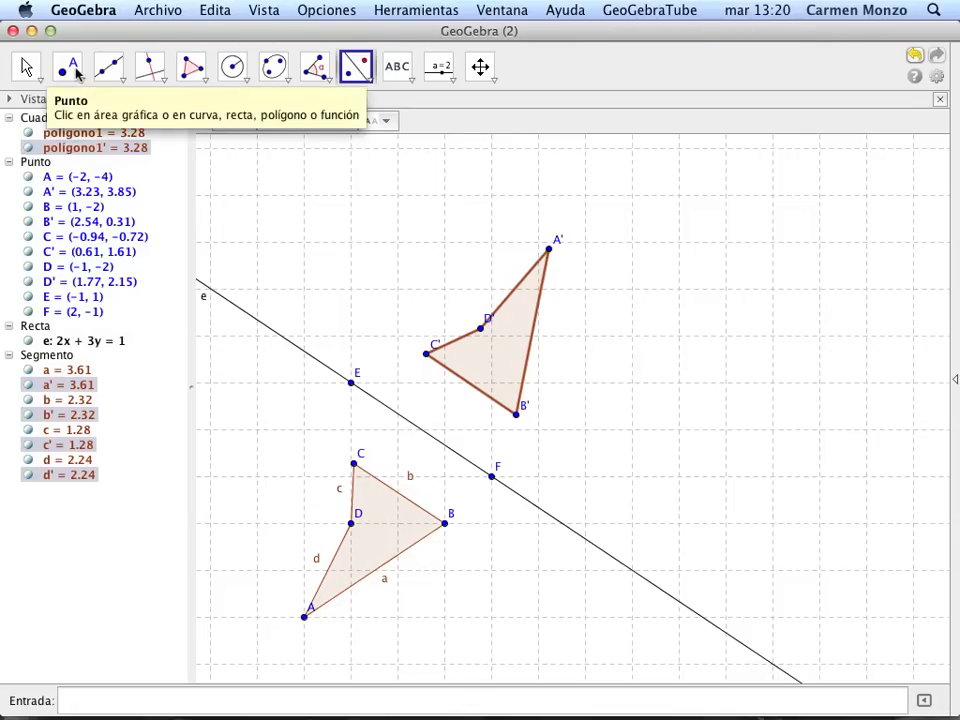
Open another empty GeoGebra window and enlarge it to fill the screen
{"action": "left_click", "coordinate": [152, 11]}
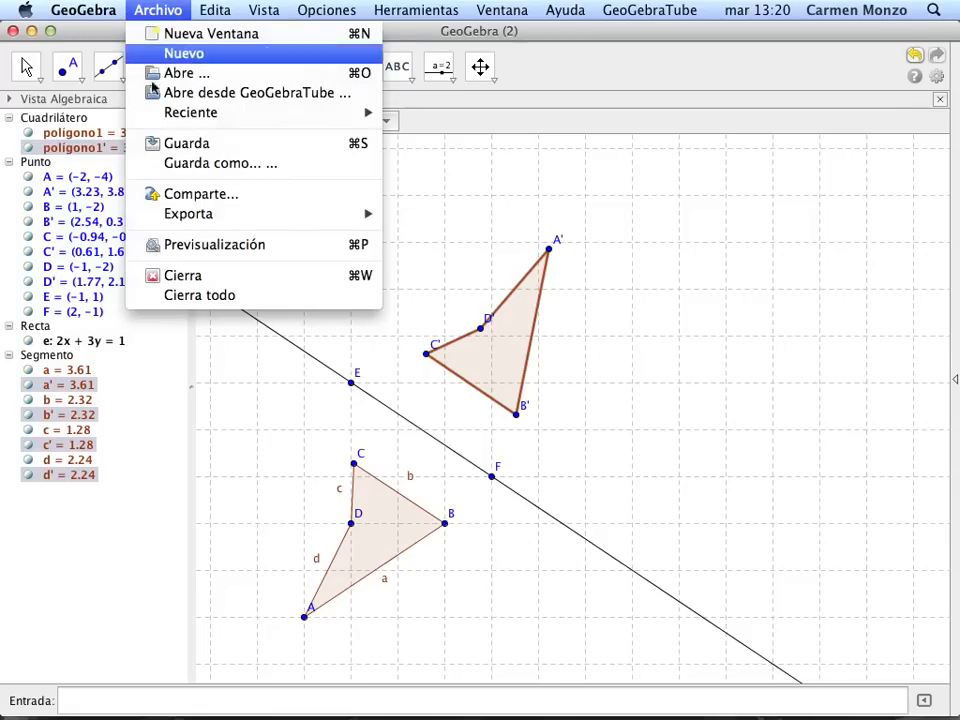
{"action": "left_click", "coordinate": [214, 34]}
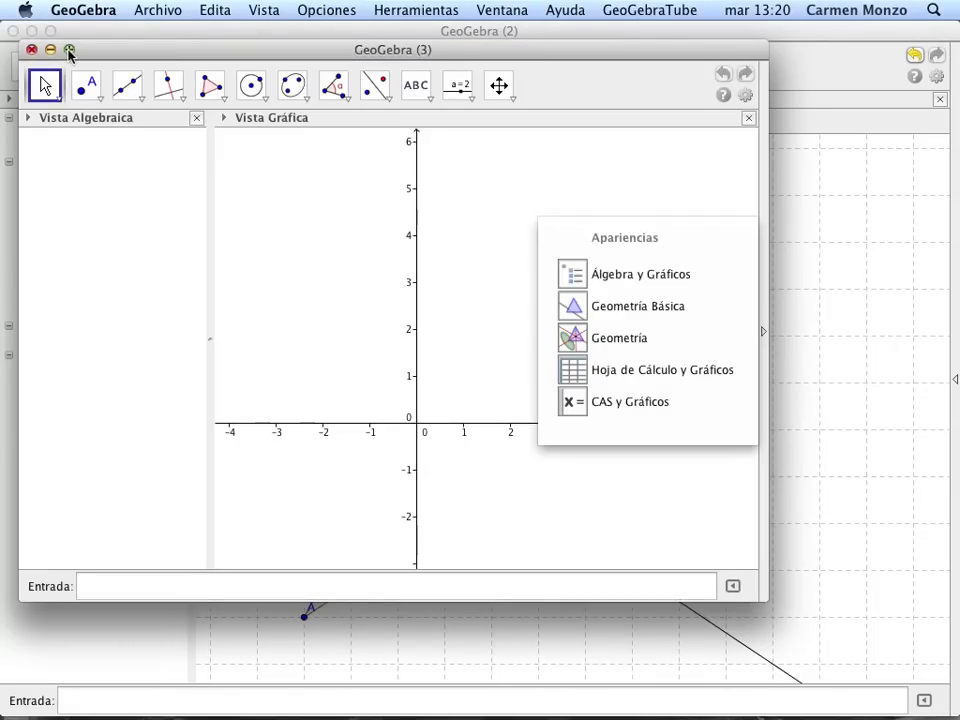
{"action": "left_click", "coordinate": [69, 50]}
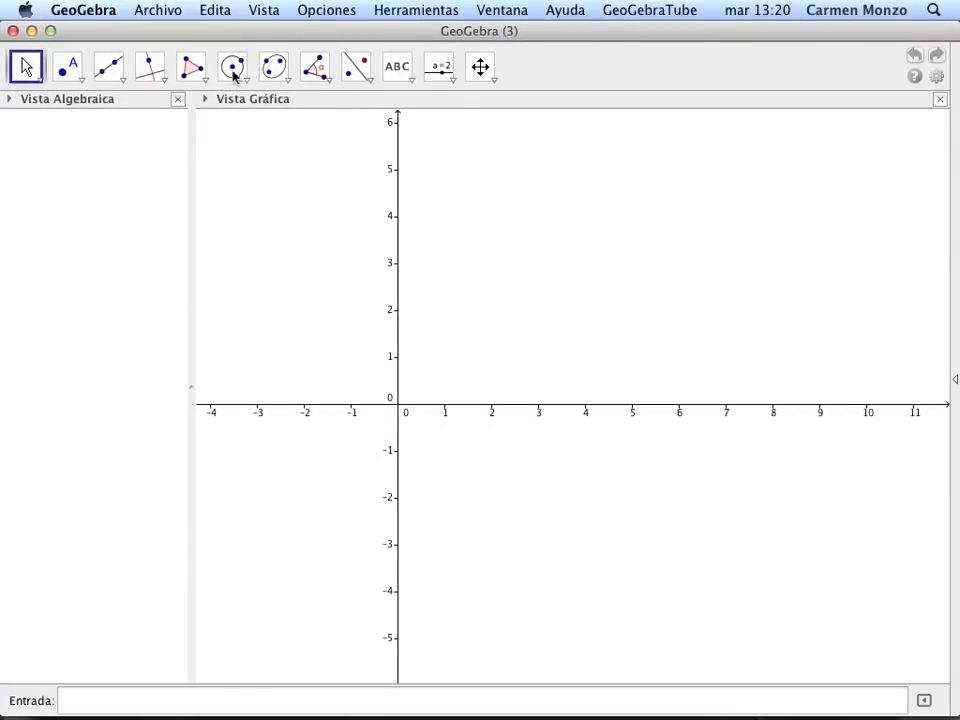
Place a point at the origin (0, 0)
{"action": "left_click", "coordinate": [69, 70]}
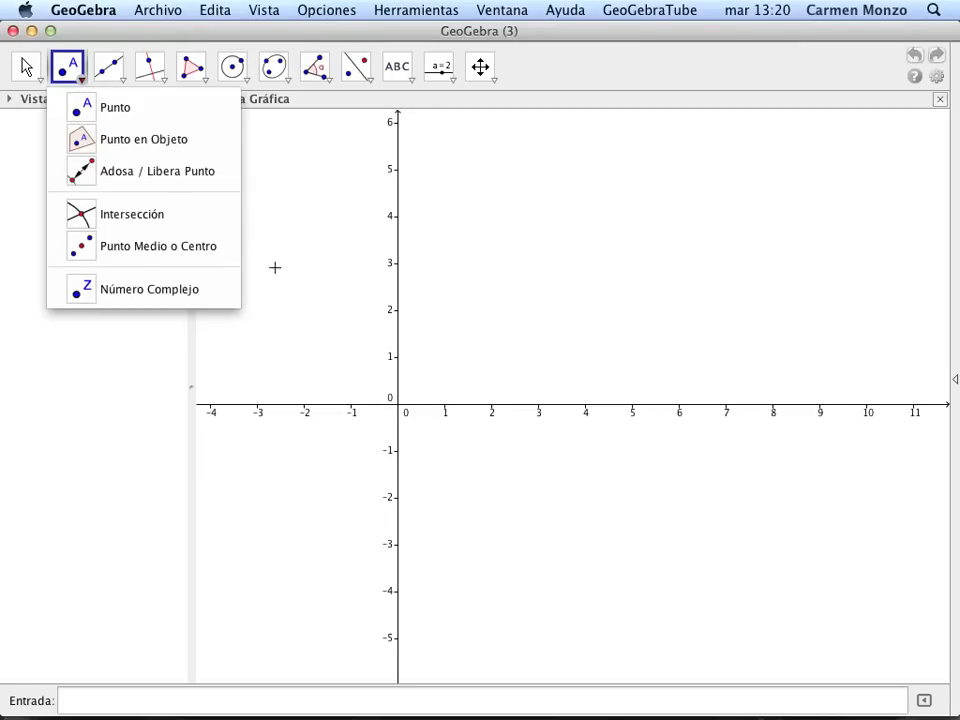
{"action": "left_click", "coordinate": [319, 258]}
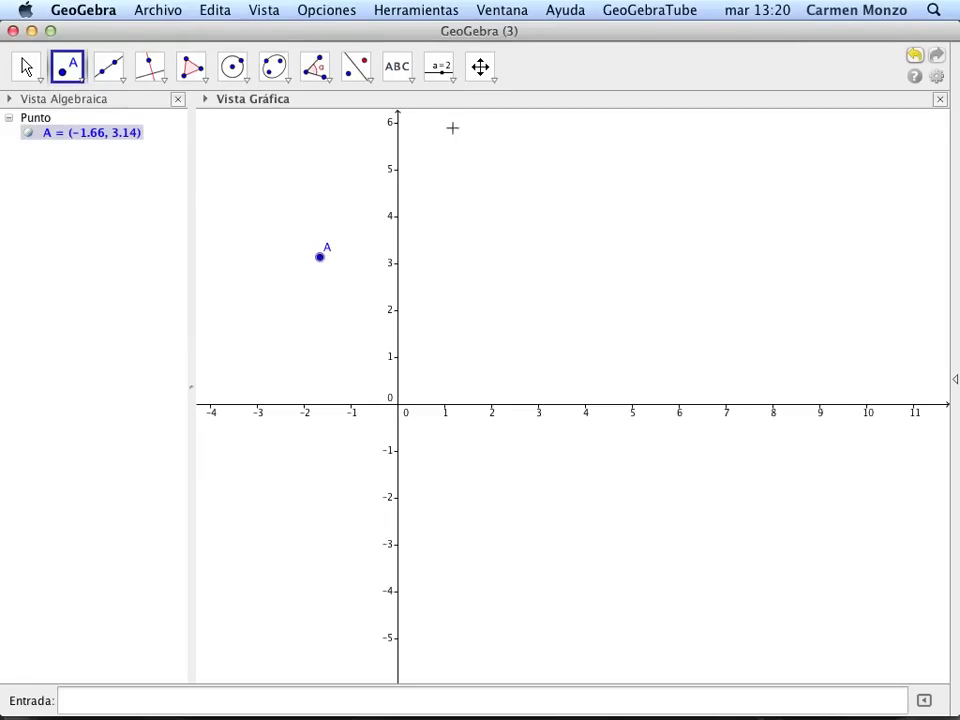
{"action": "left_click", "coordinate": [916, 57]}
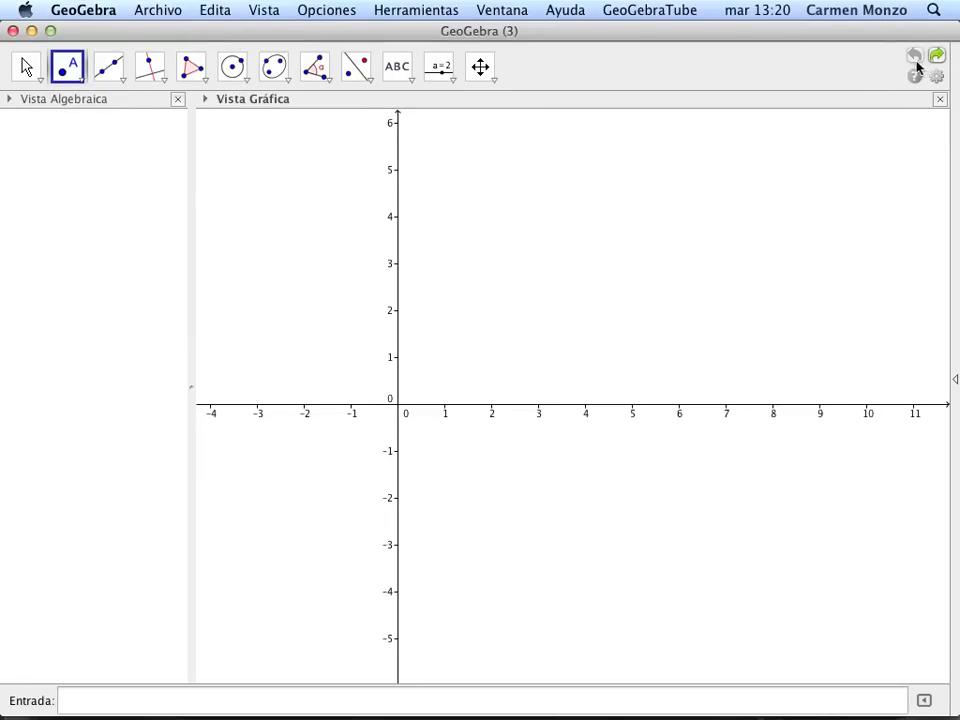
{"action": "left_click", "coordinate": [399, 405]}
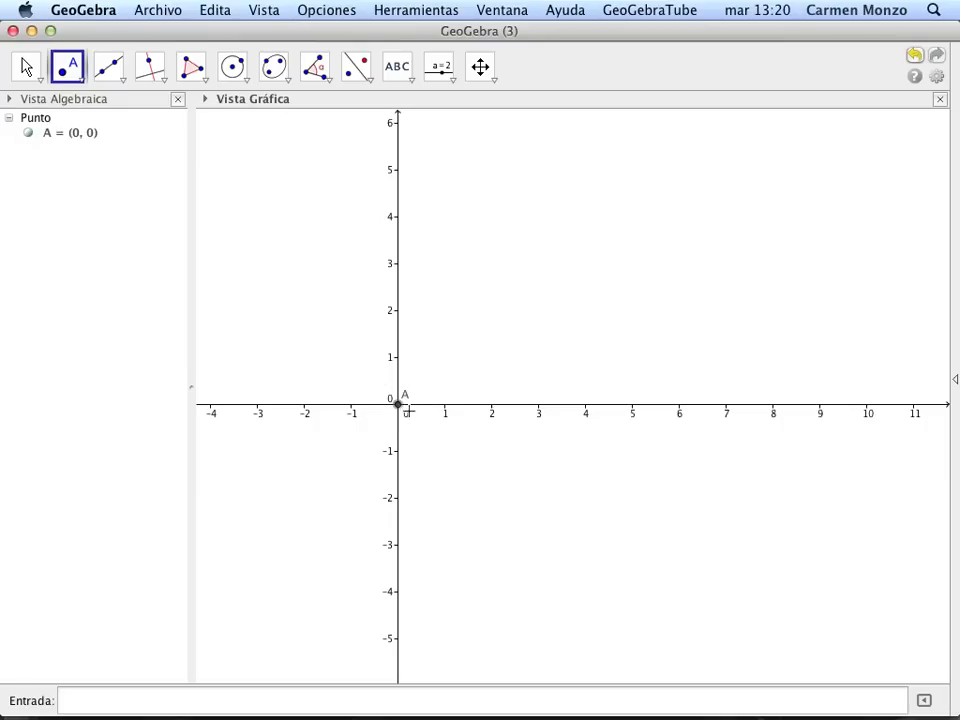
Place a point at (2, 0) and insert the image "teorema-de-pitagoras comprobacion.jpg" from a Documentos subfolder above the x-axis
{"action": "left_click", "coordinate": [492, 405]}
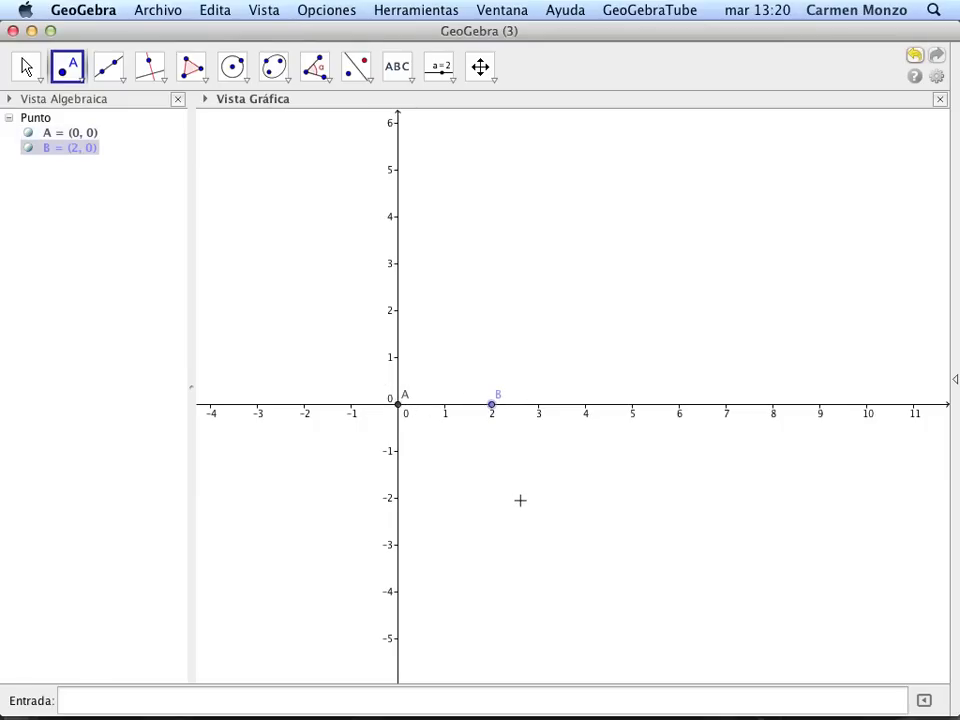
{"action": "left_click", "coordinate": [409, 80]}
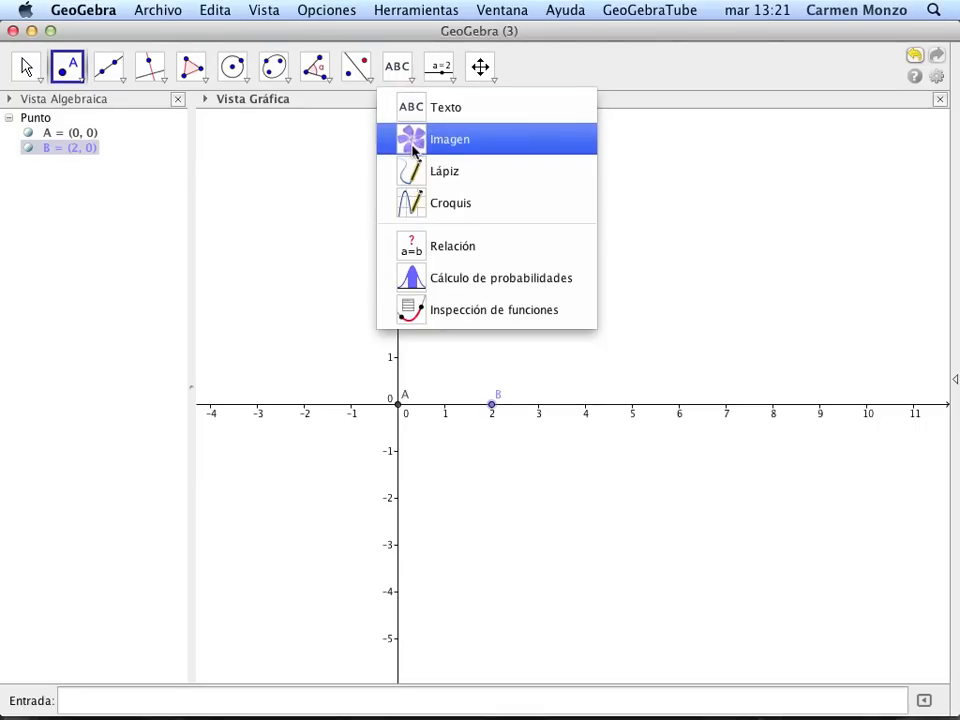
{"action": "left_click", "coordinate": [449, 139]}
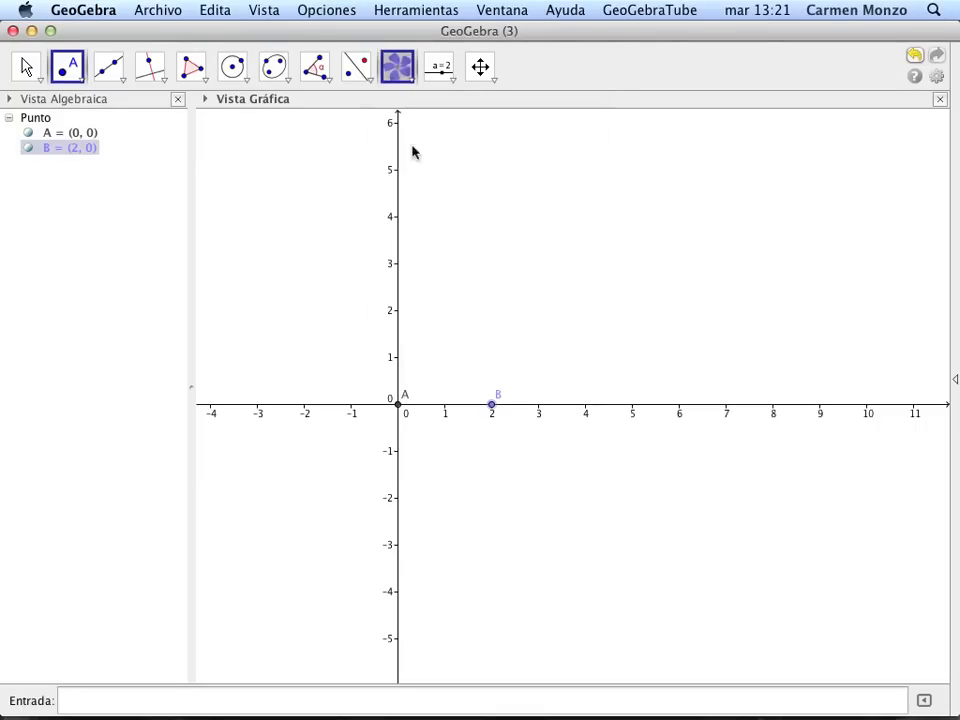
{"action": "left_click", "coordinate": [477, 202]}
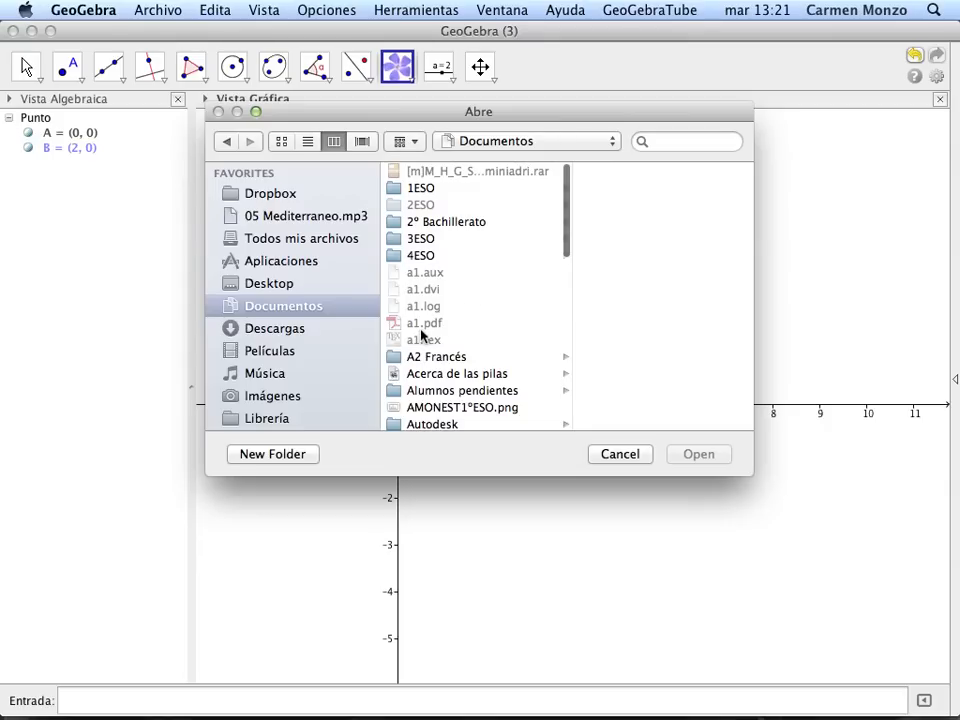
{"action": "scroll", "coordinate": [421, 330], "scroll_direction": "down", "scroll_amount": 15}
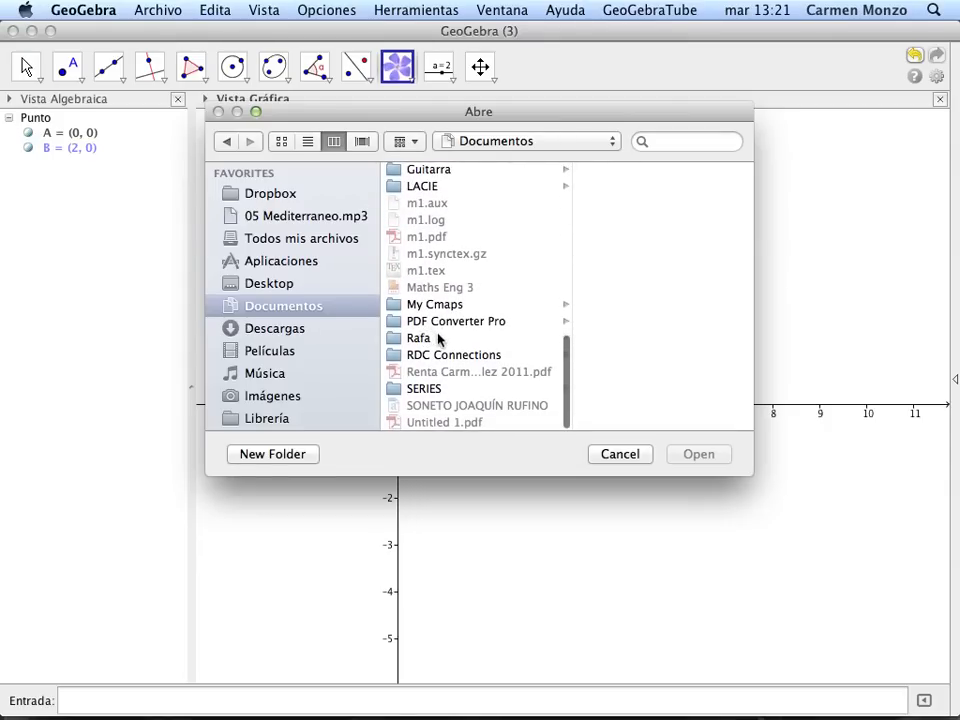
{"action": "left_click", "coordinate": [422, 338]}
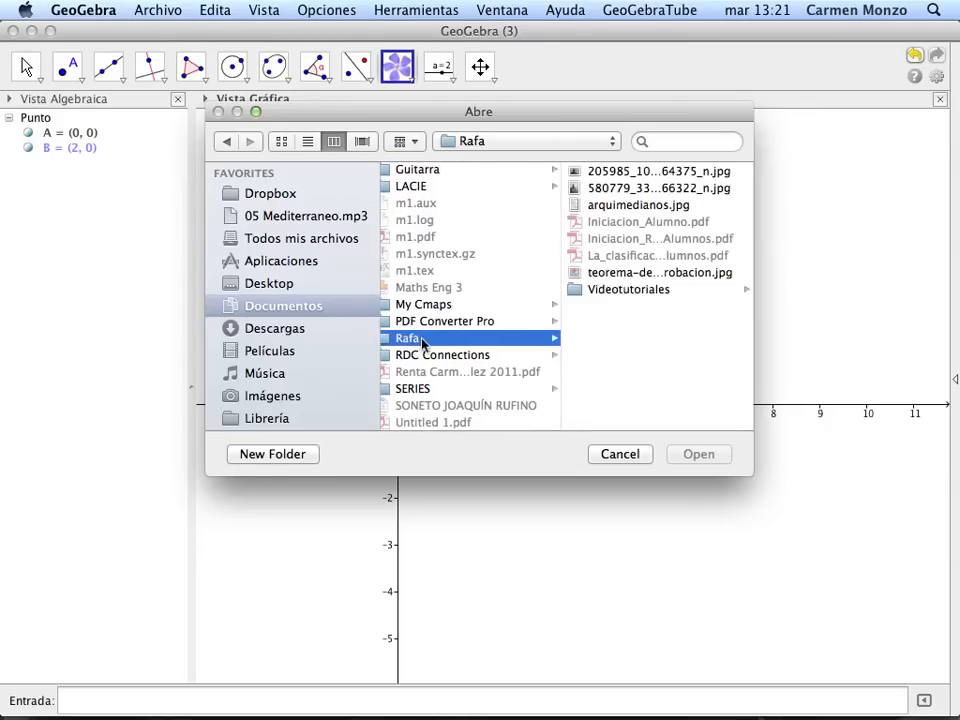
{"action": "left_click", "coordinate": [657, 281]}
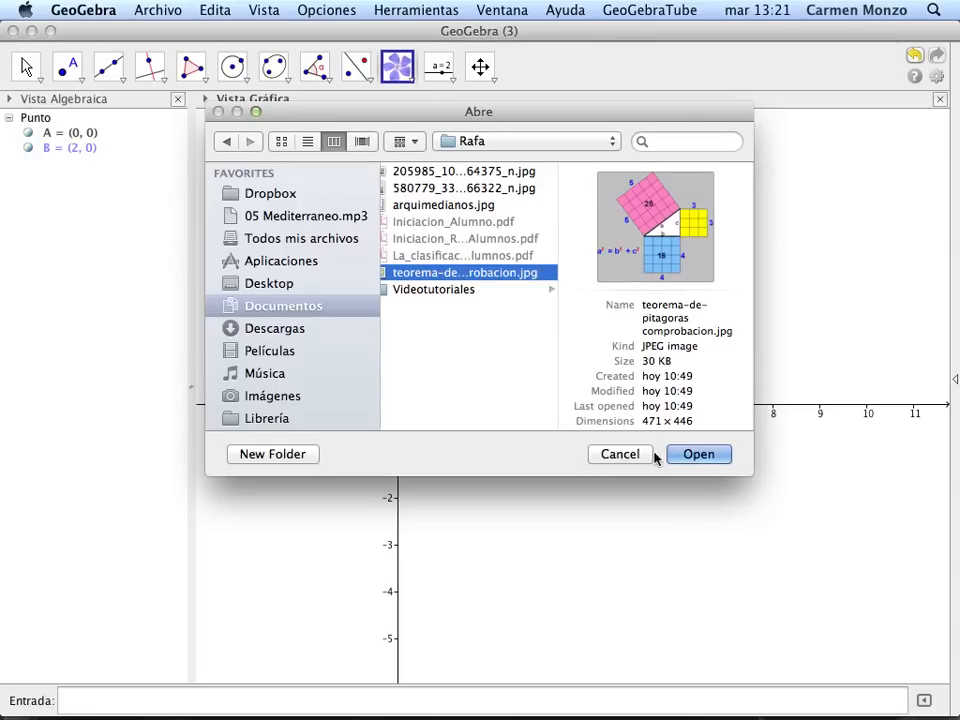
{"action": "left_click", "coordinate": [694, 457]}
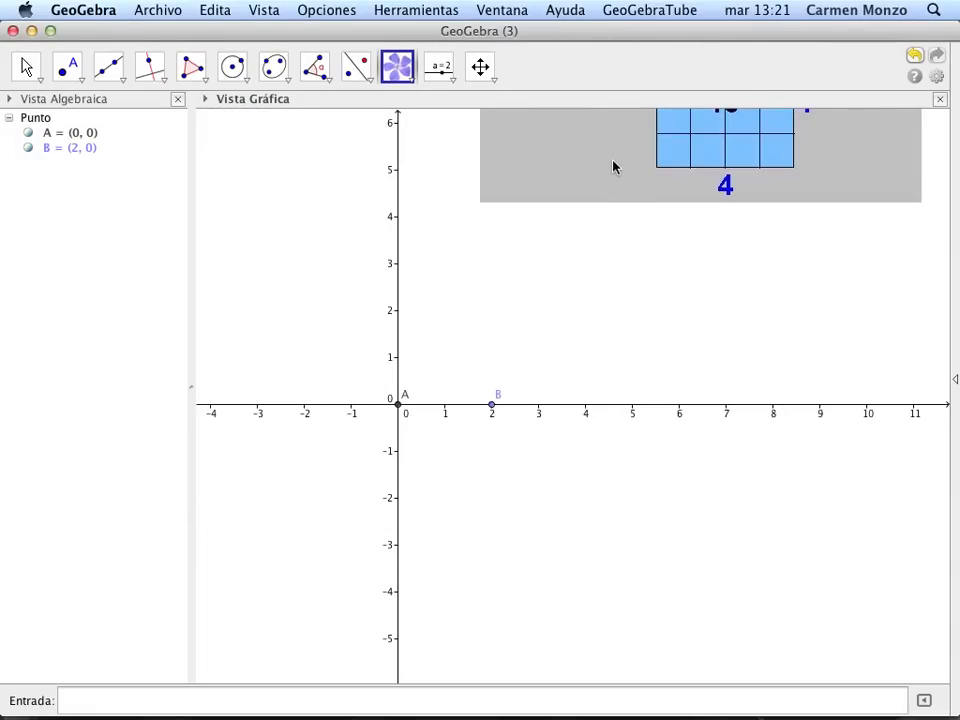
Anchor the inserted image by assigning point A to Esquina1 and point B to Esquina2 in its position properties
{"action": "left_click", "coordinate": [480, 66]}
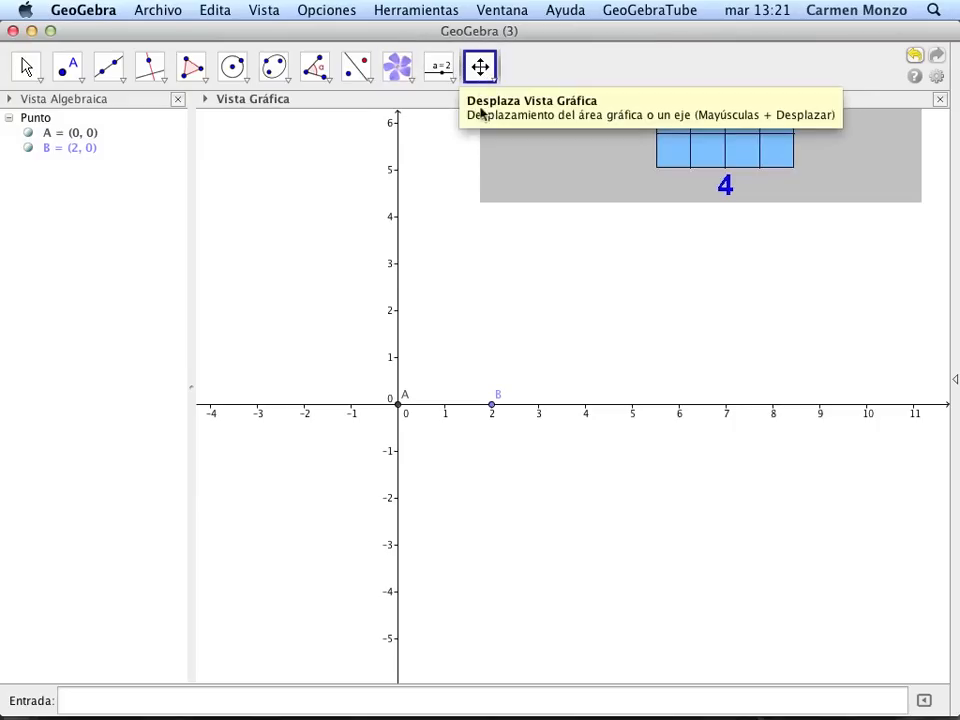
{"action": "mouse_move", "coordinate": [479, 236]}
{"action": "left_mouse_down"}
{"action": "mouse_move", "coordinate": [482, 347]}
{"action": "mouse_move", "coordinate": [444, 529]}
{"action": "mouse_move", "coordinate": [469, 257]}
{"action": "left_mouse_up"}
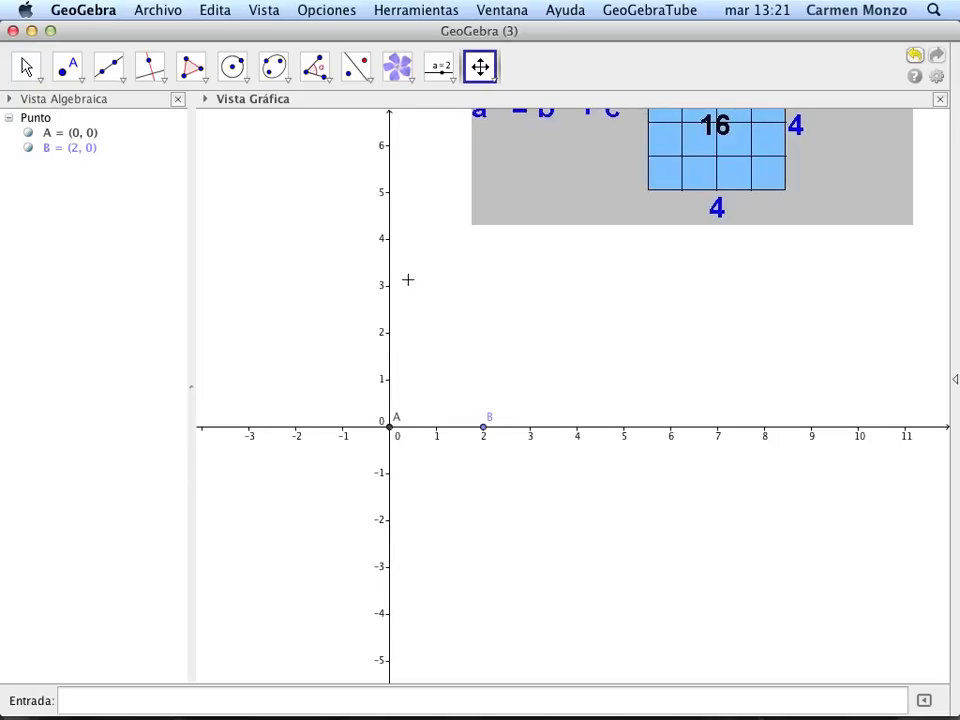
{"action": "right_click", "coordinate": [537, 193]}
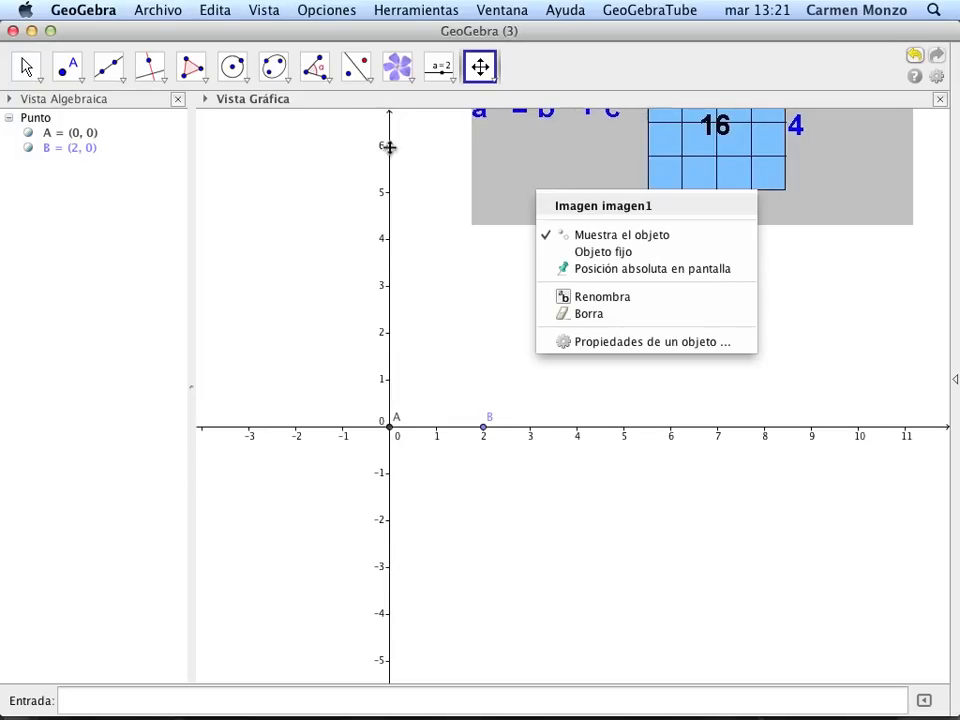
{"action": "left_click", "coordinate": [27, 70]}
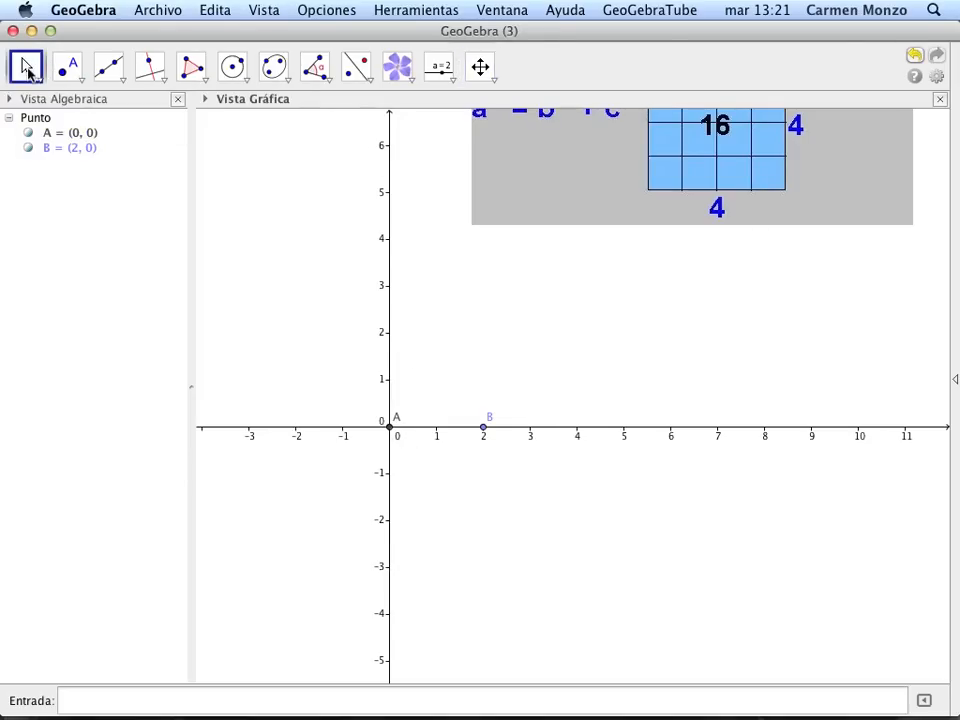
{"action": "right_click", "coordinate": [613, 181]}
{"action": "left_click", "coordinate": [666, 329]}
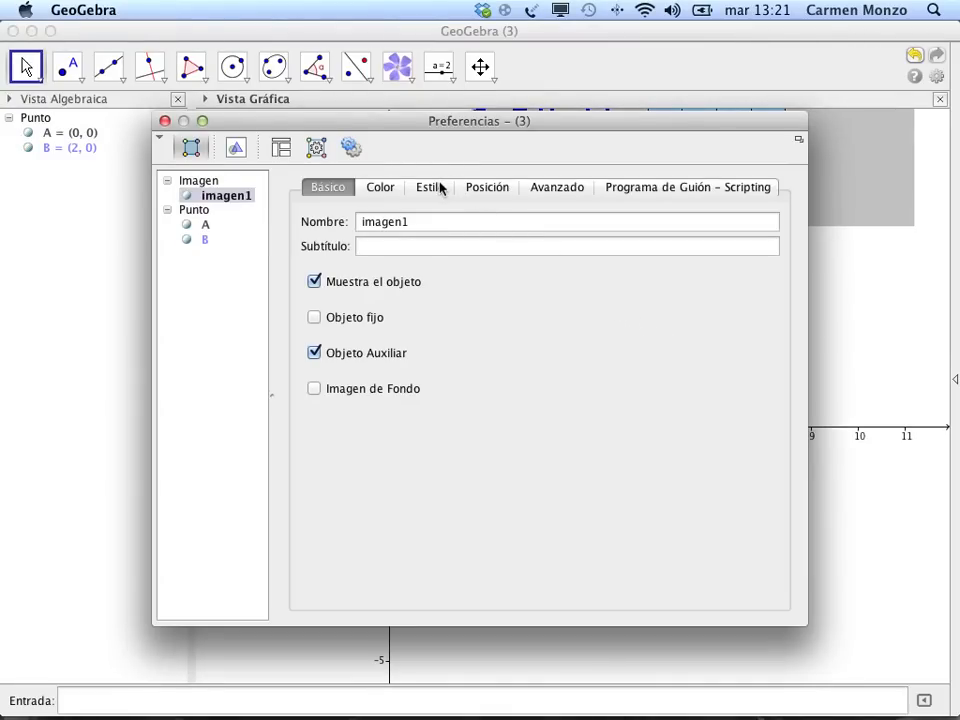
{"action": "left_click", "coordinate": [475, 189]}
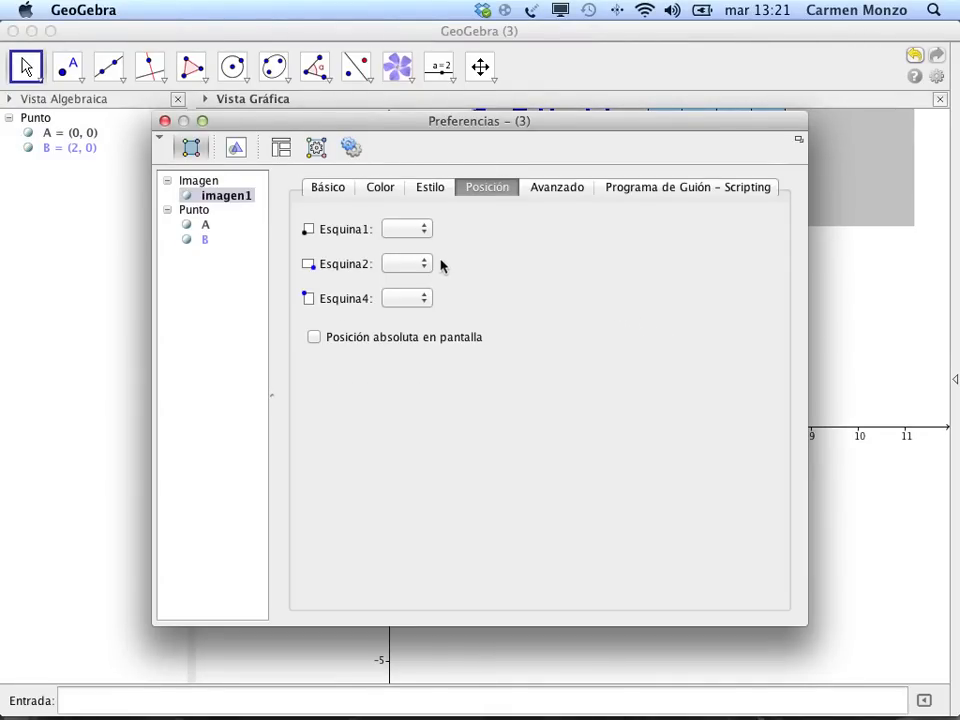
{"action": "left_click", "coordinate": [426, 228]}
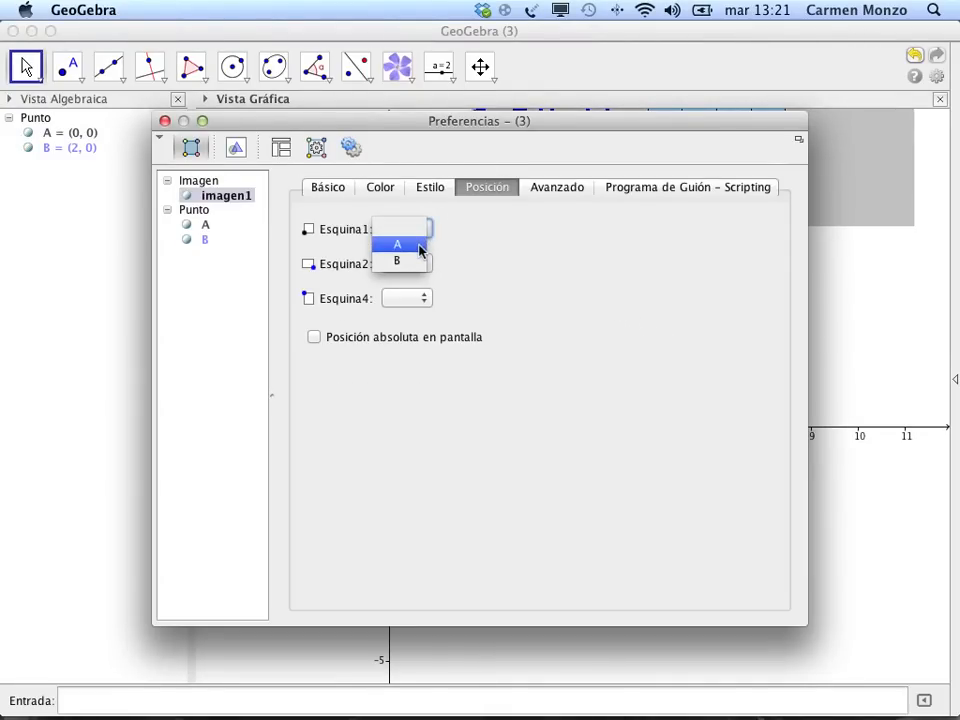
{"action": "left_click", "coordinate": [419, 245]}
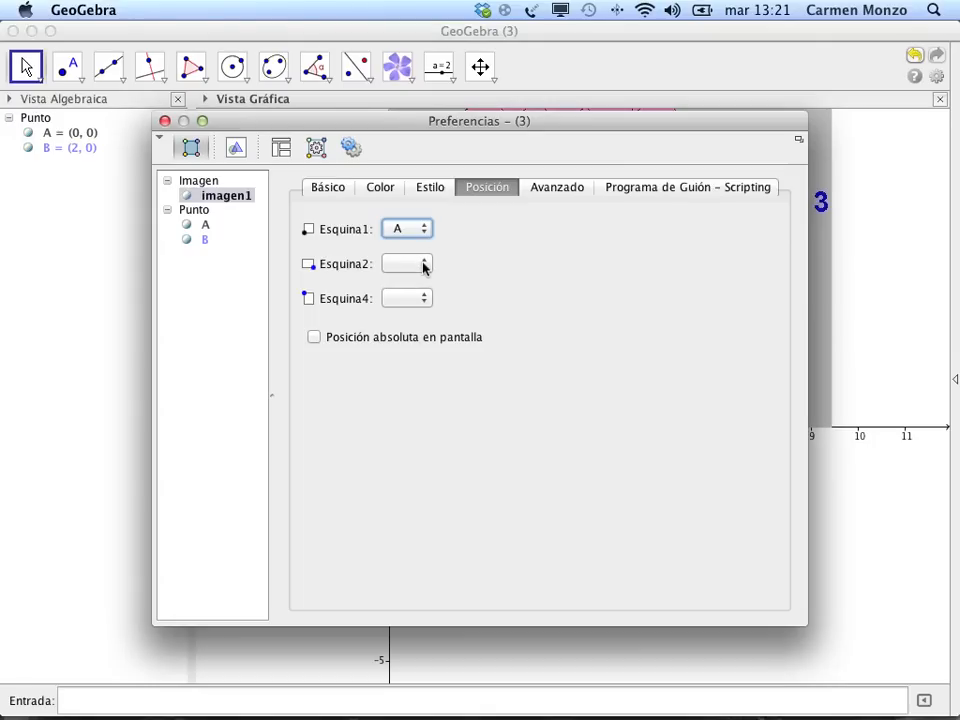
{"action": "left_click", "coordinate": [423, 264]}
{"action": "left_click", "coordinate": [422, 298]}
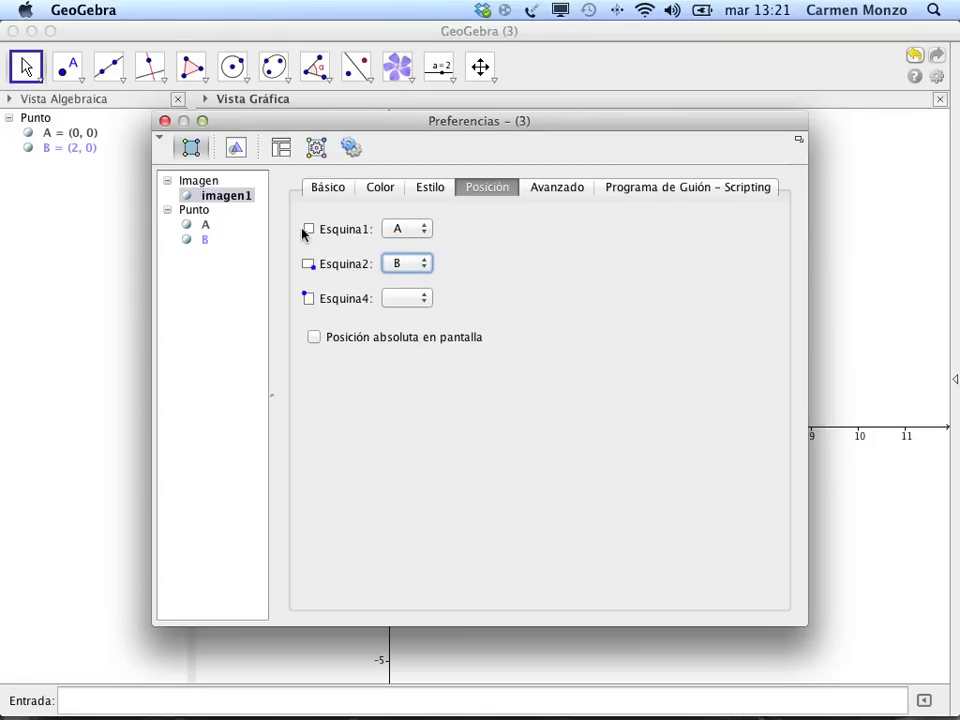
{"action": "left_click", "coordinate": [165, 121]}
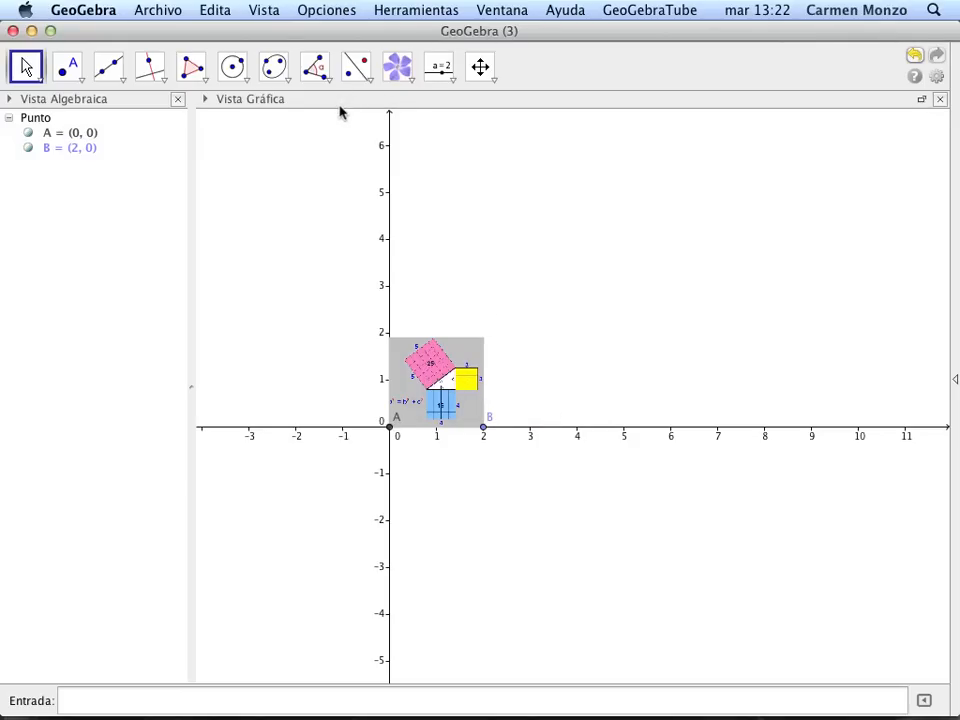
Draw a triangle above the image with vertices at about (-1.74, 3.82), (2.52, 3.32) and (0.9, 5.46)
{"action": "left_click", "coordinate": [410, 88]}
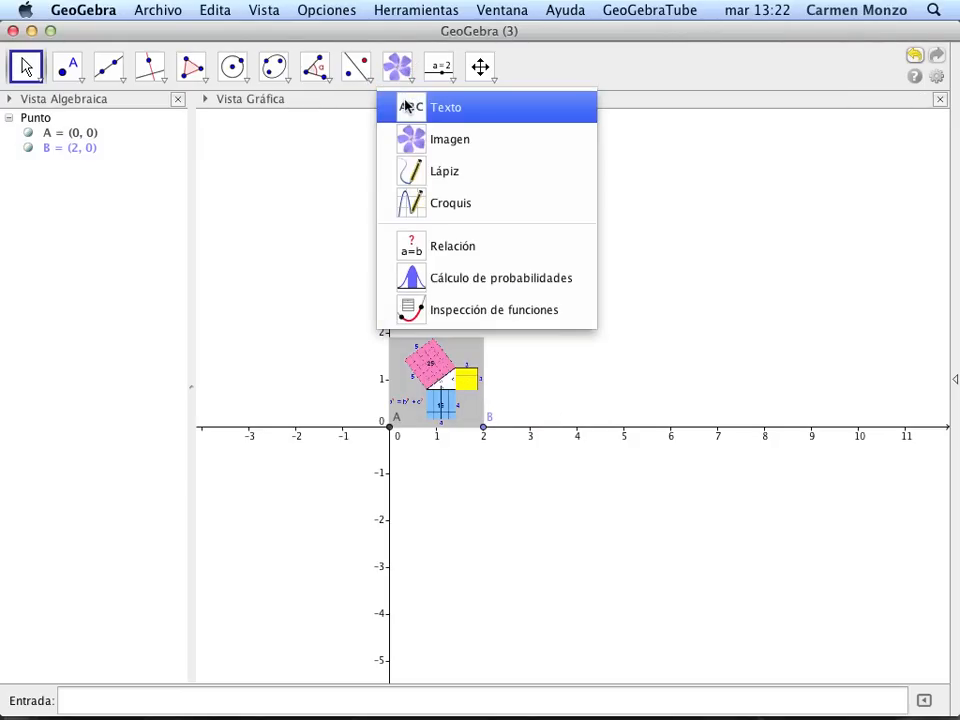
{"action": "left_click", "coordinate": [405, 105]}
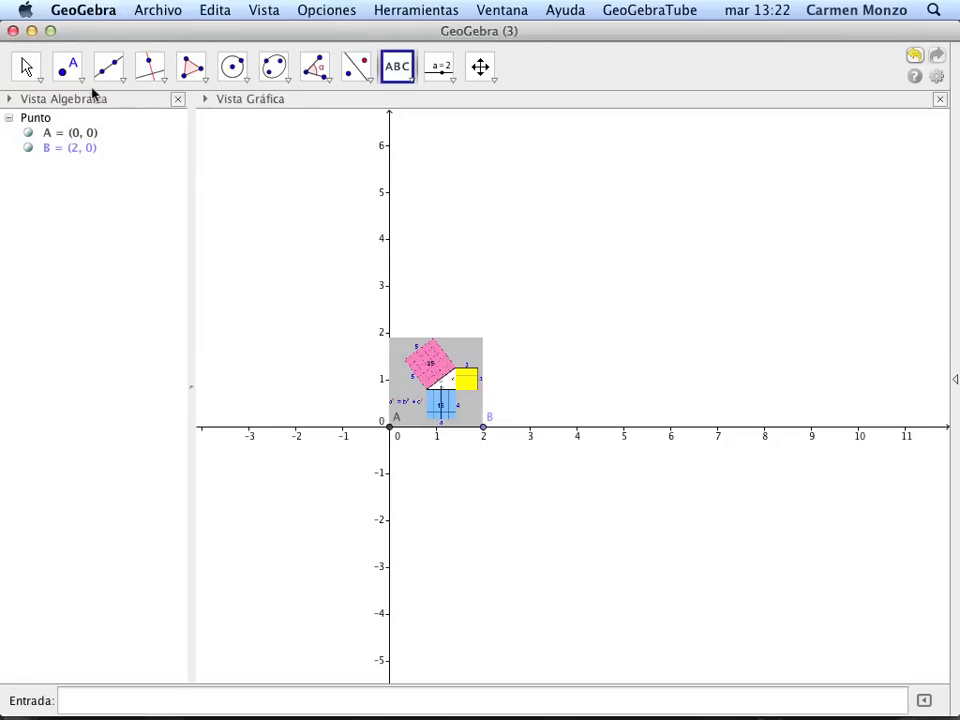
{"action": "left_click", "coordinate": [194, 74]}
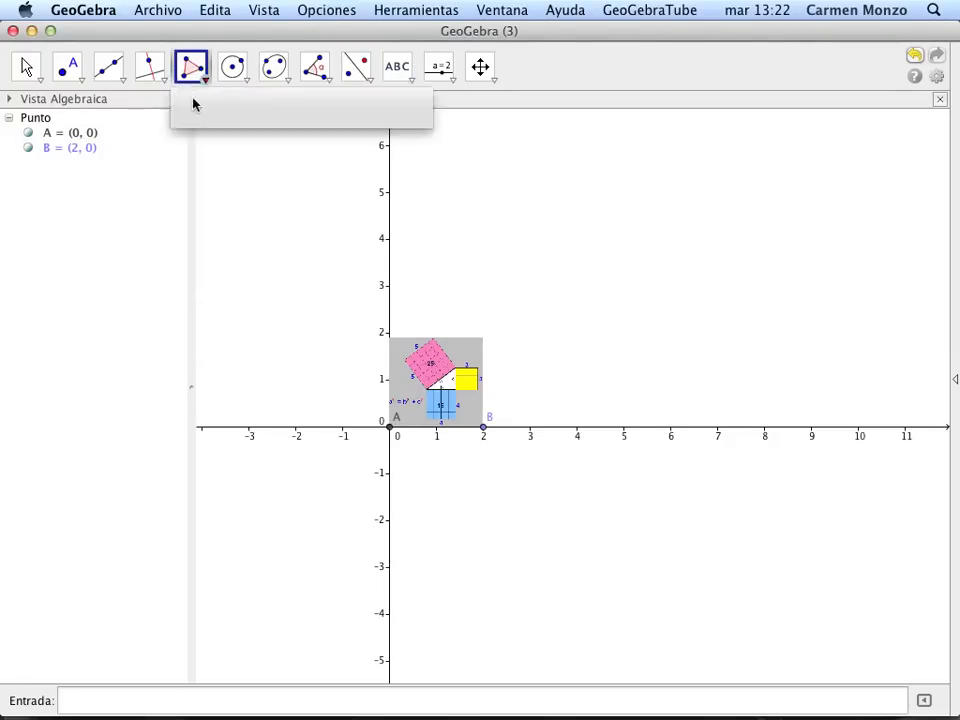
{"action": "left_click", "coordinate": [306, 247]}
{"action": "left_click", "coordinate": [509, 272]}
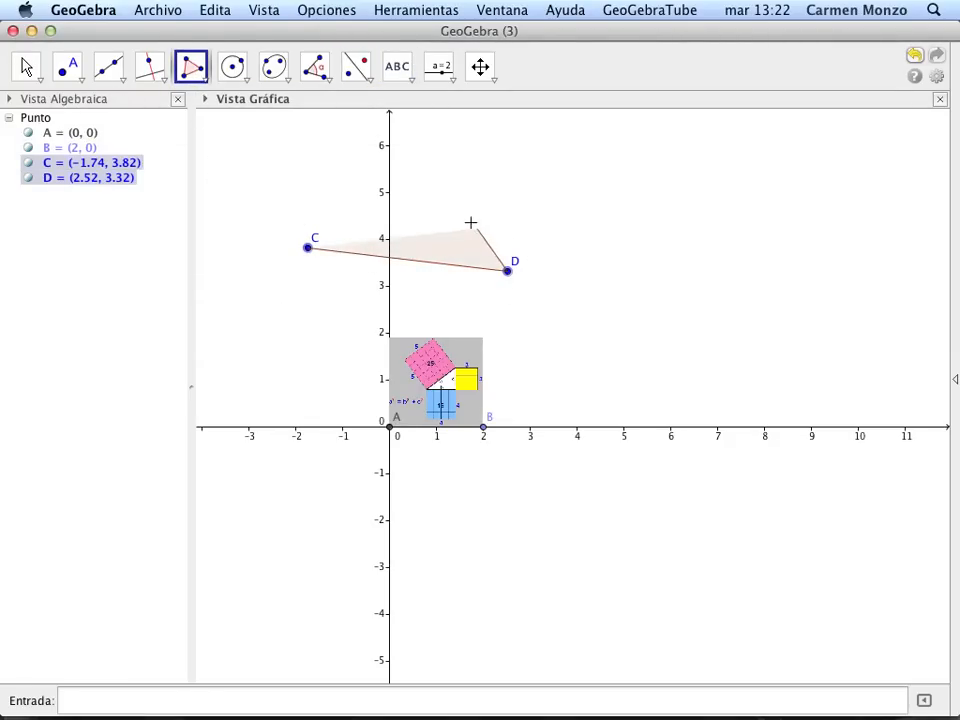
{"action": "left_click", "coordinate": [433, 170]}
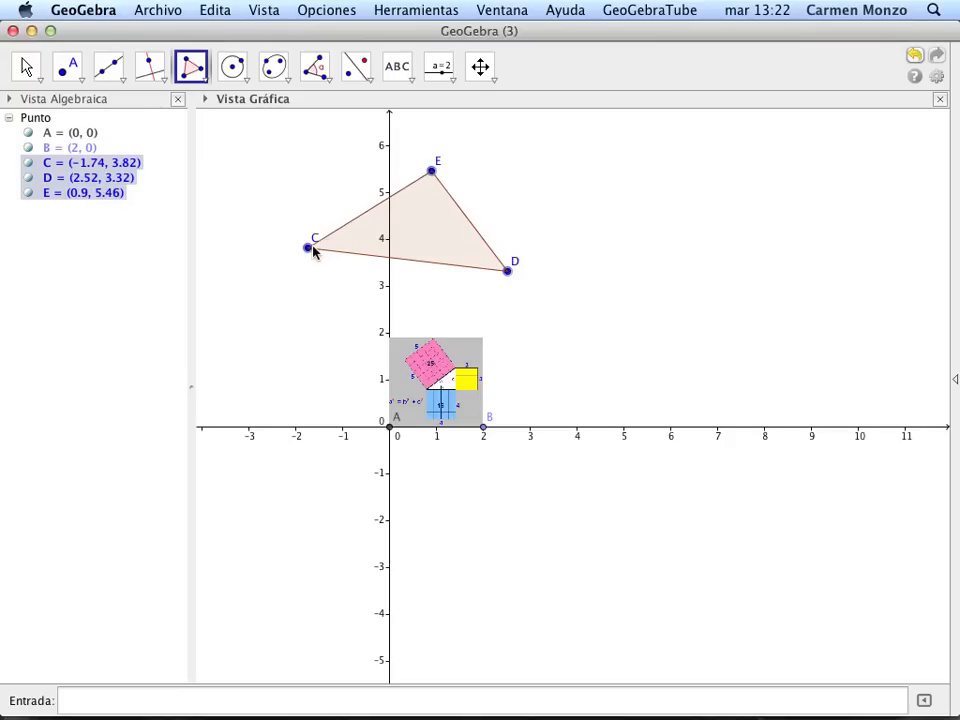
{"action": "left_click", "coordinate": [309, 248]}
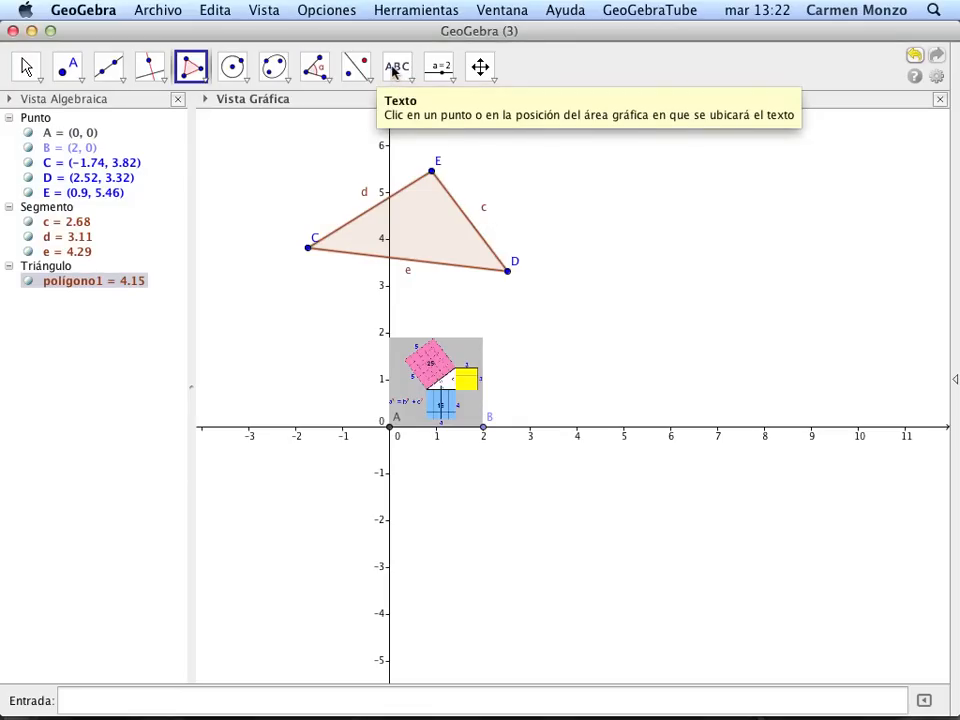
Add the text "El lado c mide" with the linked value of side c beside the triangle, and move vertex D to about (4, 2.34)
{"action": "left_click", "coordinate": [396, 67]}
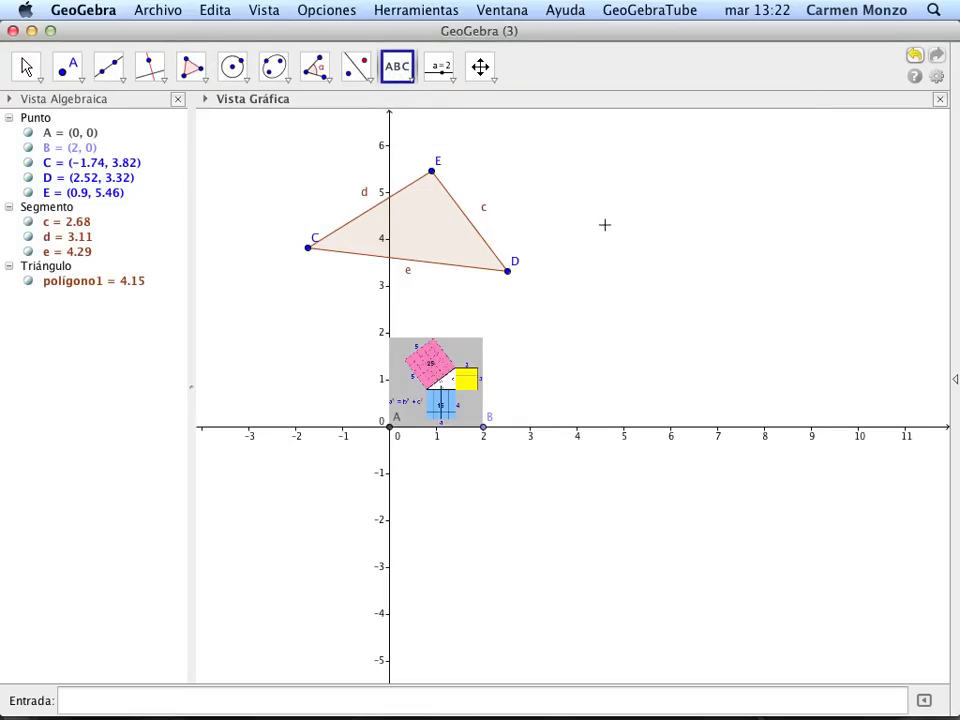
{"action": "left_click", "coordinate": [549, 183]}
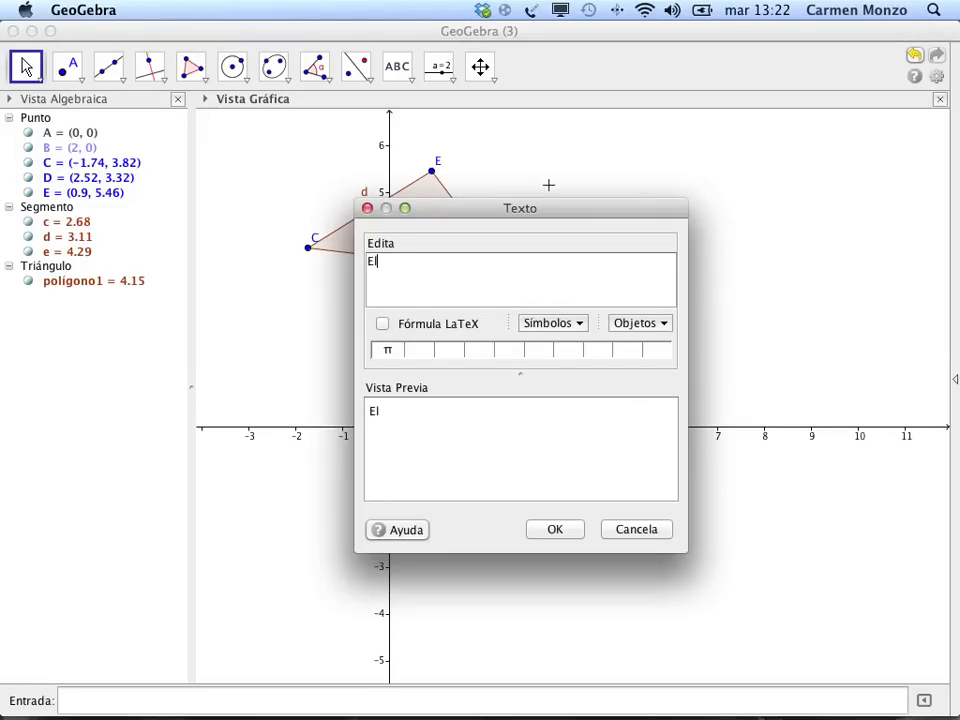
{"action": "type", "text": "El lado mi"}
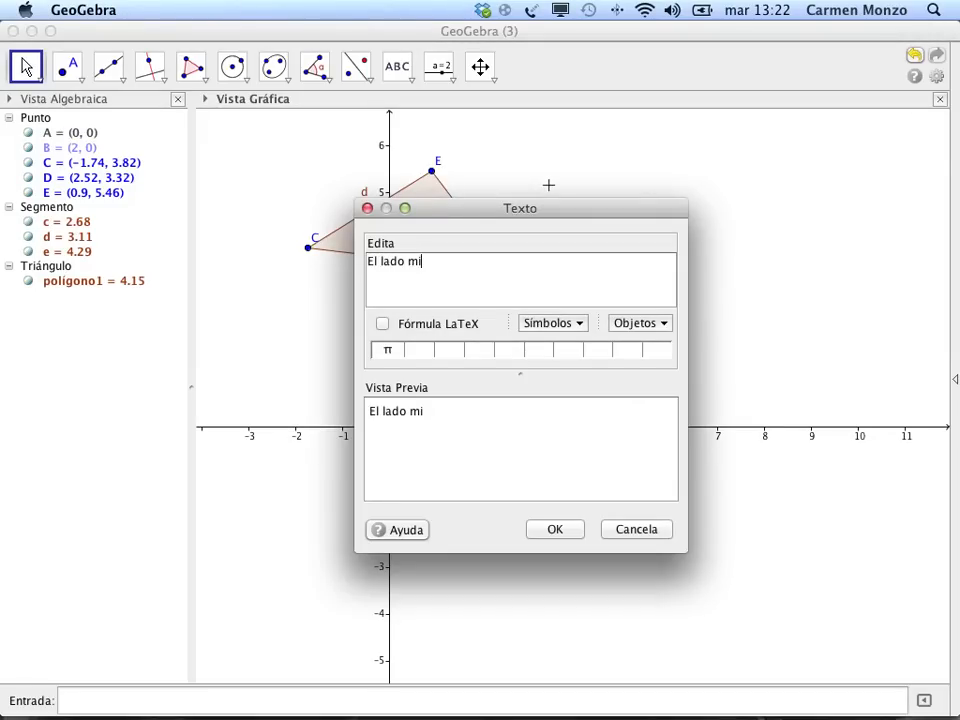
{"action": "type", "text": "de"}
{"action": "type", "text": "c"}
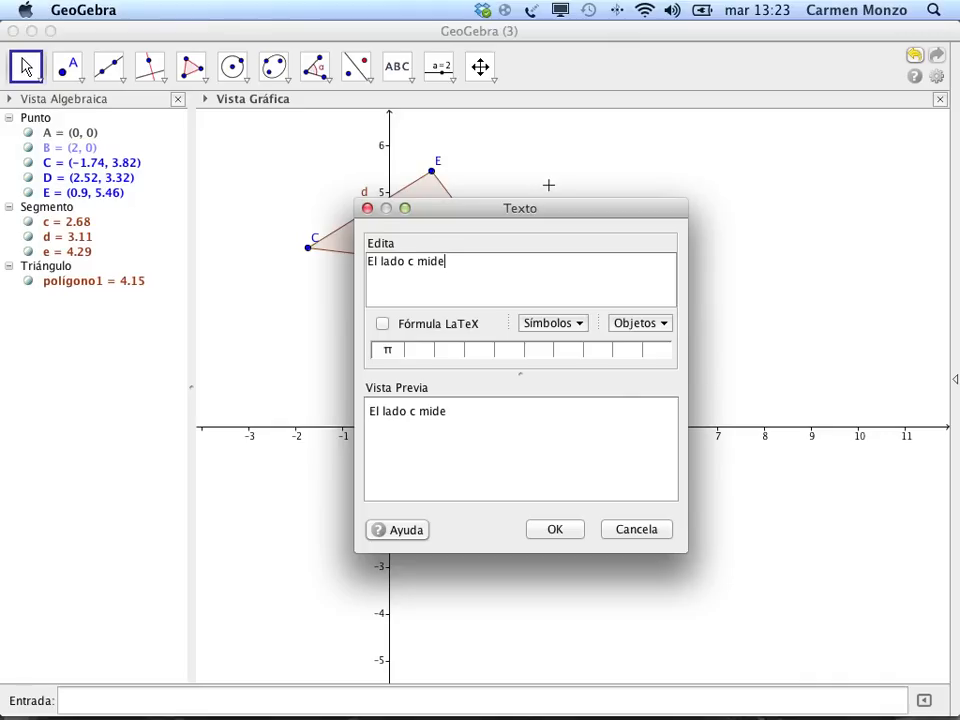
{"action": "left_click", "coordinate": [659, 326]}
{"action": "scroll", "coordinate": [646, 375], "scroll_direction": "down", "scroll_amount": 1}
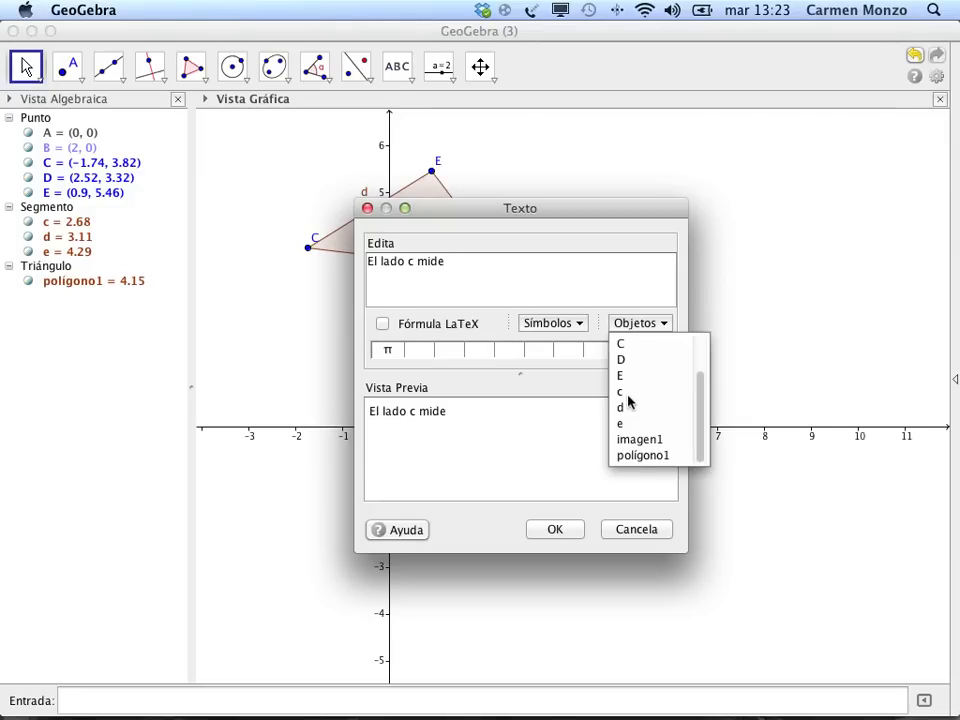
{"action": "left_click", "coordinate": [624, 394]}
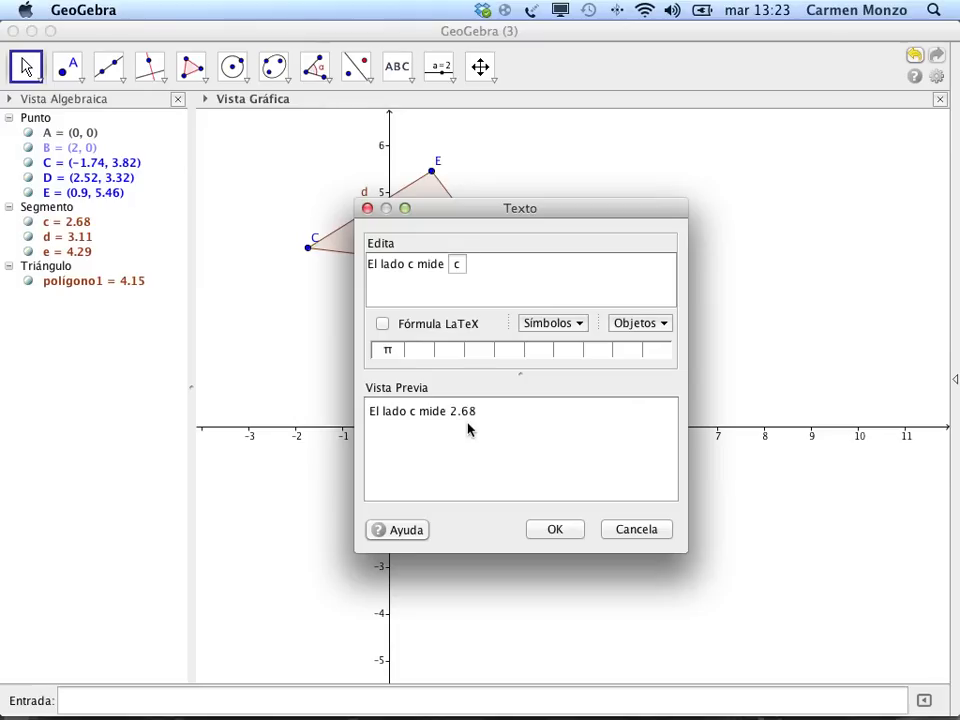
{"action": "left_click", "coordinate": [568, 533]}
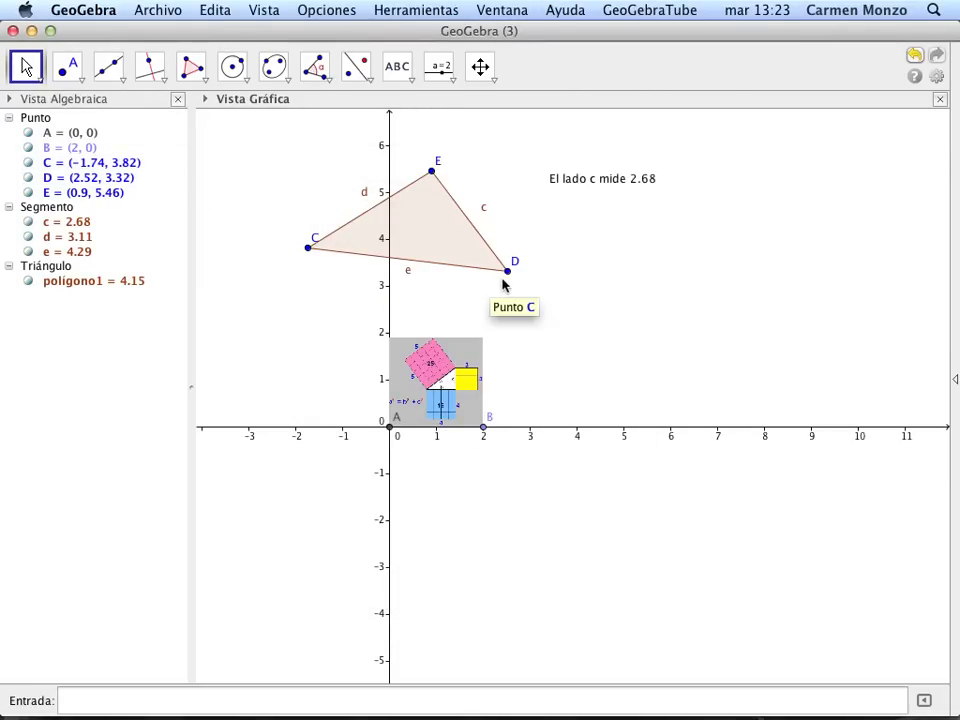
{"action": "left_click_drag", "start_coordinate": [506, 272], "coordinate": [577, 317]}
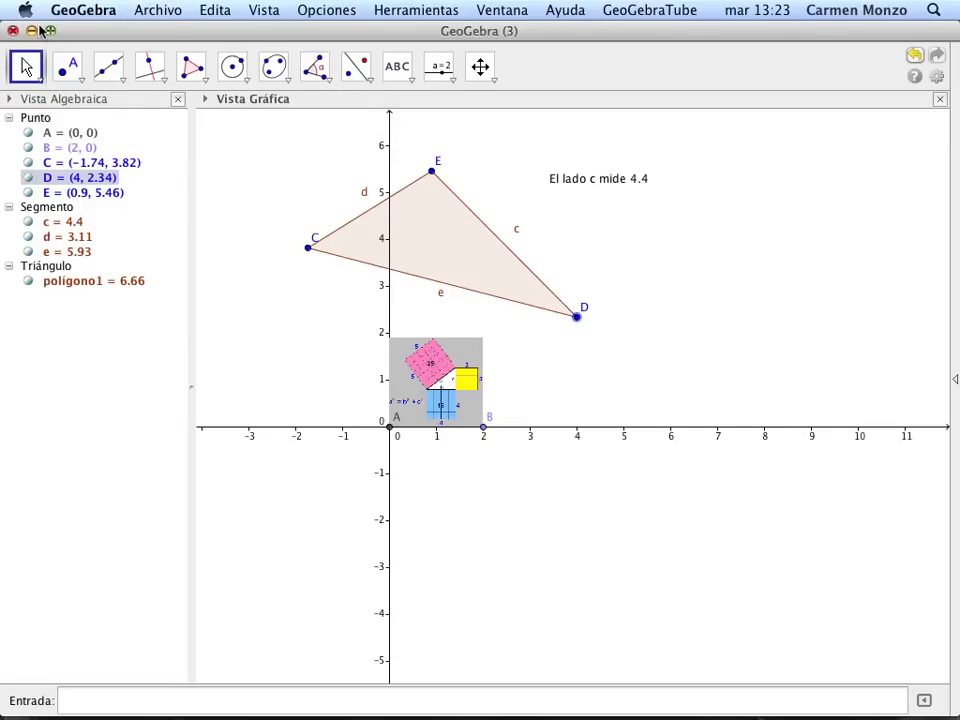
Open a fourth, empty GeoGebra window and enlarge it to fill the screen
{"action": "left_click", "coordinate": [158, 10]}
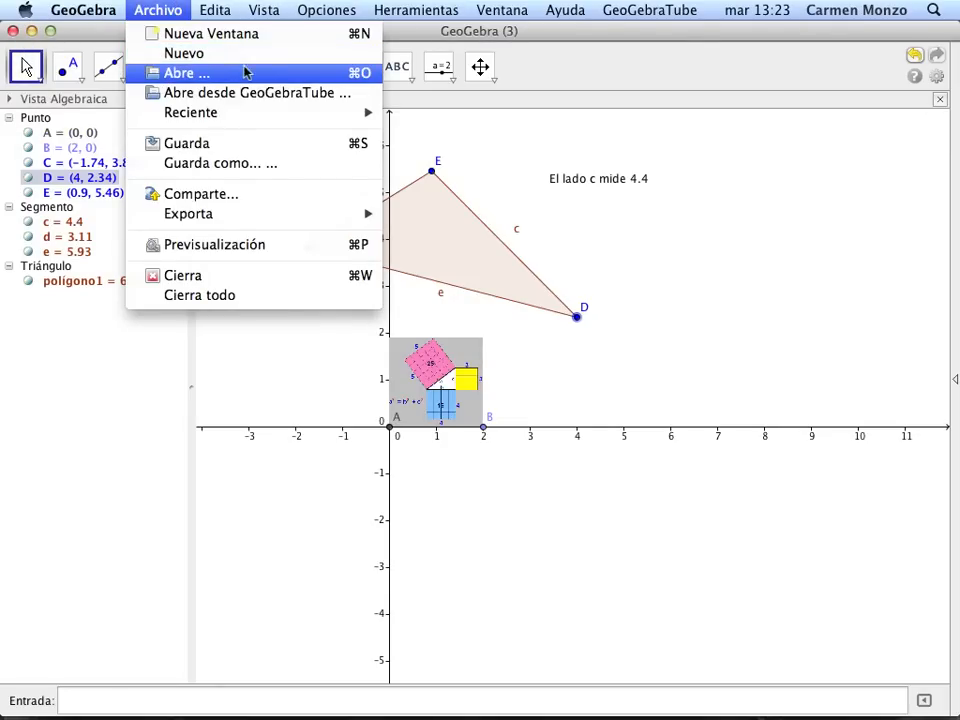
{"action": "left_click", "coordinate": [235, 38]}
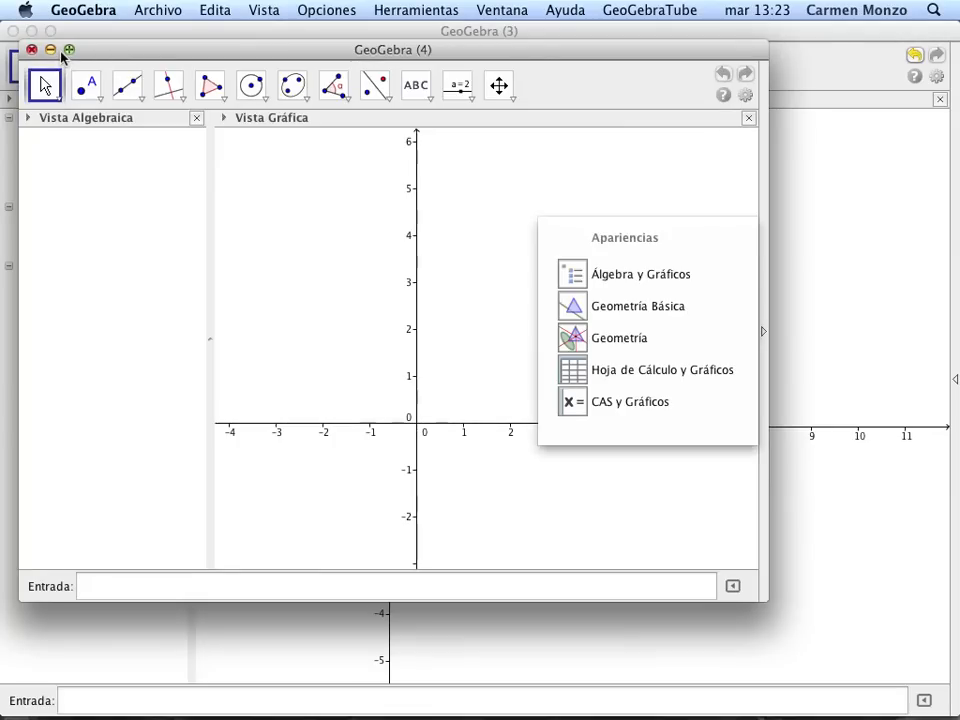
{"action": "left_click", "coordinate": [68, 49]}
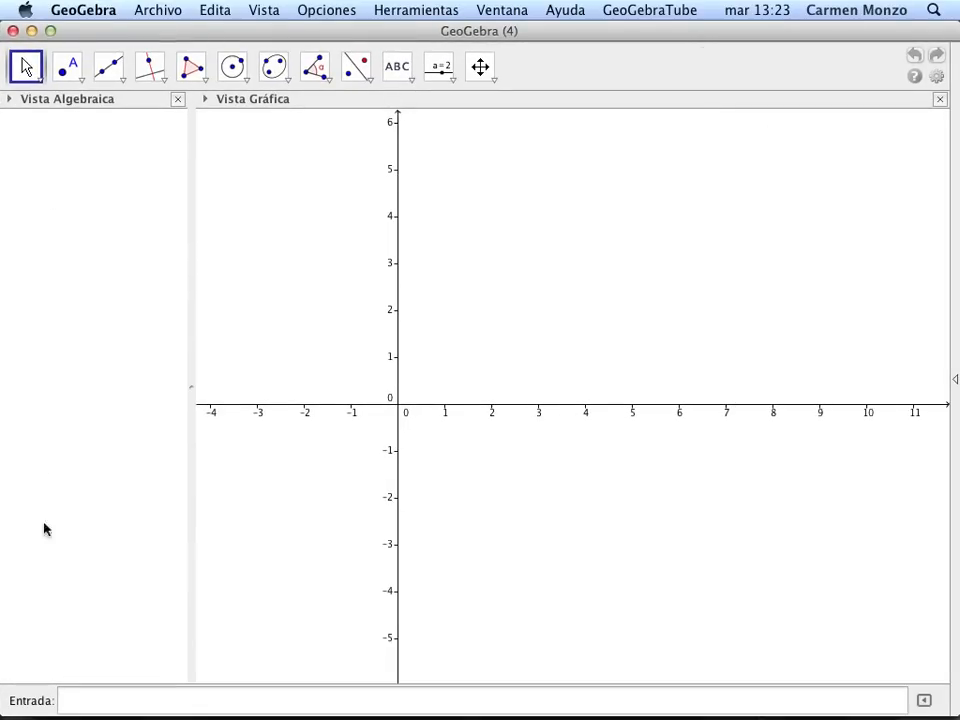
Plot the function f(x)=x+3 from the input line
{"action": "left_click", "coordinate": [84, 704]}
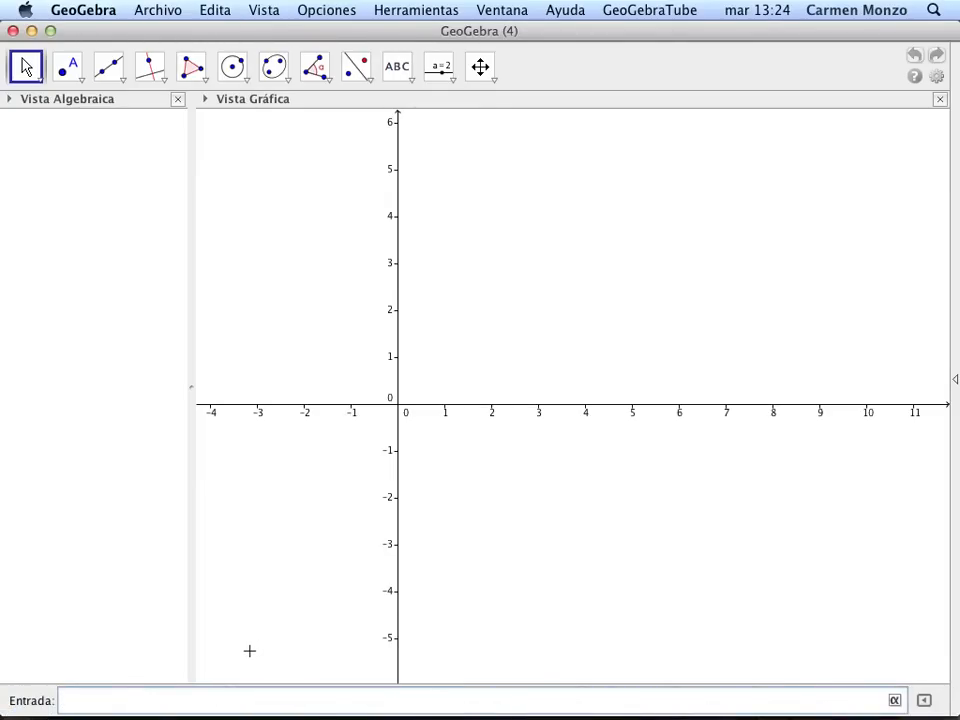
{"action": "type", "text": "f(x)=x+3"}
{"action": "key", "text": "Return"}
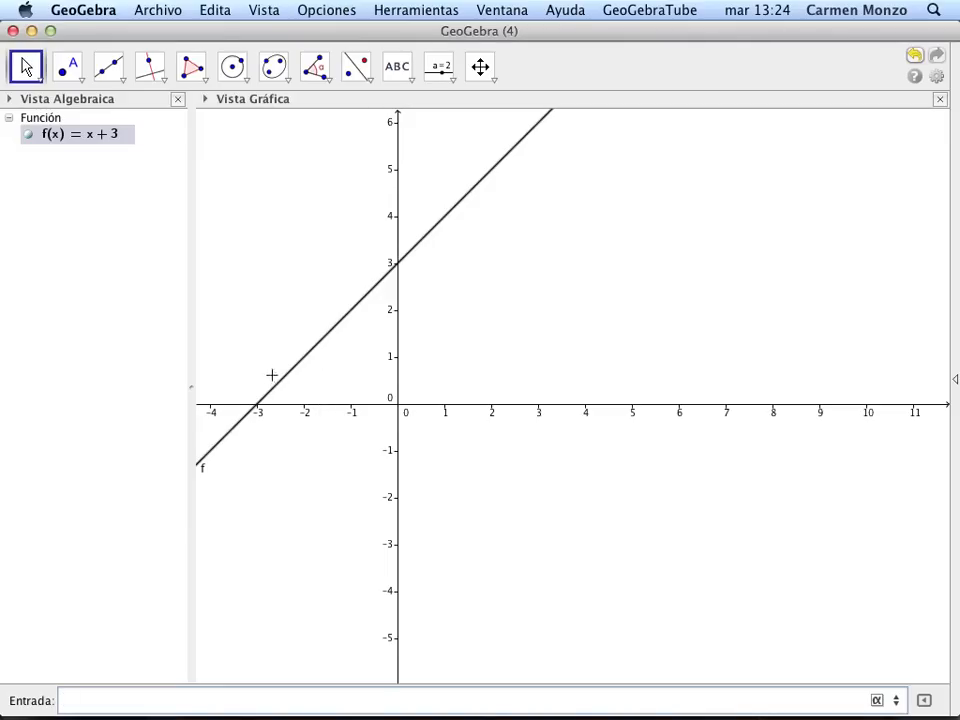
{"action": "left_click", "coordinate": [452, 82]}
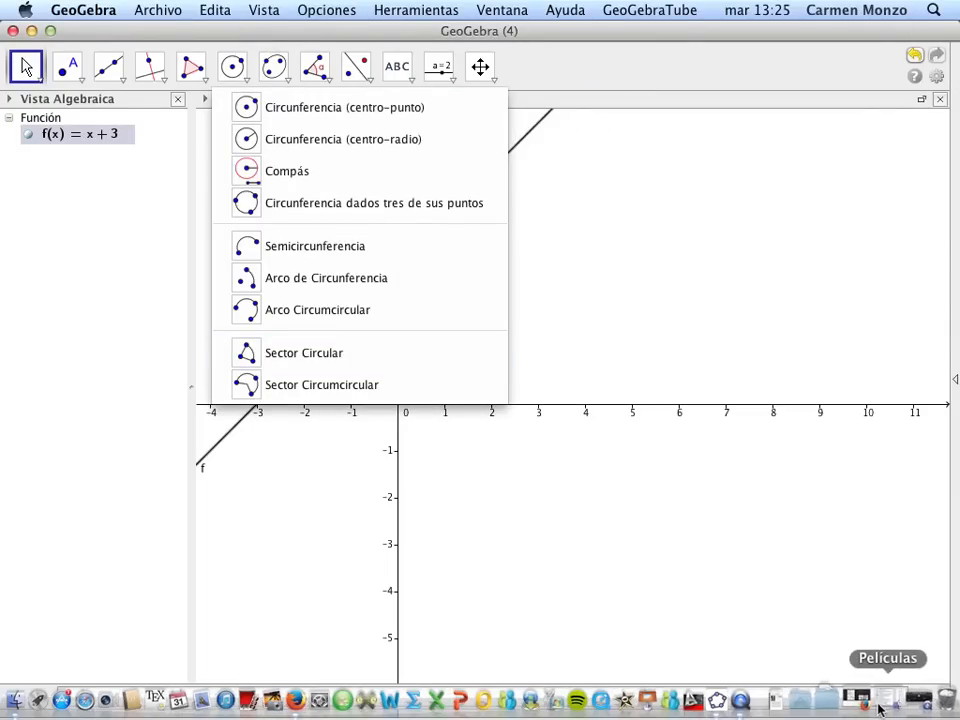
{"action": "left_click", "coordinate": [756, 700]}
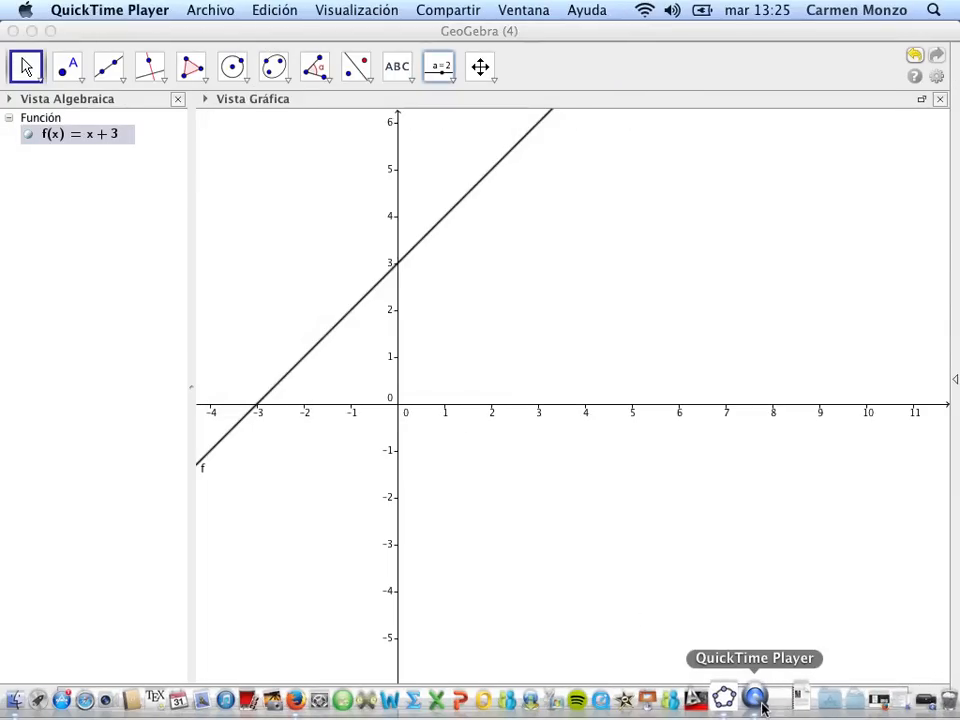
{"action": "right_click", "coordinate": [757, 702]}
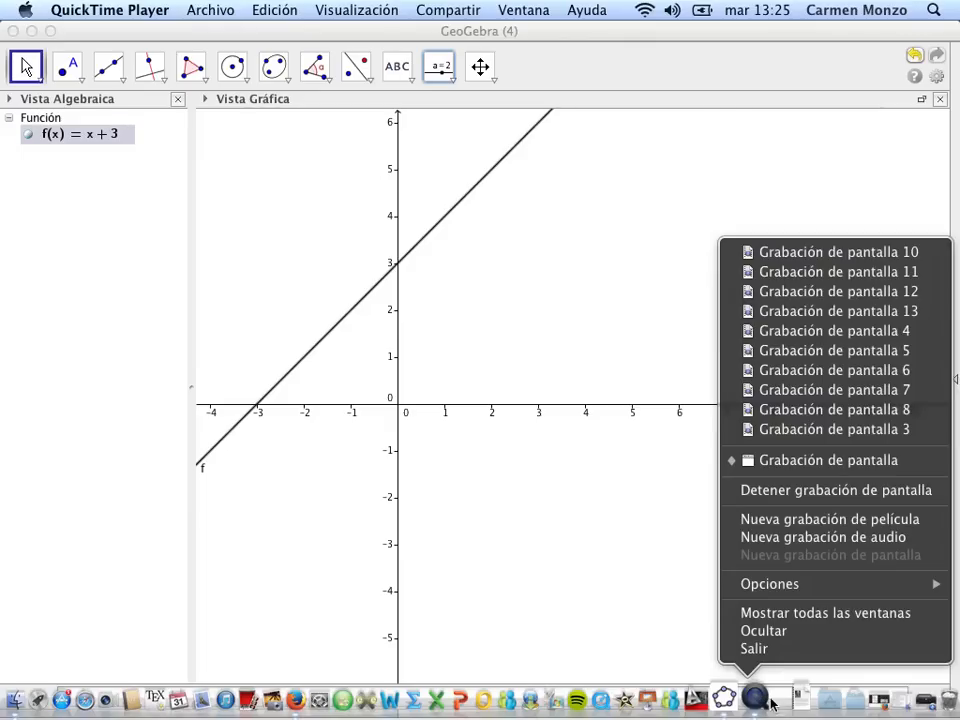